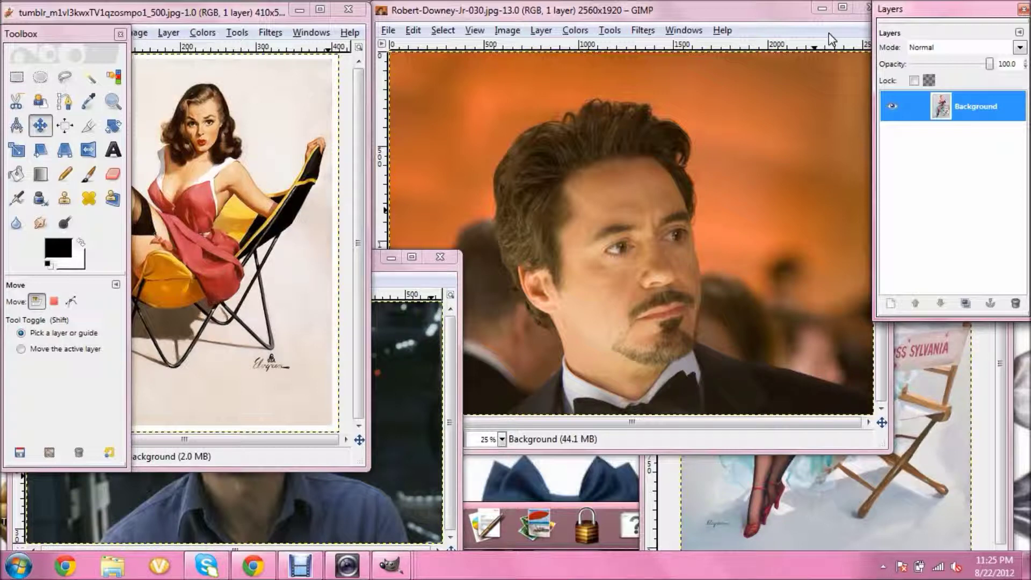
- Rearrange the open image windows so the Robert-Downey-Jr-030.jpg portrait sits in front of the pin-up and source photos
{"action": "left_click", "coordinate": [761, 9]}
{"action": "mouse_move", "coordinate": [773, 18]}
{"action": "left_mouse_down"}
{"action": "mouse_move", "coordinate": [866, 8]}
{"action": "mouse_move", "coordinate": [841, 3]}
{"action": "mouse_move", "coordinate": [780, 44]}
{"action": "mouse_move", "coordinate": [700, 43]}
{"action": "mouse_move", "coordinate": [759, 17]}
{"action": "left_mouse_up"}
{"action": "left_click", "coordinate": [283, 81]}
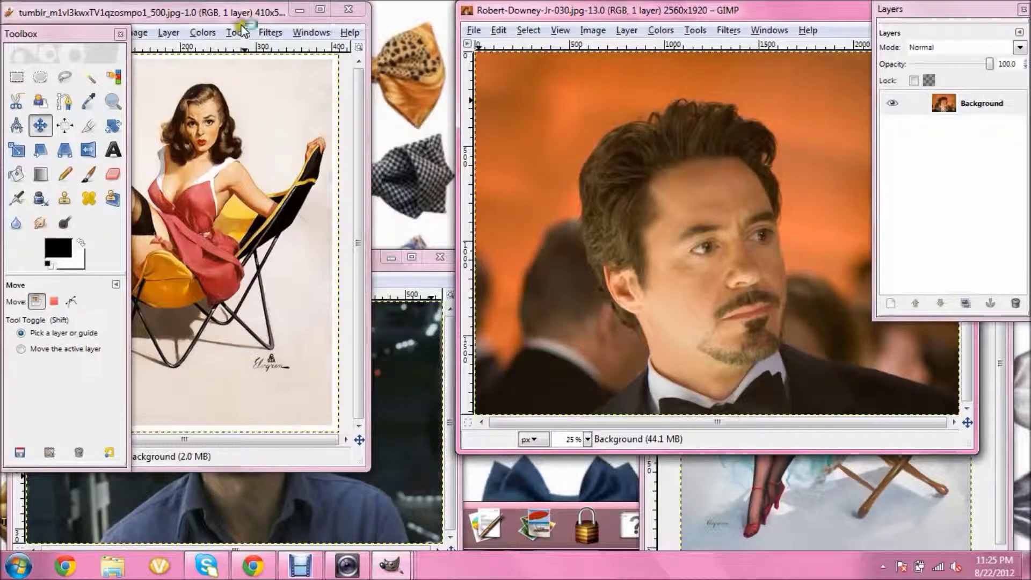
{"action": "left_click_drag", "start_coordinate": [226, 16], "coordinate": [235, 13]}
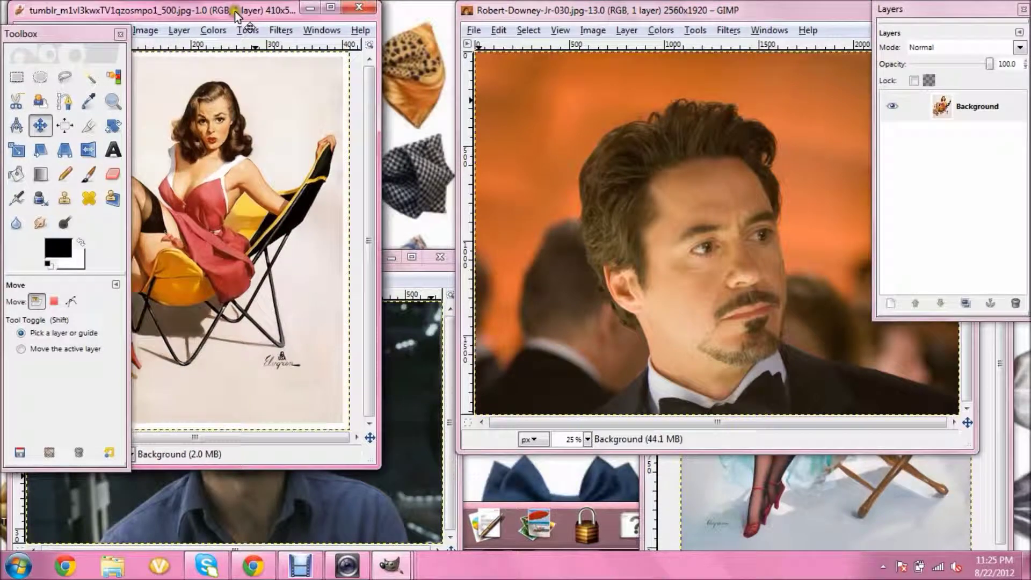
{"action": "left_click", "coordinate": [441, 262]}
{"action": "left_click_drag", "start_coordinate": [453, 260], "coordinate": [265, 144]}
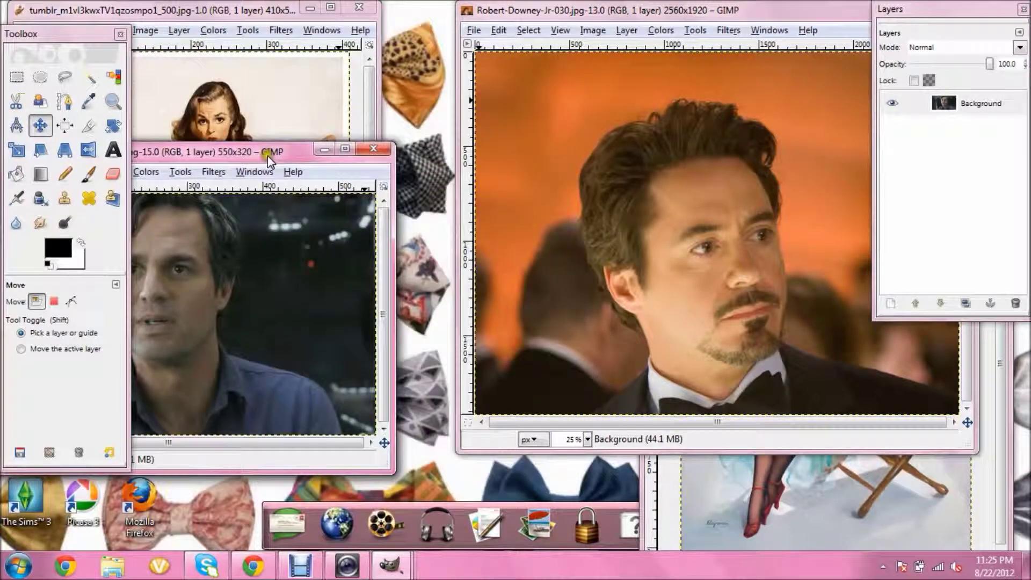
{"action": "left_click_drag", "start_coordinate": [622, 16], "coordinate": [423, 28]}
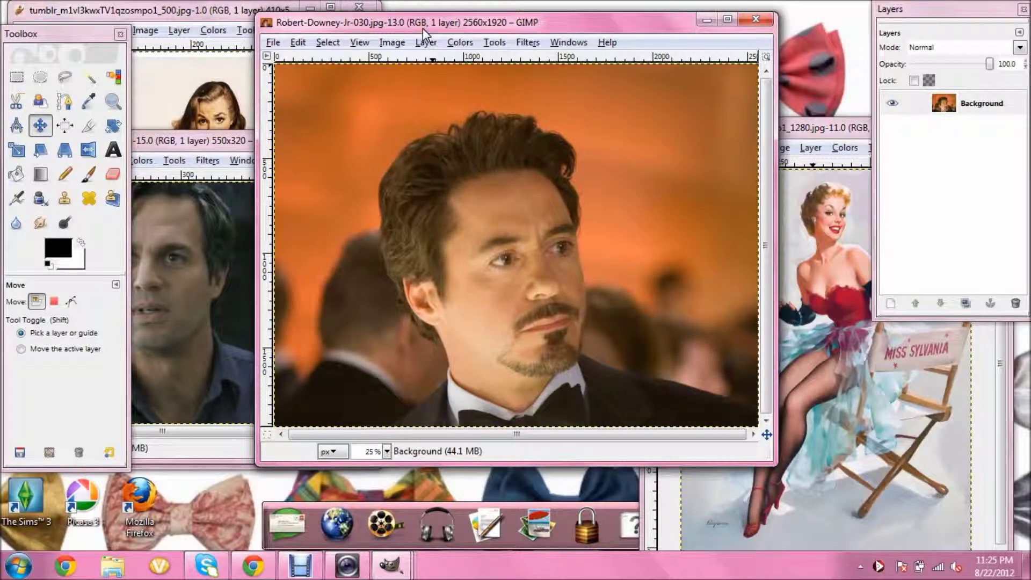
- Maximize the Robert-Downey-Jr-030.jpg image and trace a free selection around the face from hairline to chin
{"action": "left_click", "coordinate": [727, 20]}
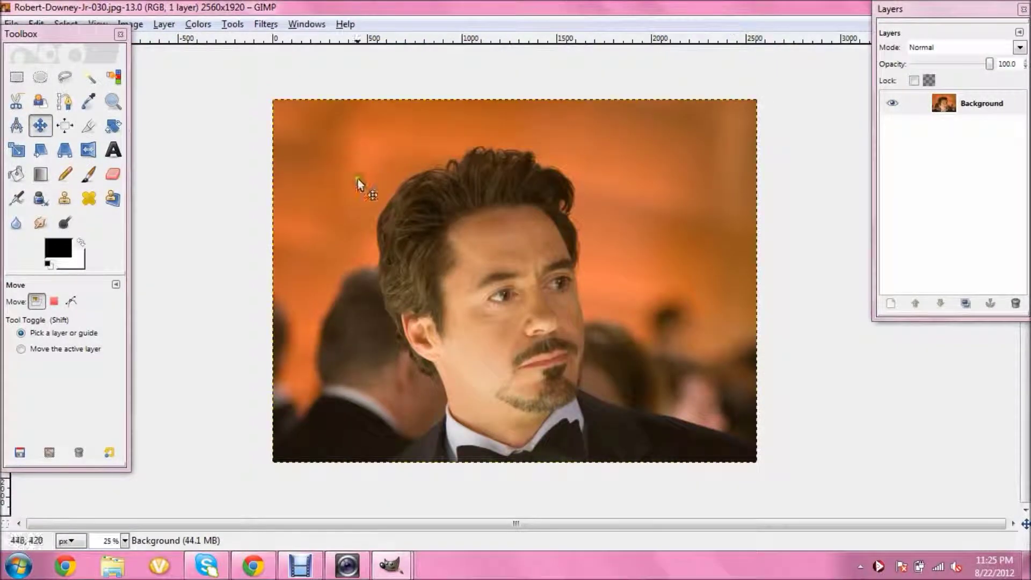
{"action": "left_click", "coordinate": [125, 541]}
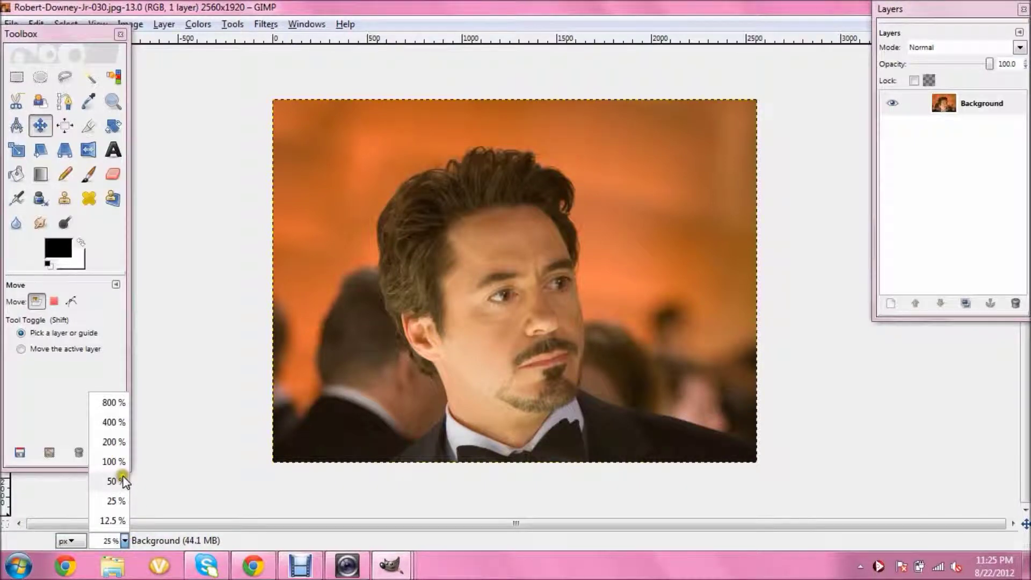
{"action": "left_click", "coordinate": [122, 478]}
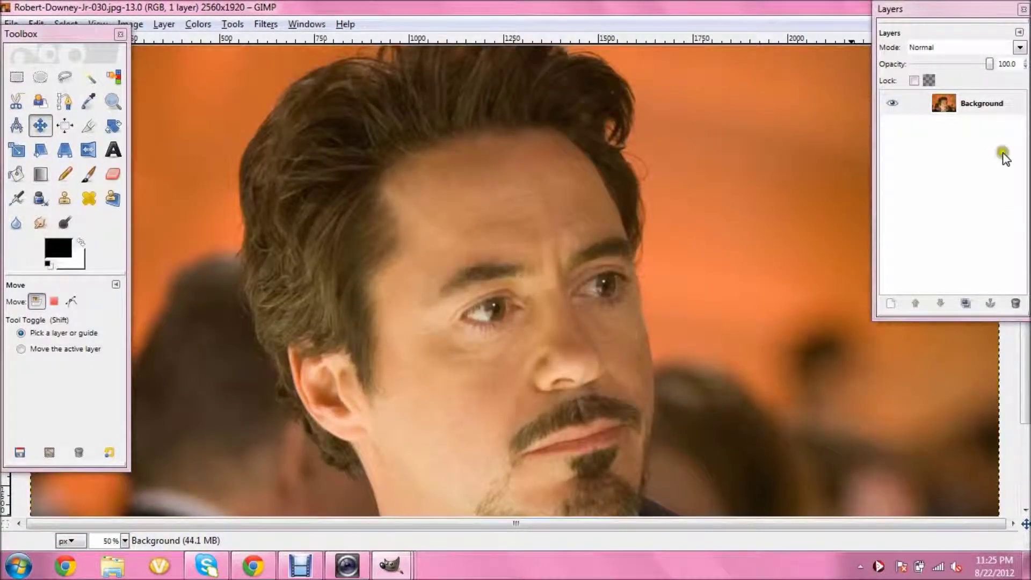
{"action": "left_click_drag", "start_coordinate": [989, 14], "coordinate": [857, 33]}
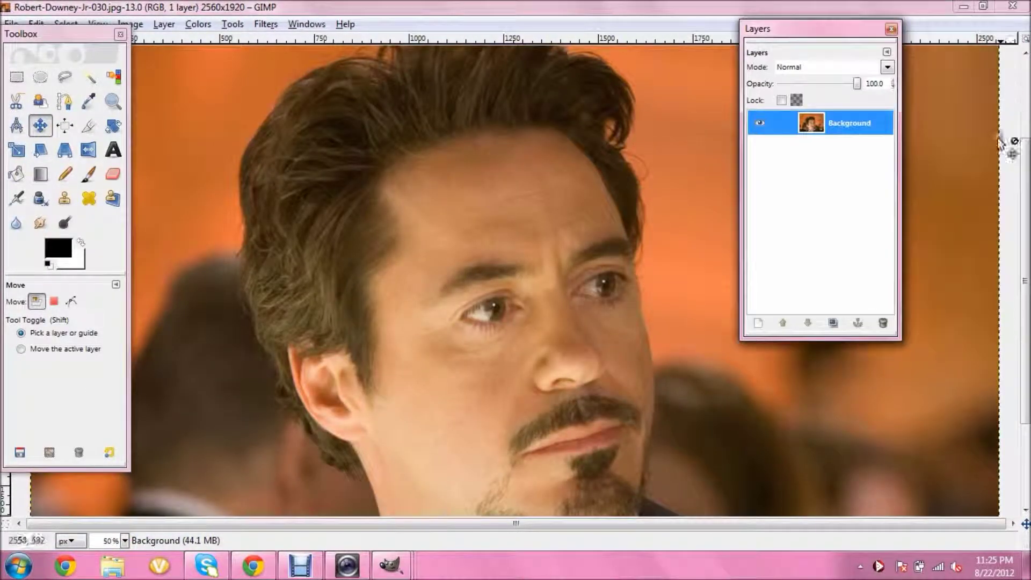
{"action": "left_click_drag", "start_coordinate": [1026, 168], "coordinate": [1025, 204]}
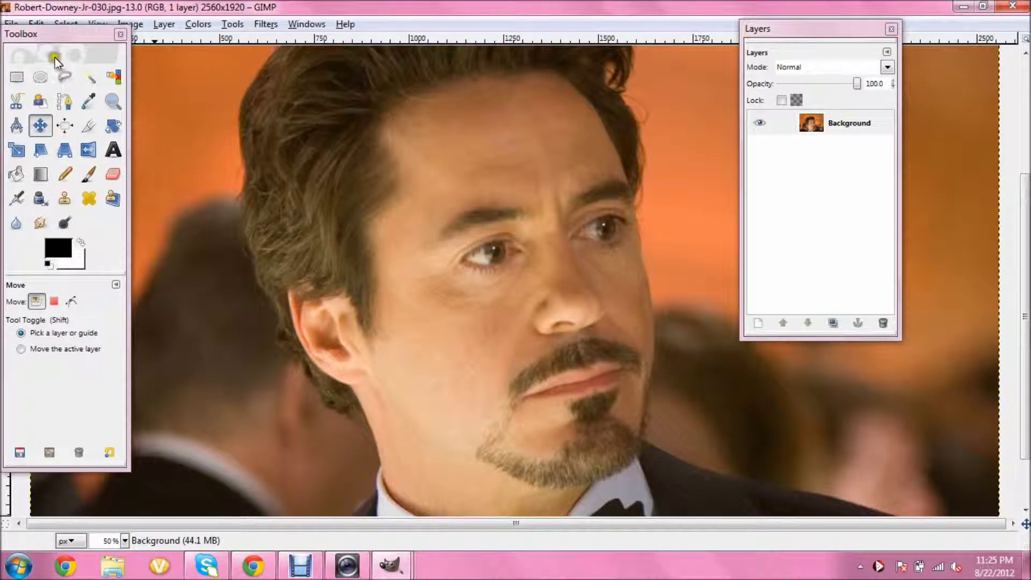
{"action": "left_click", "coordinate": [63, 78]}
{"action": "mouse_move", "coordinate": [555, 81]}
{"action": "left_mouse_down"}
{"action": "mouse_move", "coordinate": [478, 85]}
{"action": "mouse_move", "coordinate": [397, 114]}
{"action": "left_mouse_up"}
{"action": "mouse_move", "coordinate": [407, 185]}
{"action": "left_mouse_down"}
{"action": "mouse_move", "coordinate": [372, 218]}
{"action": "mouse_move", "coordinate": [384, 316]}
{"action": "mouse_move", "coordinate": [375, 381]}
{"action": "mouse_move", "coordinate": [385, 404]}
{"action": "mouse_move", "coordinate": [465, 463]}
{"action": "left_mouse_up"}
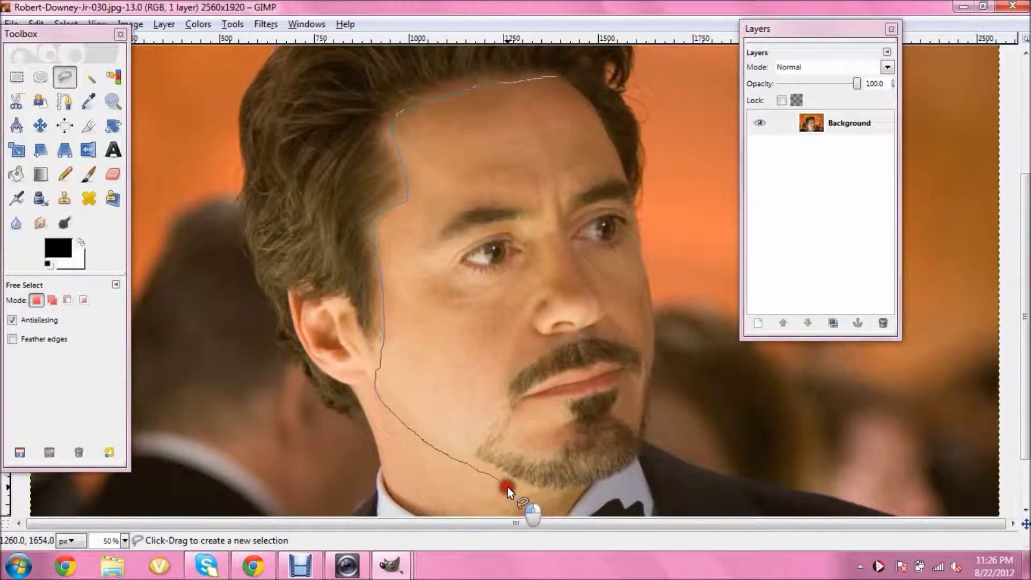
{"action": "mouse_move", "coordinate": [544, 490]}
{"action": "left_mouse_down"}
{"action": "mouse_move", "coordinate": [598, 487]}
{"action": "mouse_move", "coordinate": [643, 463]}
{"action": "mouse_move", "coordinate": [662, 357]}
{"action": "mouse_move", "coordinate": [659, 282]}
{"action": "mouse_move", "coordinate": [624, 146]}
{"action": "mouse_move", "coordinate": [595, 91]}
{"action": "mouse_move", "coordinate": [554, 75]}
{"action": "left_mouse_up"}
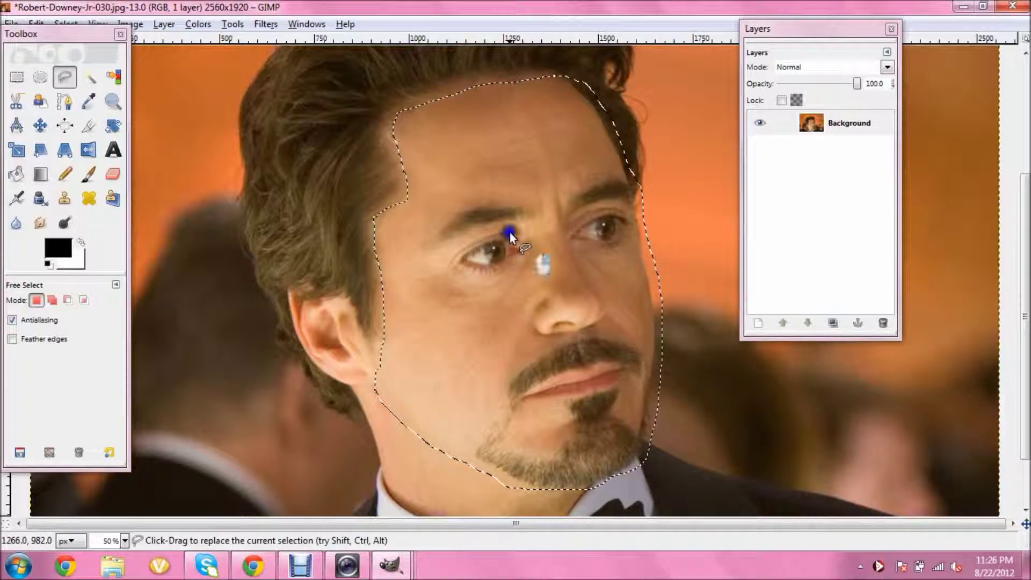
- Copy the selected face and close the portrait image without saving
{"action": "right_click", "coordinate": [512, 237]}
{"action": "mouse_move", "coordinate": [532, 265]}
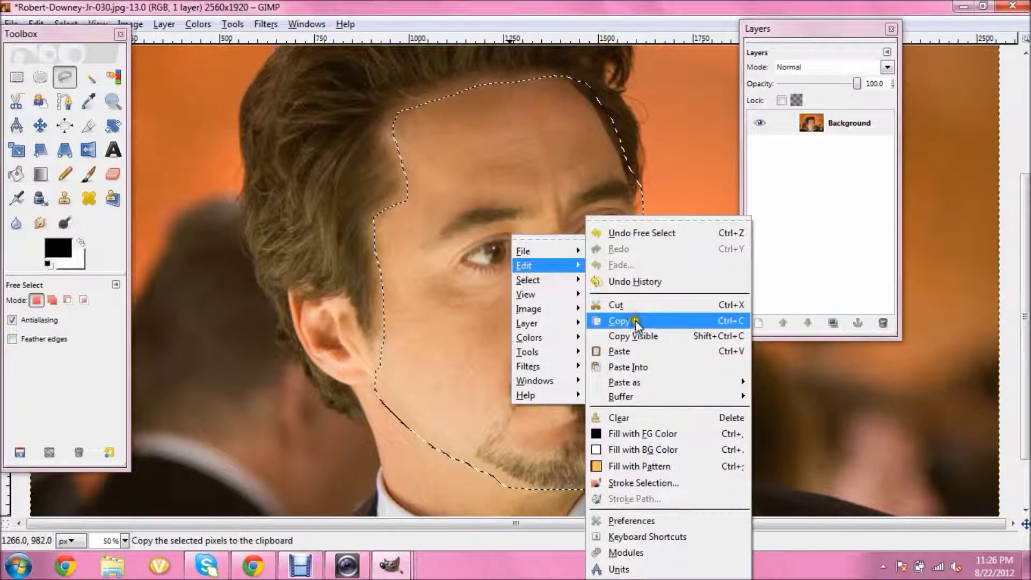
{"action": "left_click", "coordinate": [607, 320]}
{"action": "left_click", "coordinate": [1012, 6]}
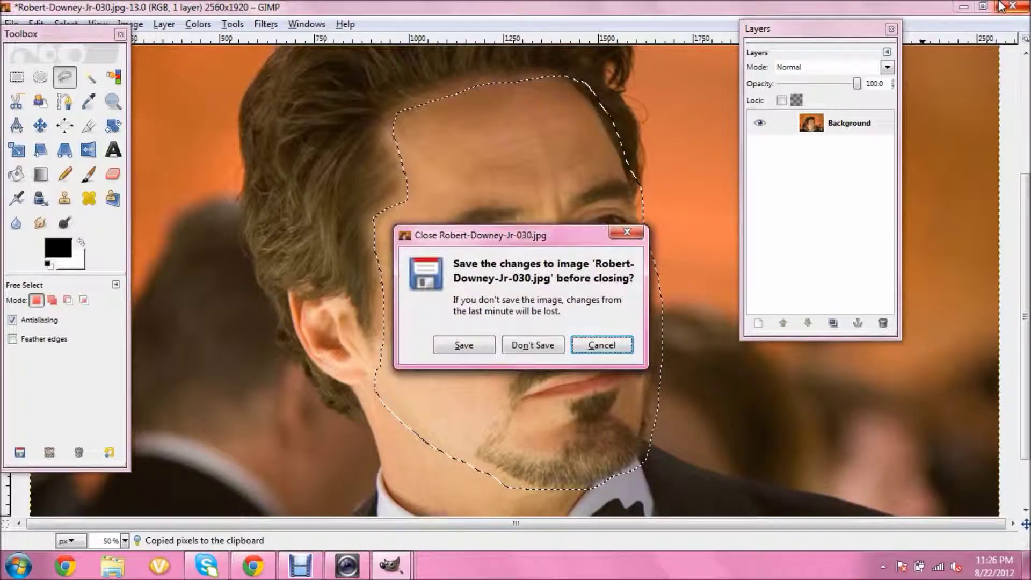
{"action": "left_click", "coordinate": [542, 344]}
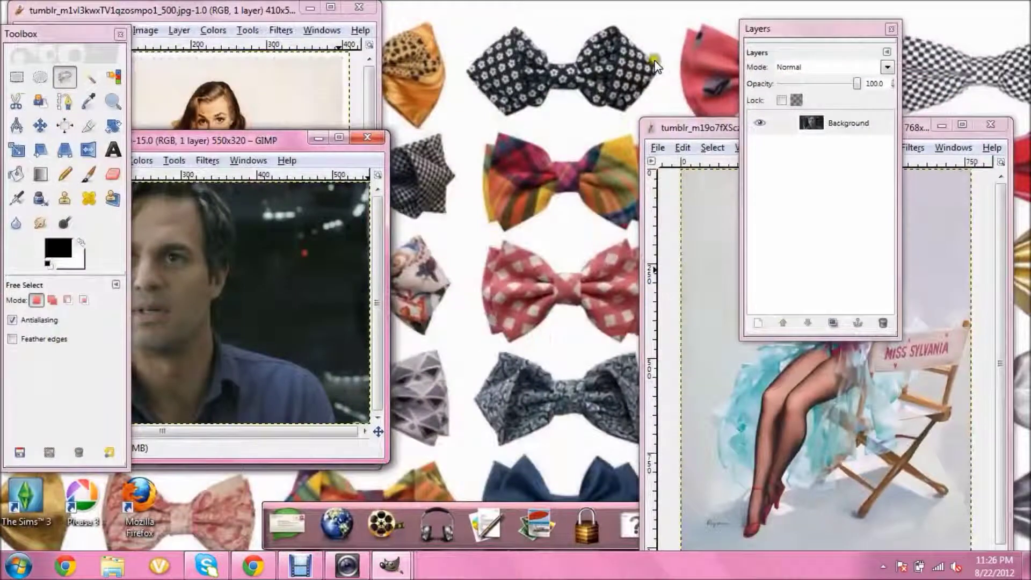
- Maximize the pin-up image with the Miss Sylvania chair and paste the copied face into it
{"action": "left_click_drag", "start_coordinate": [692, 129], "coordinate": [429, 26]}
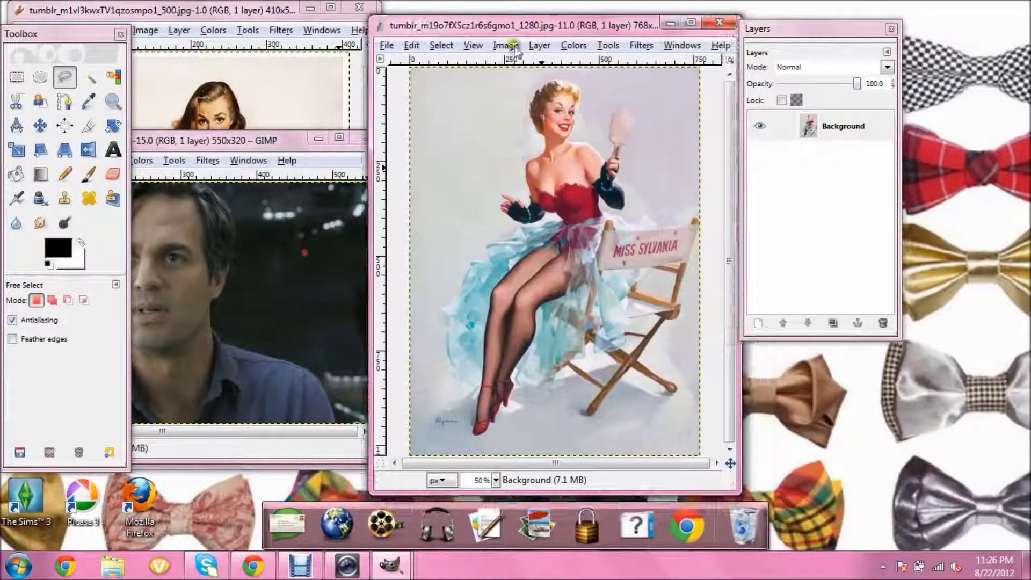
{"action": "left_click", "coordinate": [698, 22]}
{"action": "right_click", "coordinate": [536, 234]}
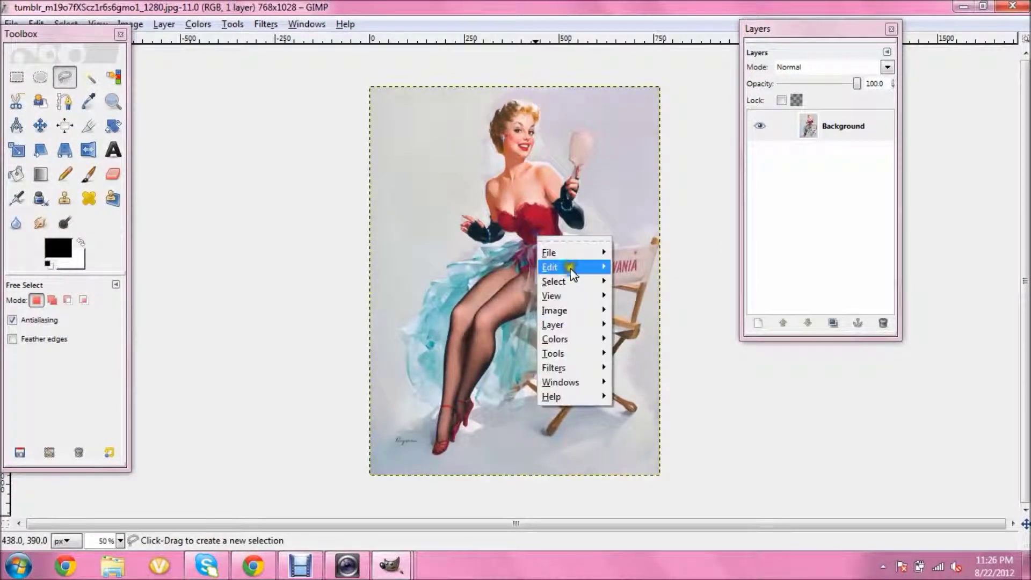
{"action": "mouse_move", "coordinate": [571, 267]}
{"action": "left_click", "coordinate": [663, 352]}
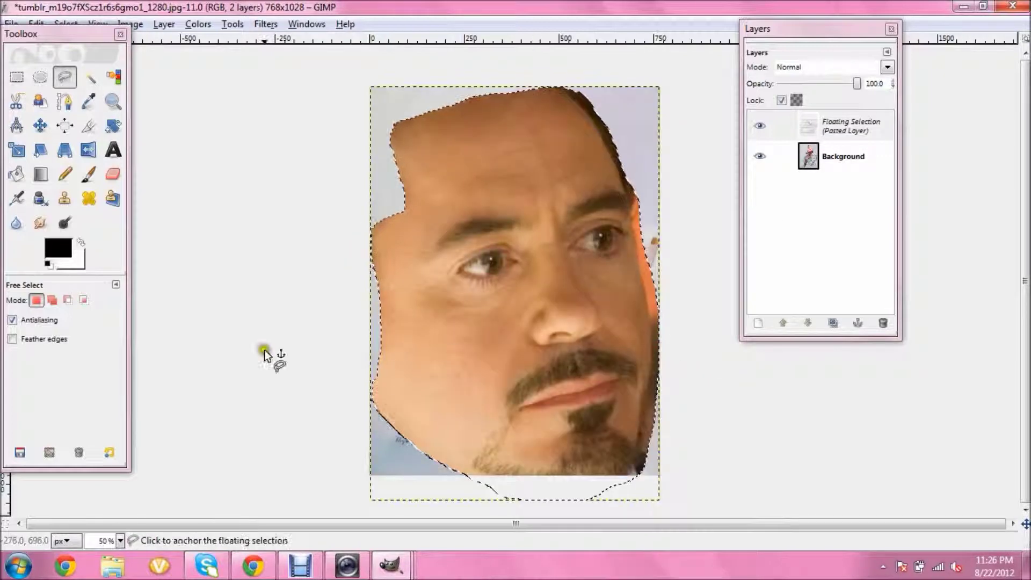
- Scale the pasted face down to about 156 × 210 pixels and place it on the empty background beside the woman's head
{"action": "left_click", "coordinate": [17, 150]}
{"action": "left_click", "coordinate": [522, 288]}
{"action": "left_click_drag", "start_coordinate": [426, 199], "coordinate": [617, 432]}
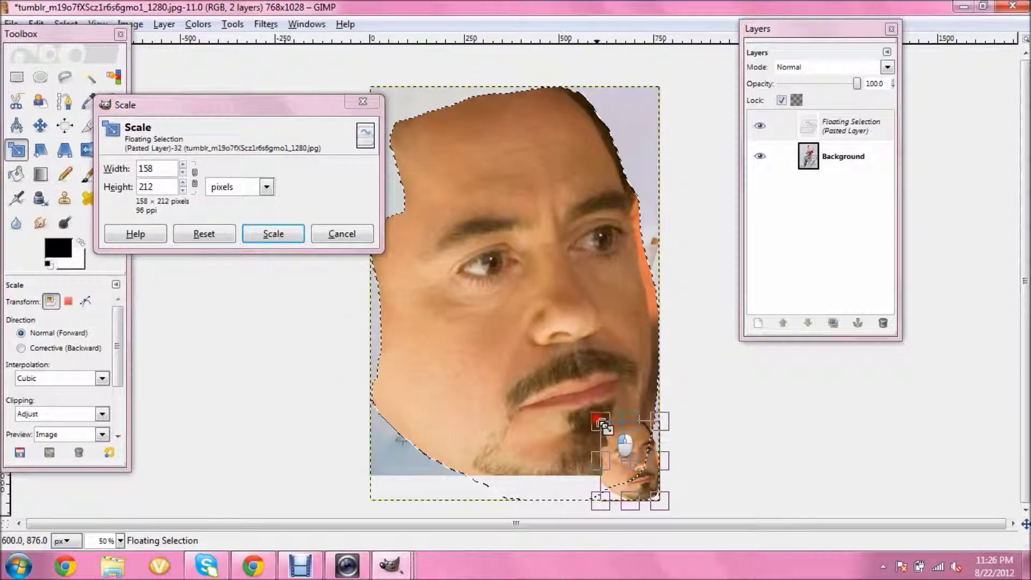
{"action": "left_click_drag", "start_coordinate": [628, 470], "coordinate": [579, 403]}
{"action": "left_click", "coordinate": [278, 232]}
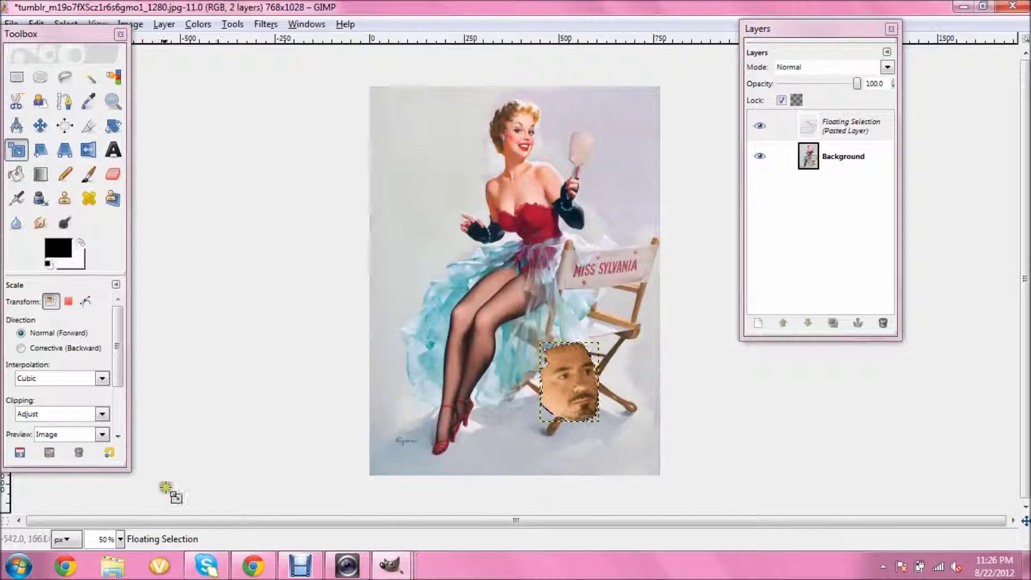
{"action": "left_click", "coordinate": [572, 385]}
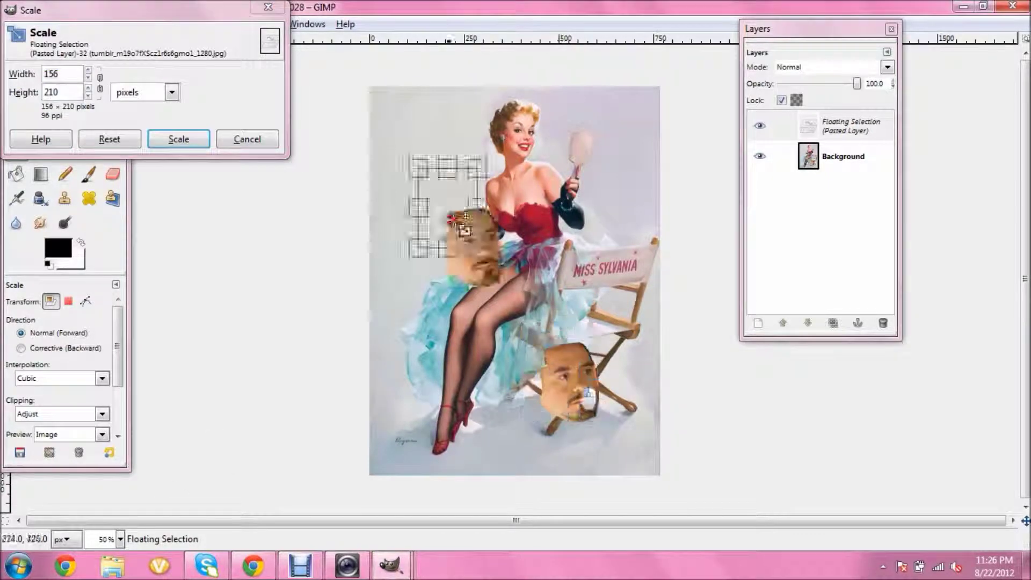
{"action": "left_click", "coordinate": [179, 139]}
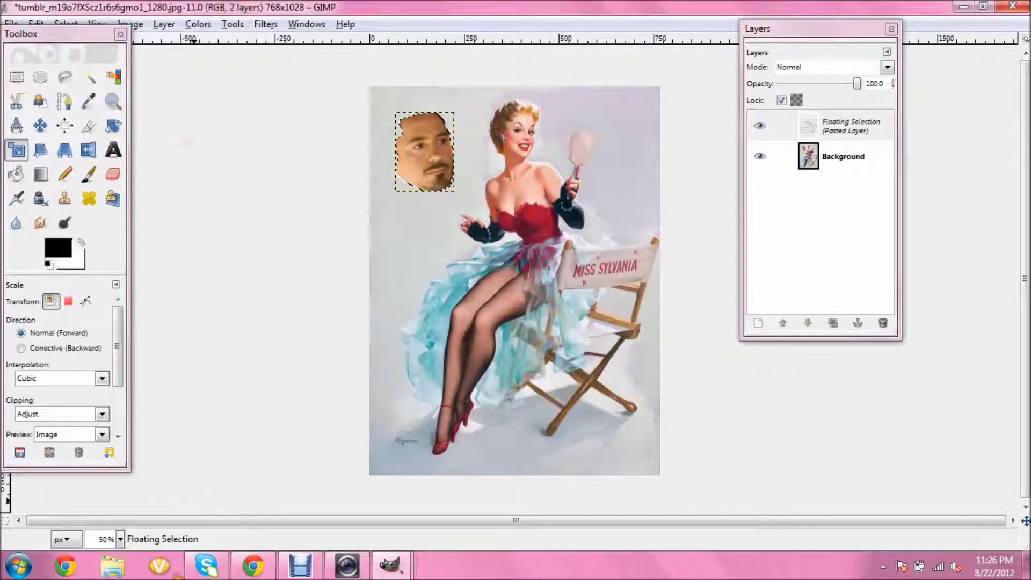
- At 200% zoom, shift the pasted face closer to the woman's head using the Scale tool, keeping its size
{"action": "left_click", "coordinate": [120, 539]}
{"action": "left_click", "coordinate": [108, 458]}
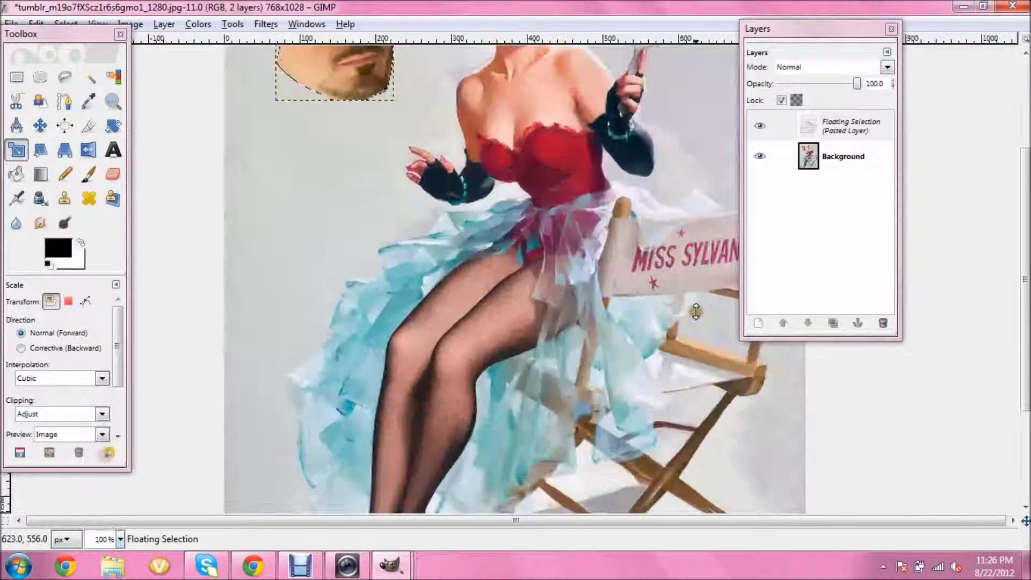
{"action": "left_click", "coordinate": [120, 539]}
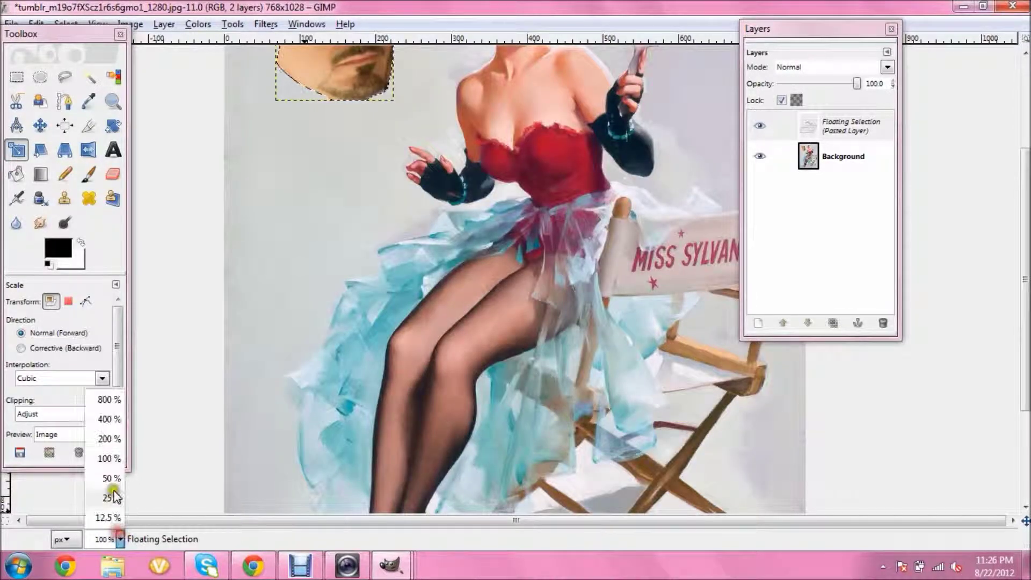
{"action": "left_click", "coordinate": [107, 439]}
{"action": "left_click_drag", "start_coordinate": [1025, 306], "coordinate": [1025, 154]}
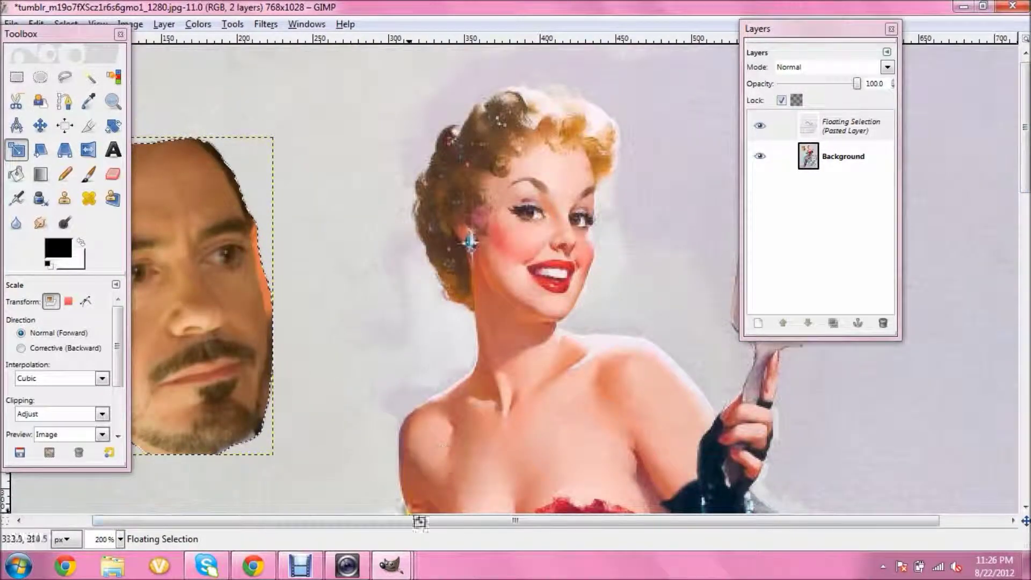
{"action": "left_click_drag", "start_coordinate": [411, 519], "coordinate": [274, 519]}
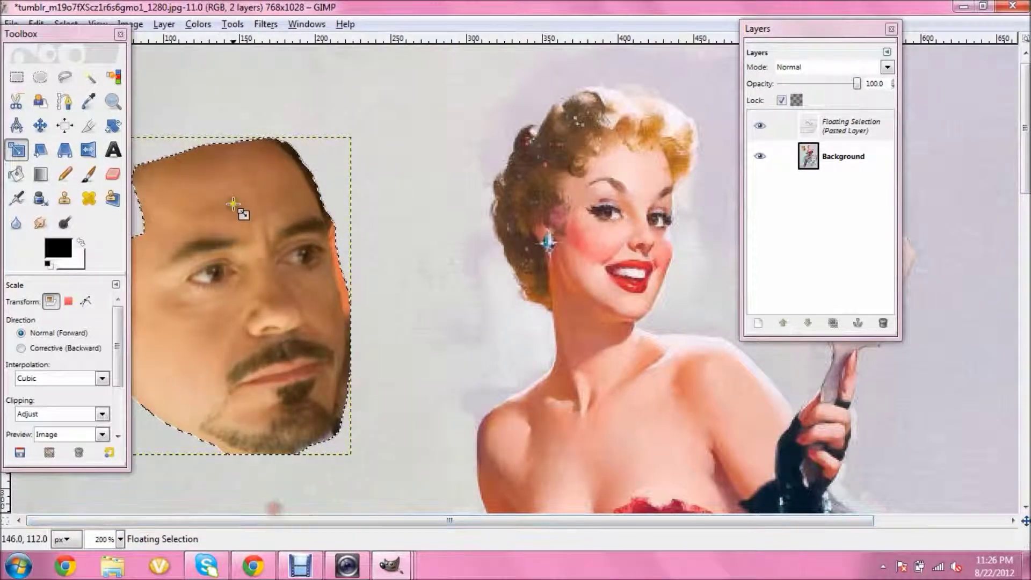
{"action": "left_click", "coordinate": [257, 344]}
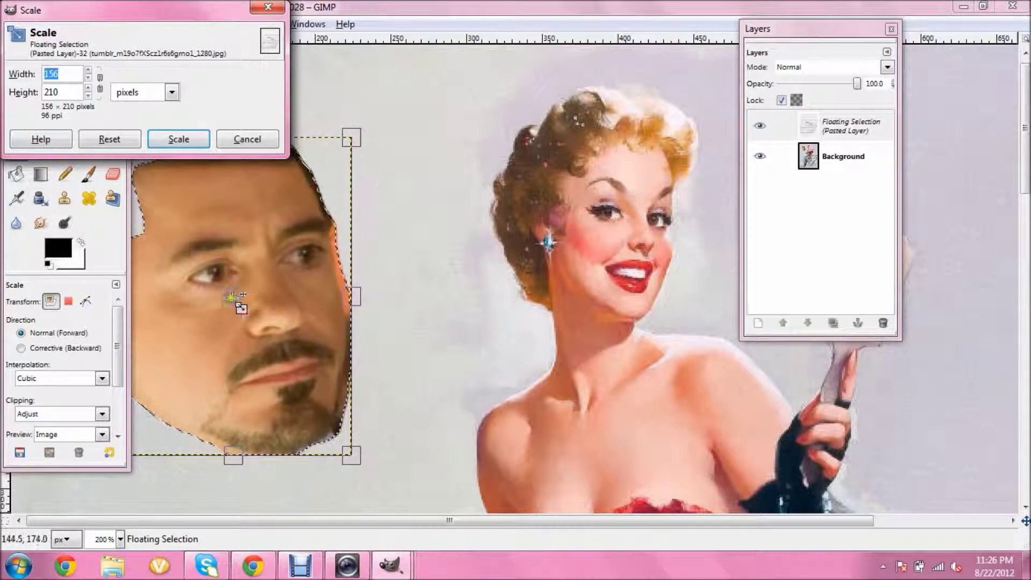
{"action": "left_click_drag", "start_coordinate": [246, 294], "coordinate": [357, 280]}
{"action": "left_click", "coordinate": [174, 139]}
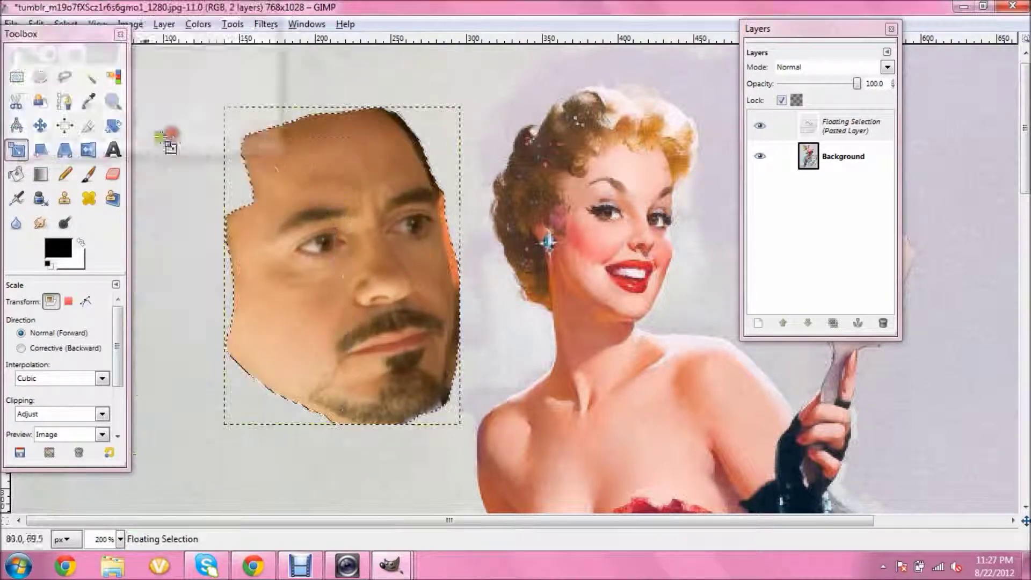
- Rotate the pasted face by 13.08 degrees to match the tilt of the woman's head
{"action": "left_click", "coordinate": [113, 127]}
{"action": "left_click", "coordinate": [360, 234]}
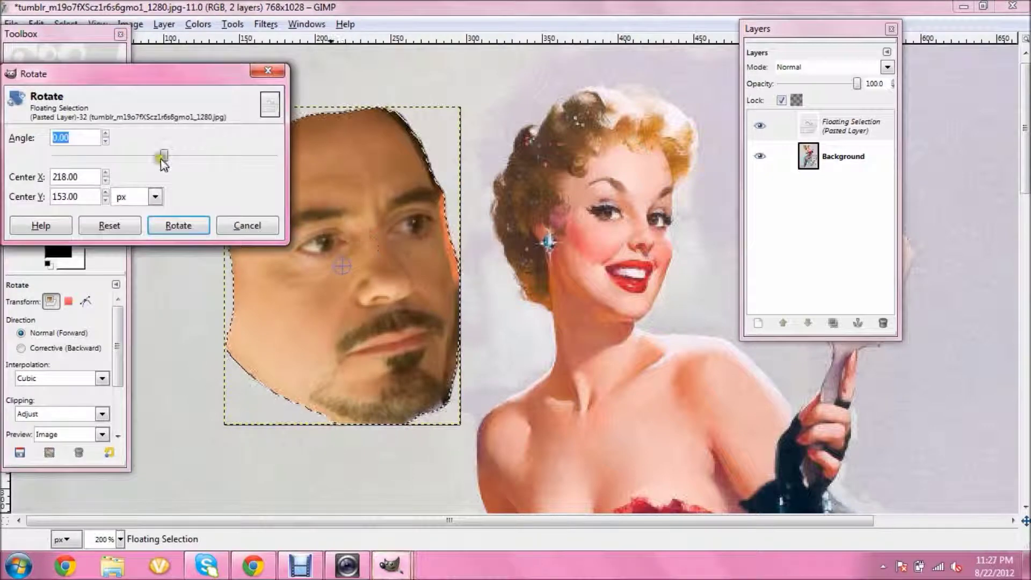
{"action": "left_click_drag", "start_coordinate": [162, 156], "coordinate": [172, 156]}
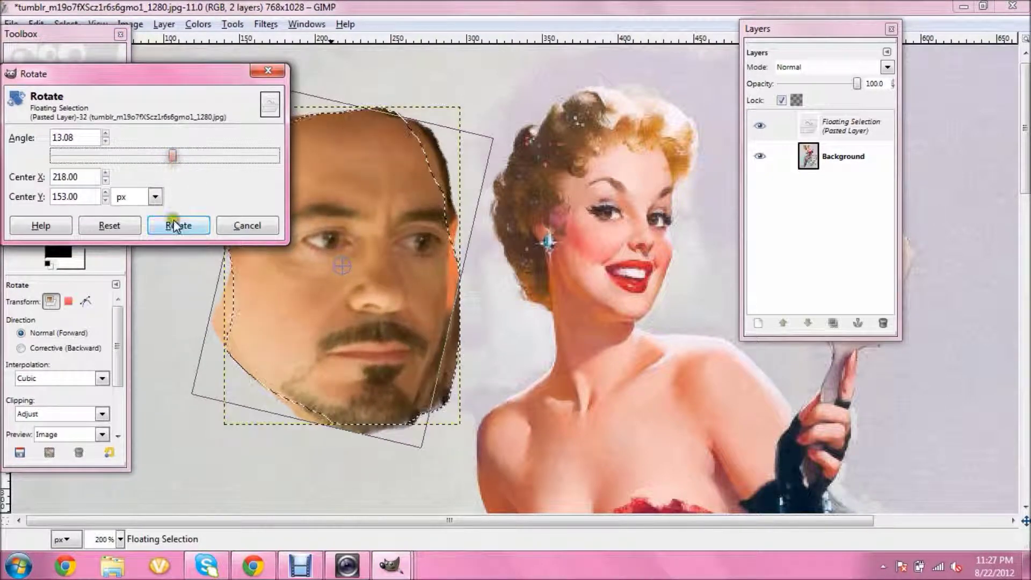
{"action": "left_click", "coordinate": [174, 222]}
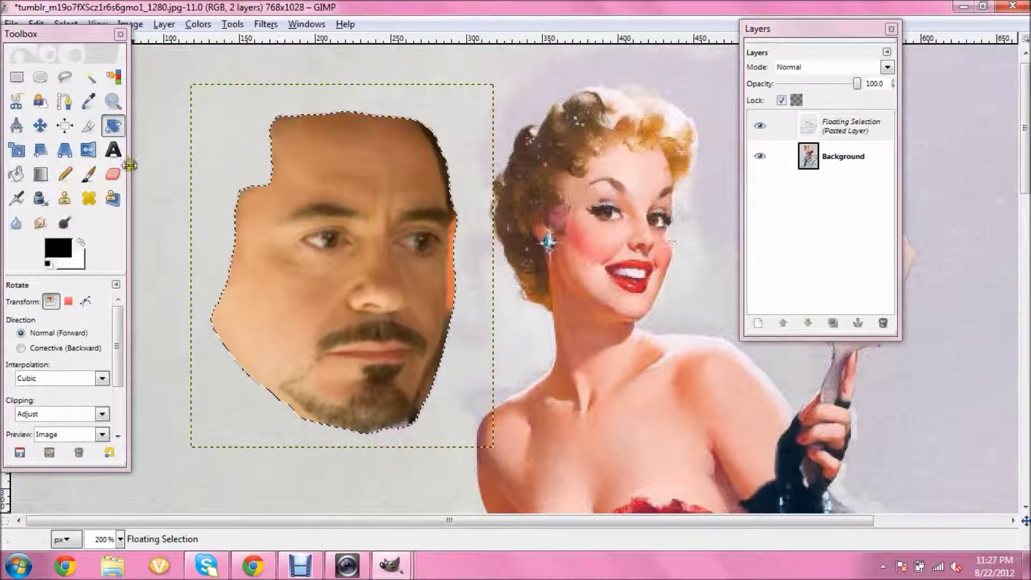
- Scale the rotated face down to about 55 × 84 pixels and position it over the woman's face
{"action": "left_click", "coordinate": [17, 150]}
{"action": "left_click", "coordinate": [333, 287]}
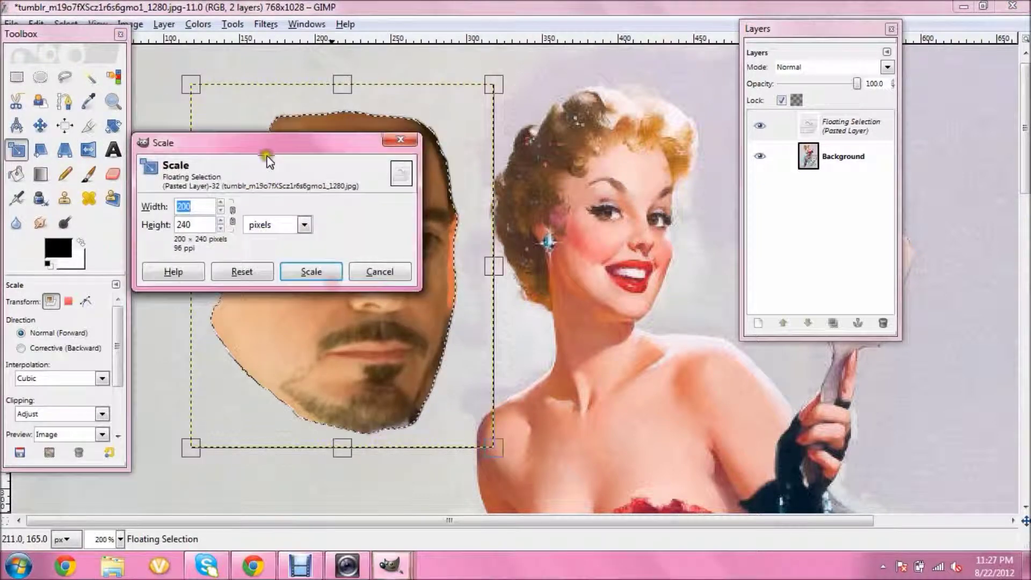
{"action": "left_click_drag", "start_coordinate": [190, 85], "coordinate": [412, 294]}
{"action": "left_click_drag", "start_coordinate": [453, 372], "coordinate": [626, 216]}
{"action": "left_click_drag", "start_coordinate": [624, 138], "coordinate": [623, 166]}
{"action": "left_click", "coordinate": [311, 271]}
- Enlarge the pasted face to about 98 × 140 pixels so it covers the woman's face from hairline to chin
{"action": "left_click", "coordinate": [586, 172]}
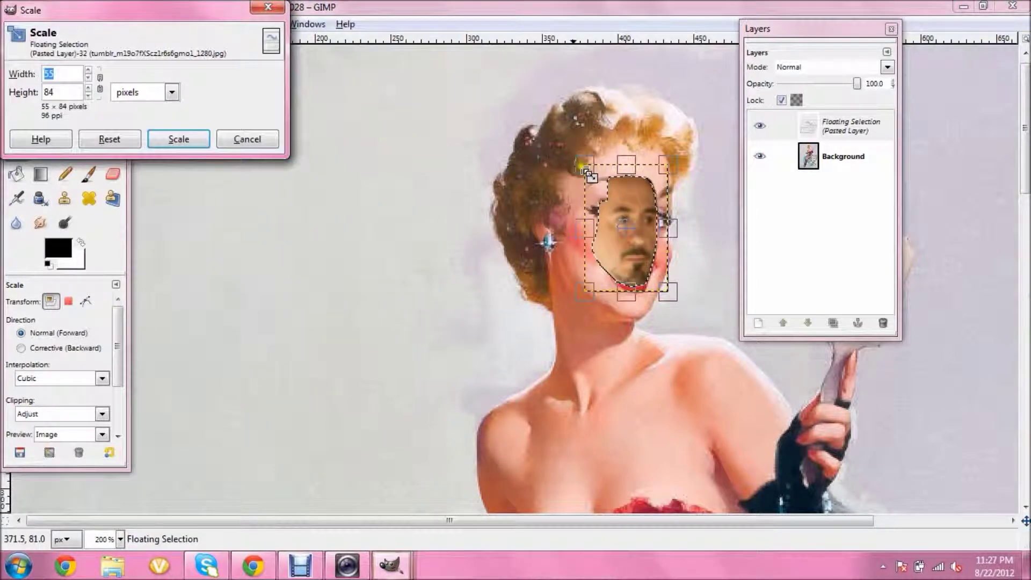
{"action": "left_click_drag", "start_coordinate": [586, 172], "coordinate": [549, 140]}
{"action": "left_click_drag", "start_coordinate": [668, 292], "coordinate": [690, 333]}
{"action": "left_click_drag", "start_coordinate": [686, 232], "coordinate": [696, 230]}
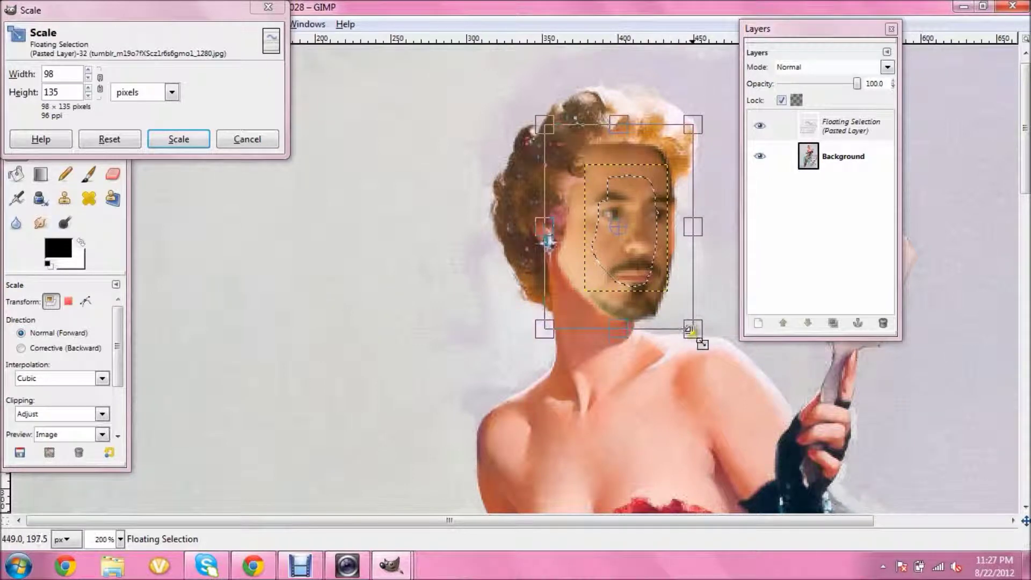
{"action": "left_click_drag", "start_coordinate": [617, 329], "coordinate": [619, 336]}
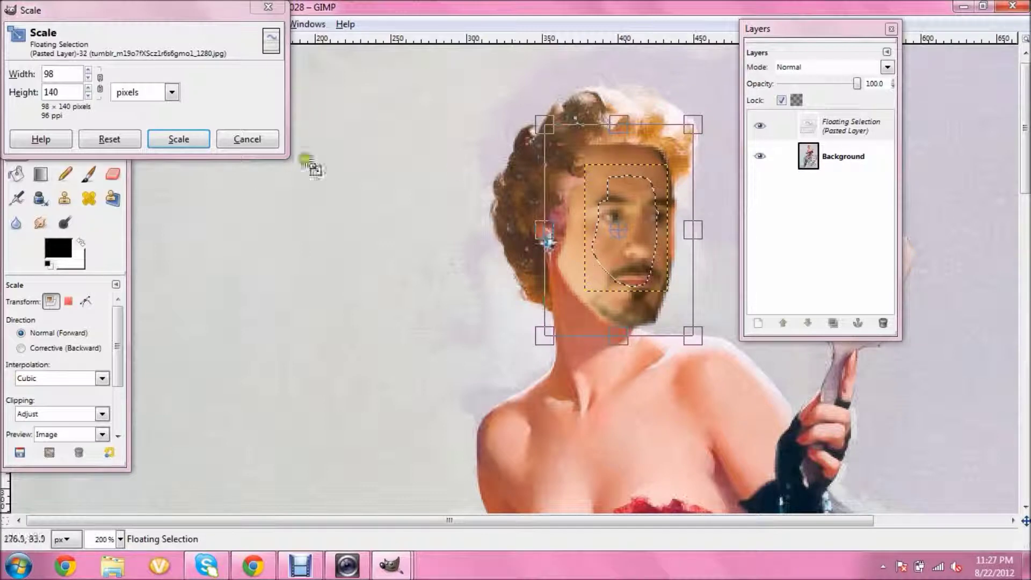
{"action": "left_click", "coordinate": [186, 139]}
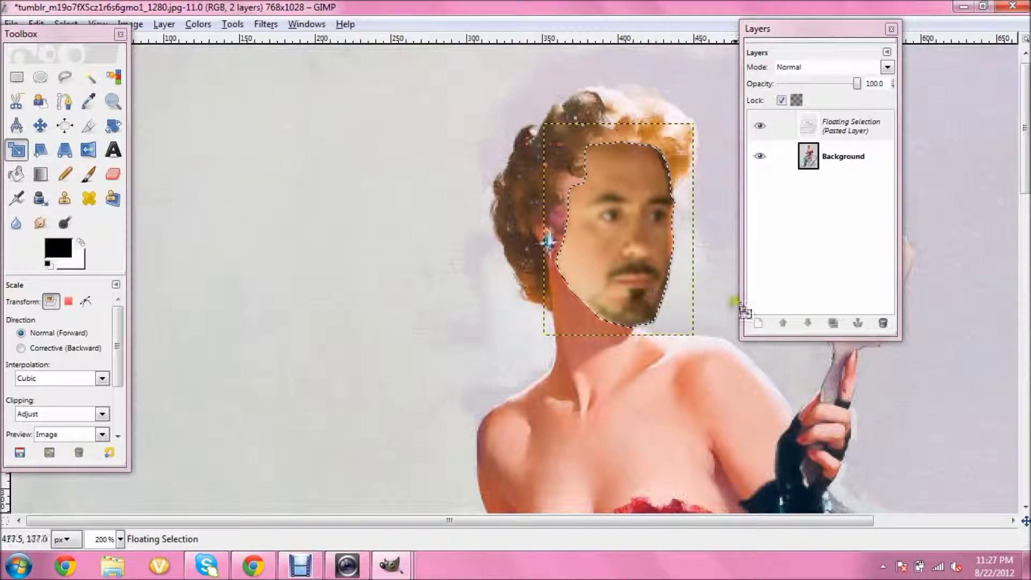
- Turn the floating selection into a new layer and add a White (full opacity) layer mask to it
{"action": "right_click", "coordinate": [839, 134]}
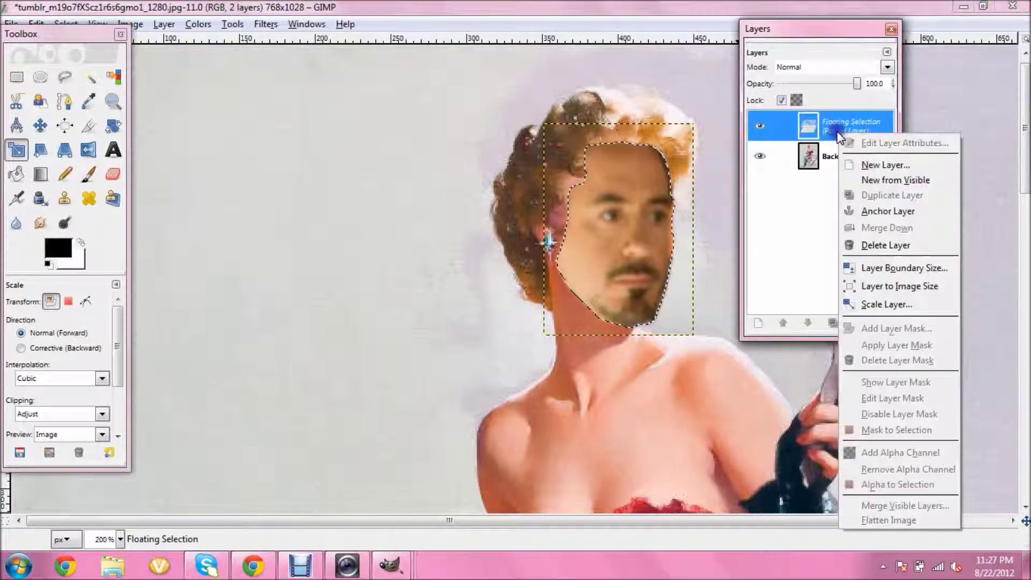
{"action": "left_click", "coordinate": [858, 165]}
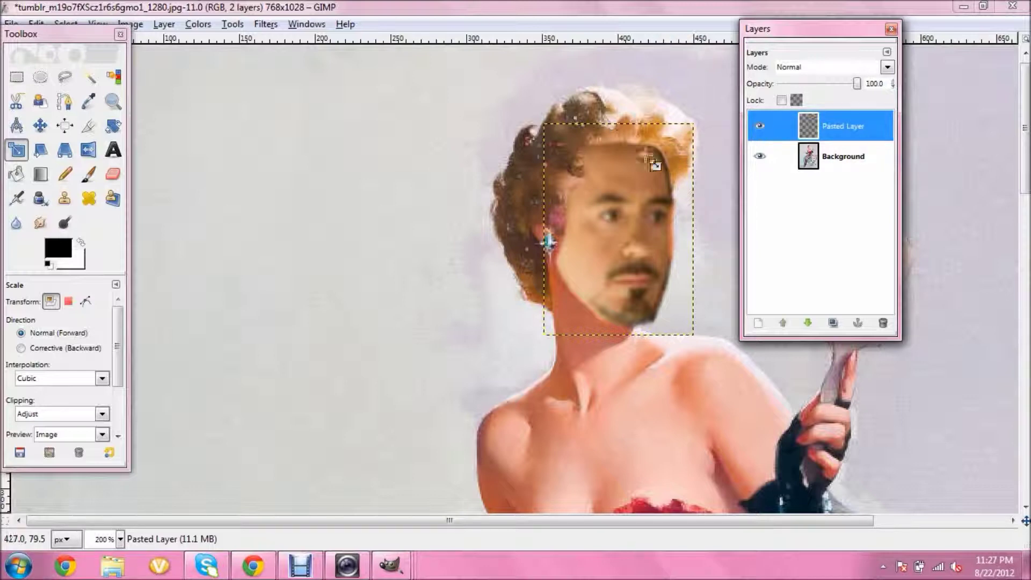
{"action": "right_click", "coordinate": [838, 124]}
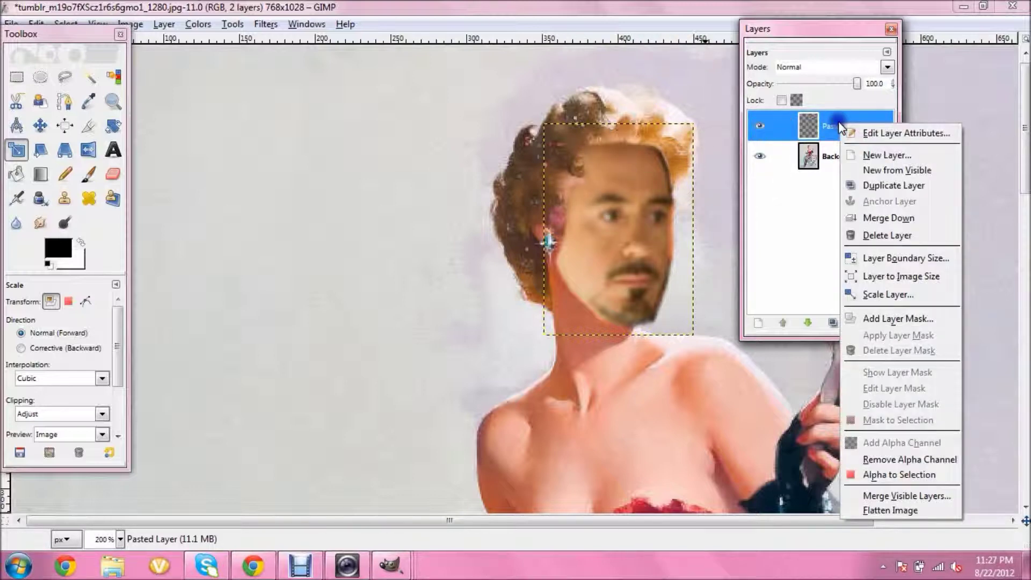
{"action": "left_click", "coordinate": [897, 318]}
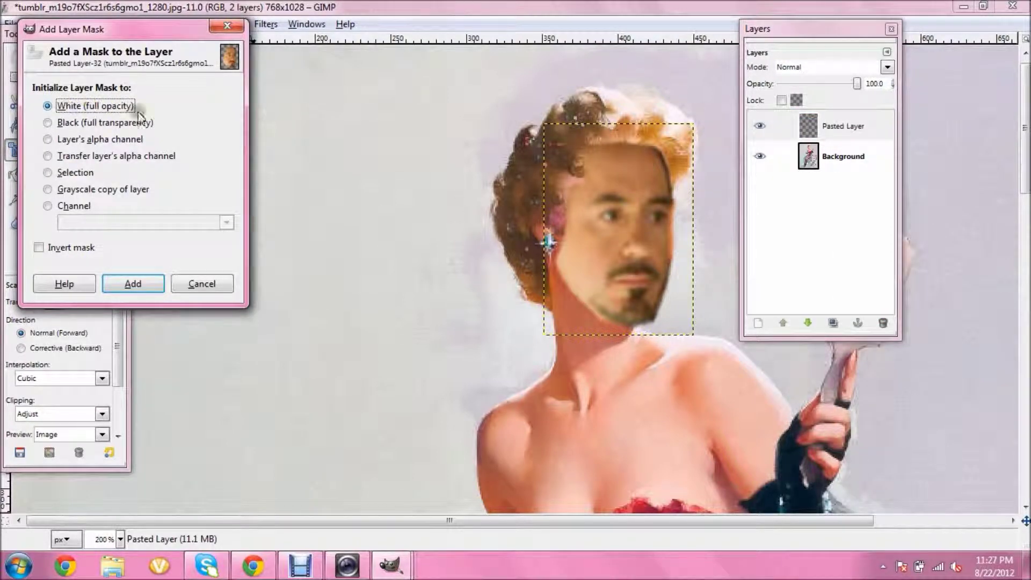
{"action": "left_click", "coordinate": [133, 284]}
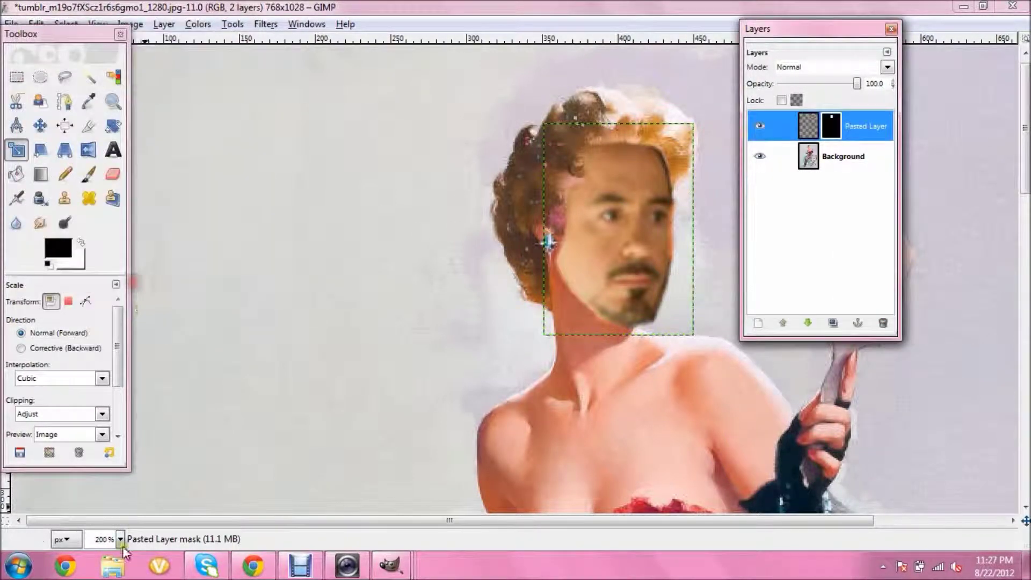
- Lower the pasted face layer's opacity to about 64 so the woman's features show through
{"action": "left_click", "coordinate": [119, 539]}
{"action": "left_click", "coordinate": [100, 424]}
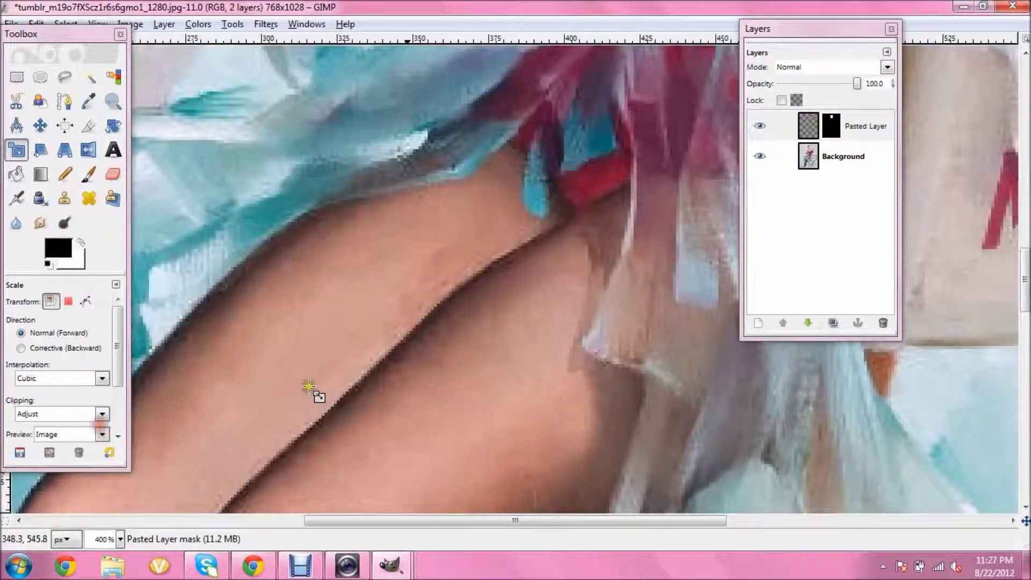
{"action": "scroll", "coordinate": [997, 183], "scroll_direction": "up", "scroll_amount": 15}
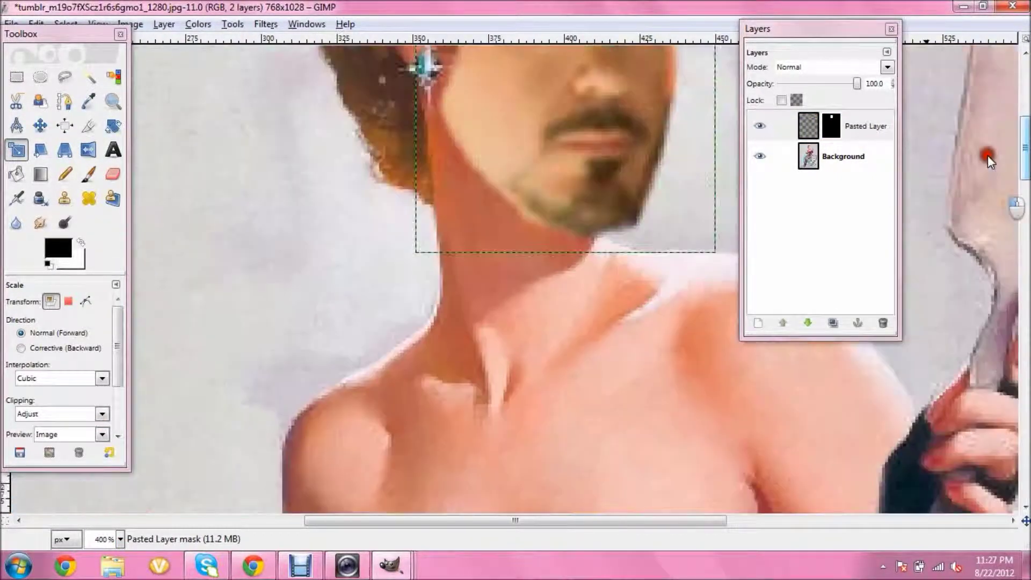
{"action": "scroll", "coordinate": [984, 121], "scroll_direction": "down", "scroll_amount": 3}
{"action": "scroll", "coordinate": [983, 124], "scroll_direction": "up", "scroll_amount": 1}
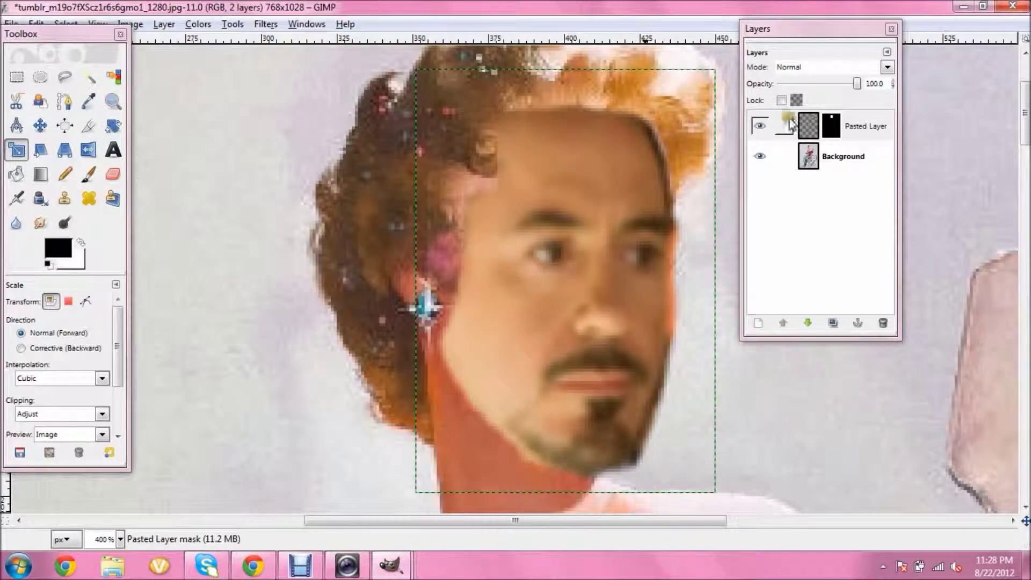
{"action": "left_click_drag", "start_coordinate": [858, 85], "coordinate": [821, 84]}
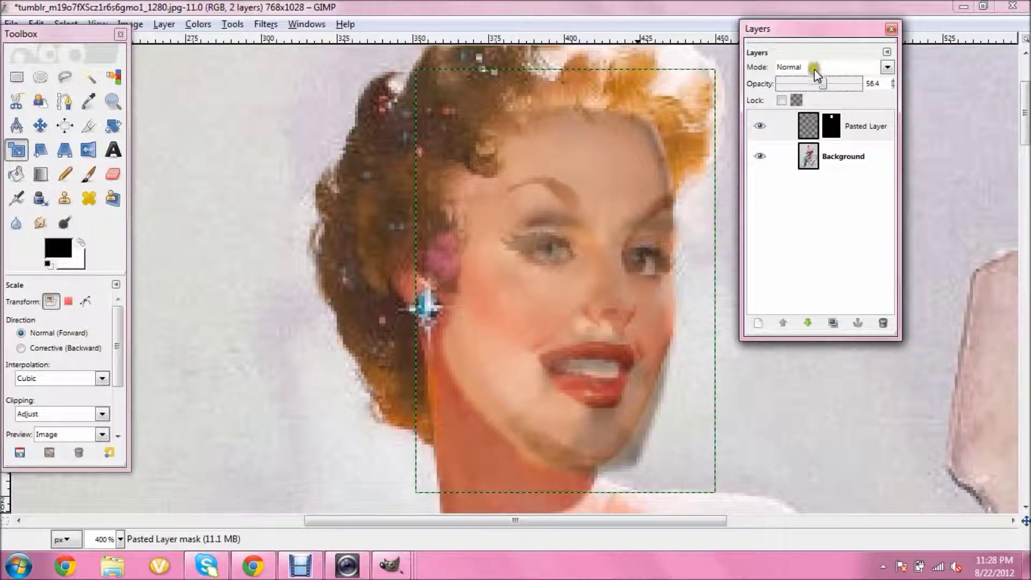
{"action": "left_click_drag", "start_coordinate": [826, 88], "coordinate": [833, 91]}
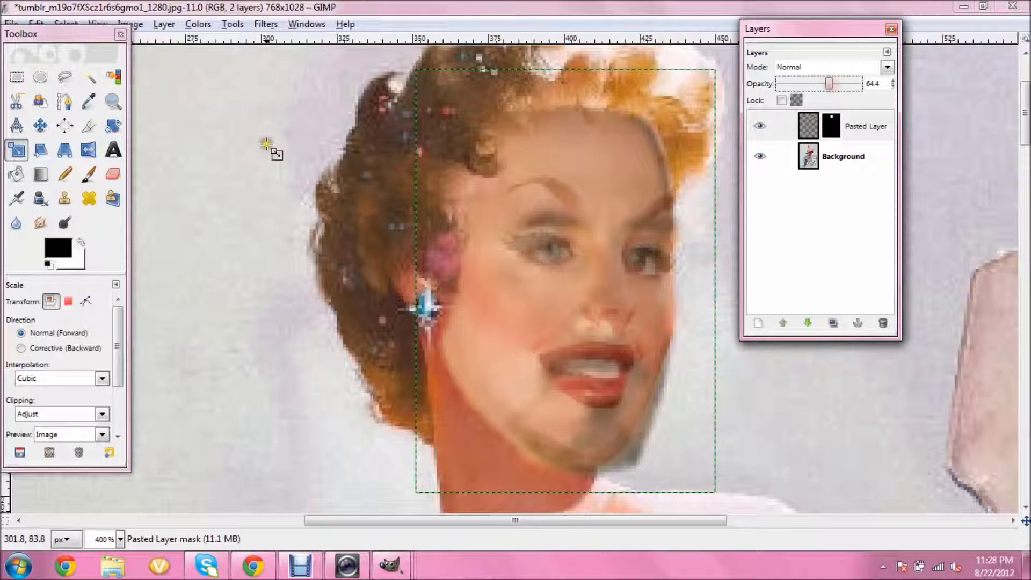
- Paint black on the layer mask with the Circle (11) brush around the forehead's upper edge and down the ear side of the face
{"action": "left_click", "coordinate": [91, 179]}
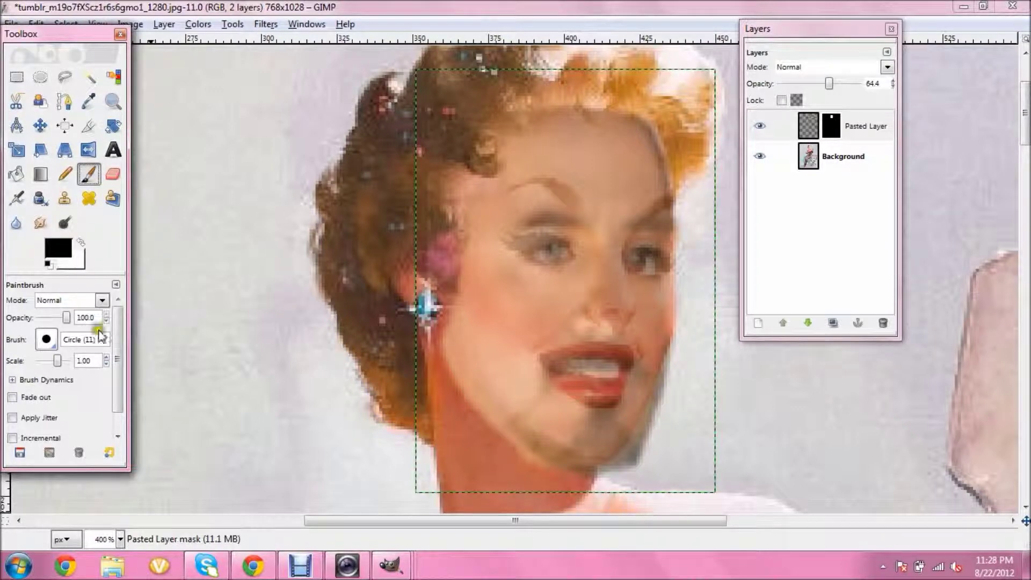
{"action": "left_click", "coordinate": [47, 339]}
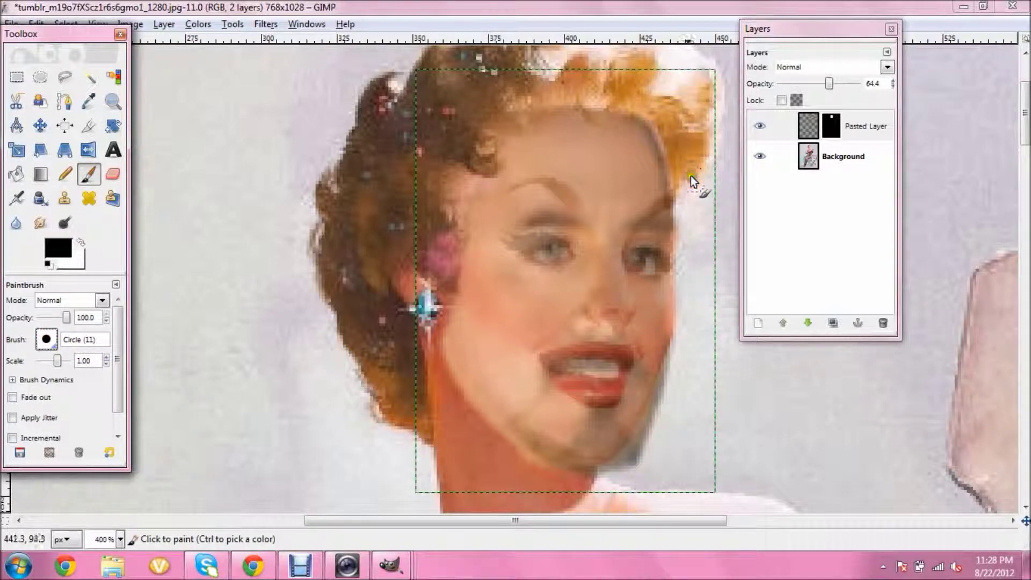
{"action": "left_click", "coordinate": [717, 209]}
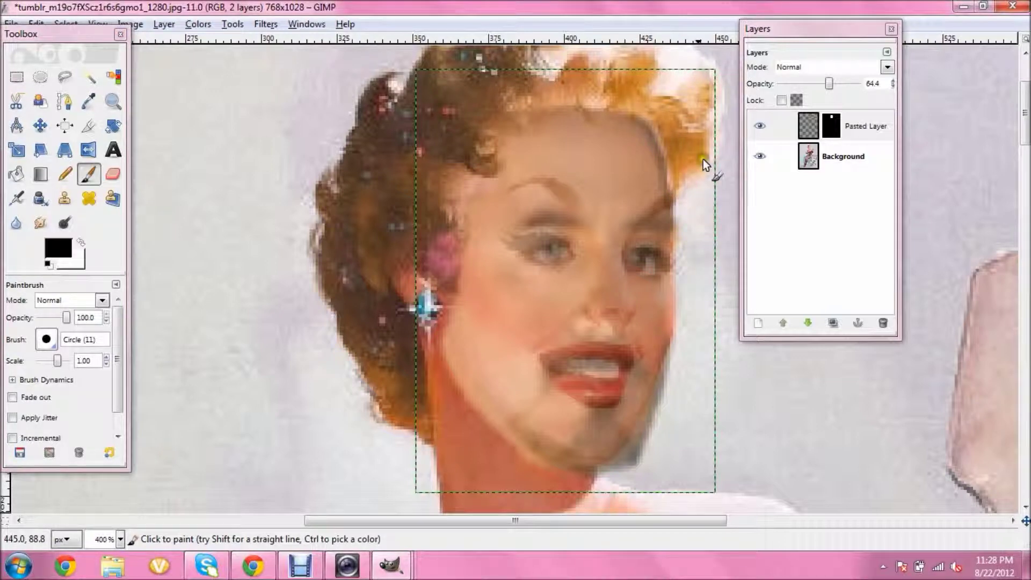
{"action": "left_click", "coordinate": [596, 107]}
{"action": "mouse_move", "coordinate": [511, 107]}
{"action": "left_mouse_down"}
{"action": "mouse_move", "coordinate": [519, 117]}
{"action": "mouse_move", "coordinate": [488, 124]}
{"action": "mouse_move", "coordinate": [487, 155]}
{"action": "mouse_move", "coordinate": [443, 201]}
{"action": "mouse_move", "coordinate": [449, 244]}
{"action": "mouse_move", "coordinate": [430, 334]}
{"action": "left_mouse_up"}
- Restore the pasted layer's opacity to 100 and mask out the upper forehead in black to uncover the woman's hairline
{"action": "left_click", "coordinate": [831, 131]}
{"action": "left_click_drag", "start_coordinate": [829, 83], "coordinate": [907, 91]}
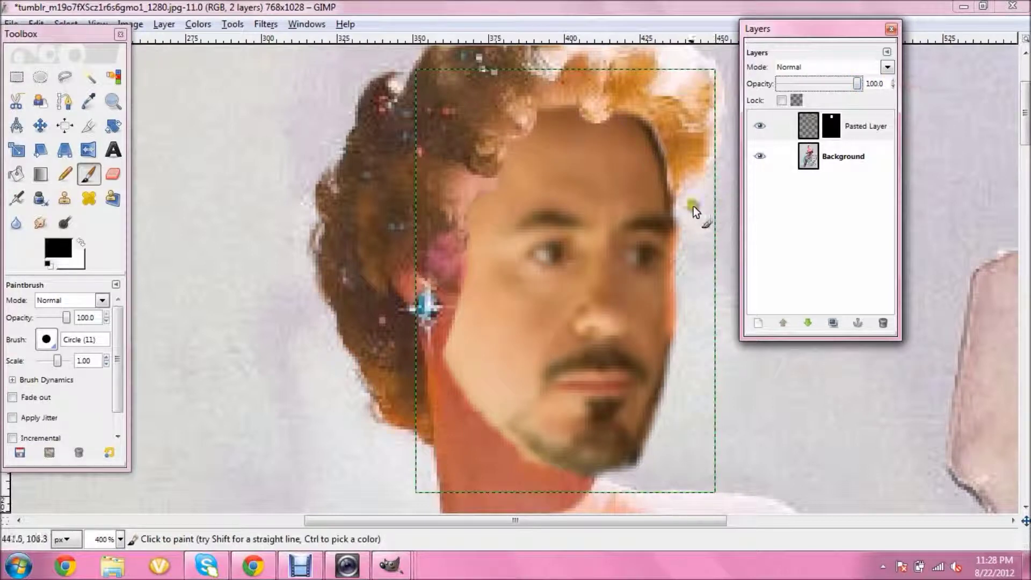
{"action": "left_click_drag", "start_coordinate": [681, 204], "coordinate": [670, 140]}
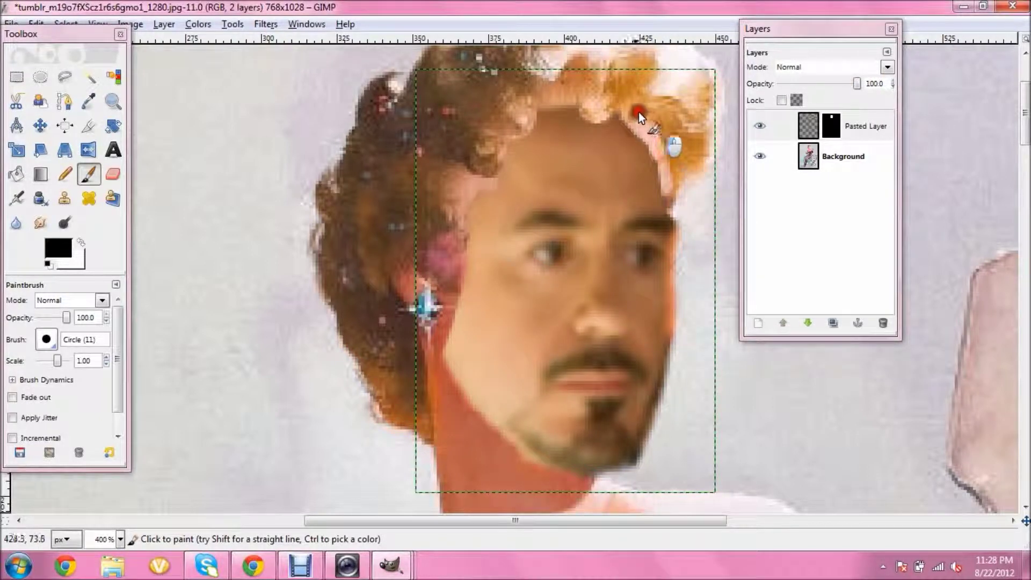
{"action": "left_click_drag", "start_coordinate": [622, 98], "coordinate": [622, 98]}
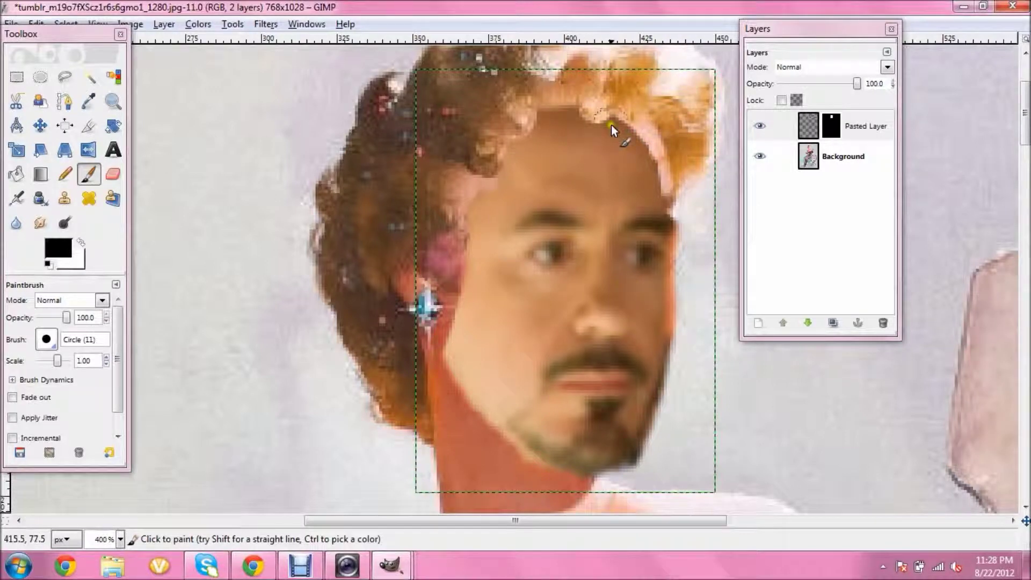
{"action": "mouse_move", "coordinate": [610, 105]}
{"action": "left_mouse_down"}
{"action": "mouse_move", "coordinate": [532, 131]}
{"action": "mouse_move", "coordinate": [593, 92]}
{"action": "mouse_move", "coordinate": [451, 194]}
{"action": "mouse_move", "coordinate": [626, 111]}
{"action": "mouse_move", "coordinate": [493, 113]}
{"action": "left_mouse_up"}
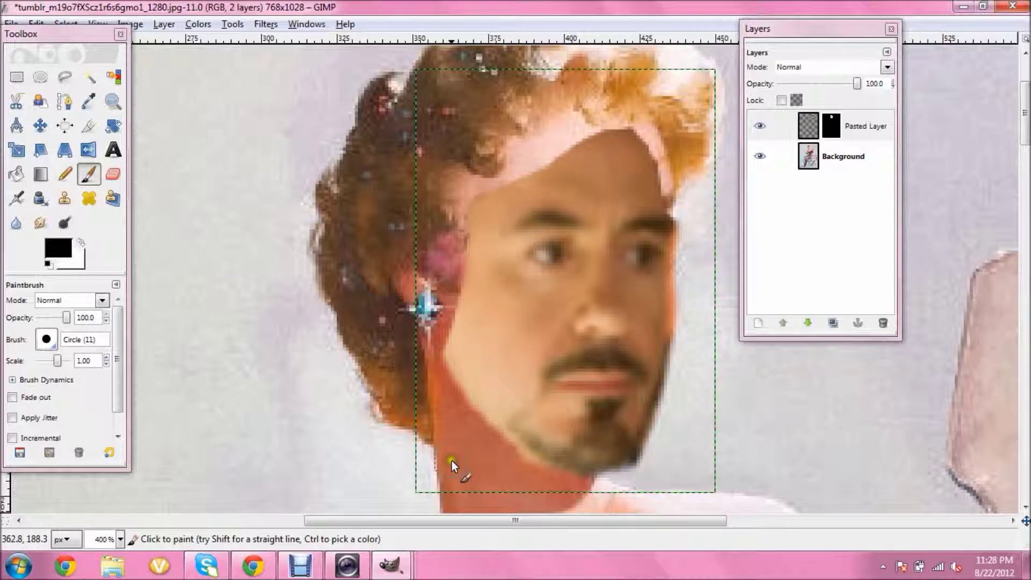
- Mask out the pasted face's outer edge along the far cheek, jaw and underside of the chin with black strokes
{"action": "left_click_drag", "start_coordinate": [647, 457], "coordinate": [678, 389]}
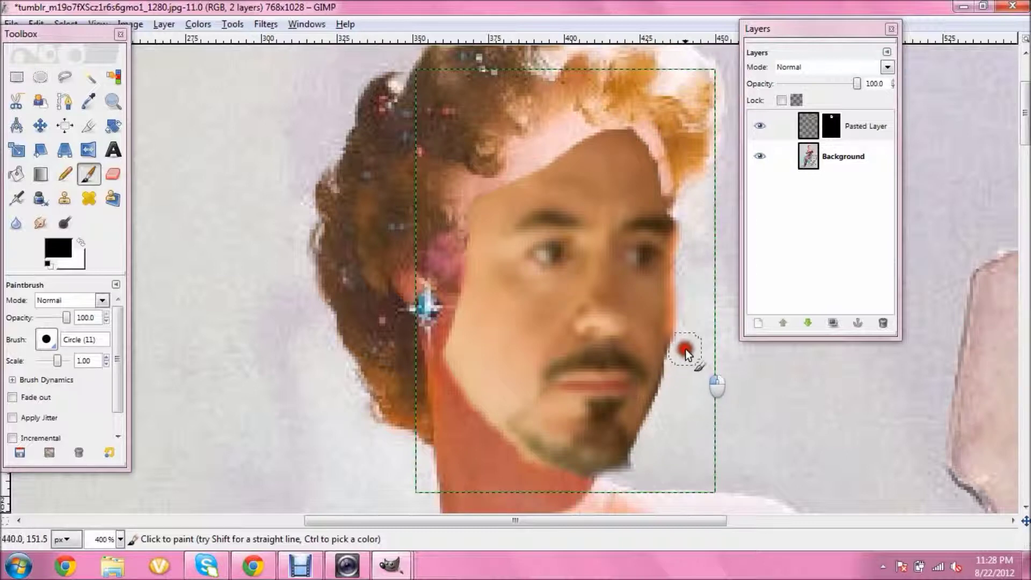
{"action": "mouse_move", "coordinate": [690, 329]}
{"action": "left_mouse_down"}
{"action": "mouse_move", "coordinate": [686, 338]}
{"action": "mouse_move", "coordinate": [690, 219]}
{"action": "left_mouse_up"}
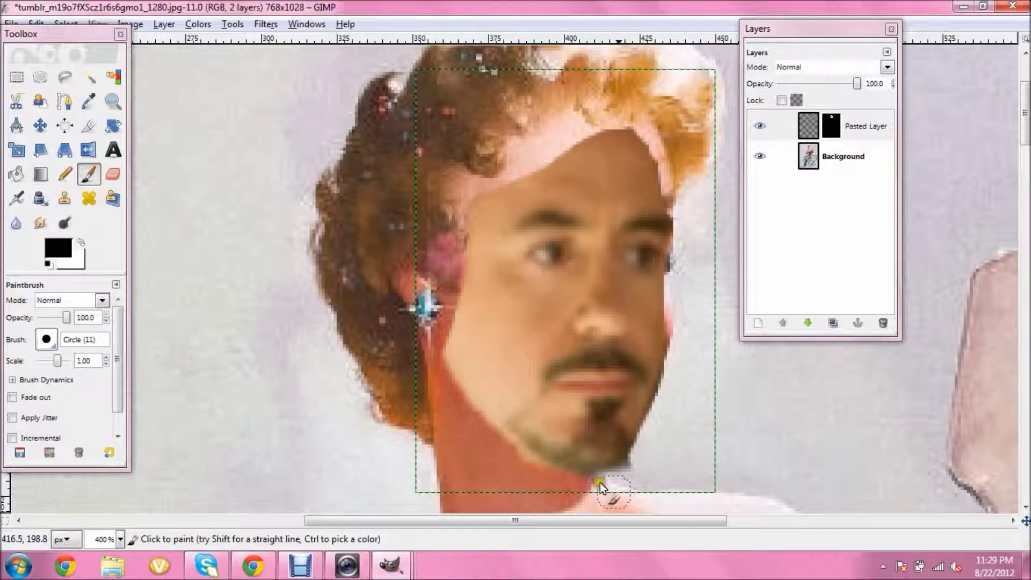
{"action": "mouse_move", "coordinate": [636, 484]}
{"action": "left_mouse_down"}
{"action": "mouse_move", "coordinate": [633, 474]}
{"action": "mouse_move", "coordinate": [594, 488]}
{"action": "mouse_move", "coordinate": [554, 481]}
{"action": "mouse_move", "coordinate": [473, 432]}
{"action": "left_mouse_up"}
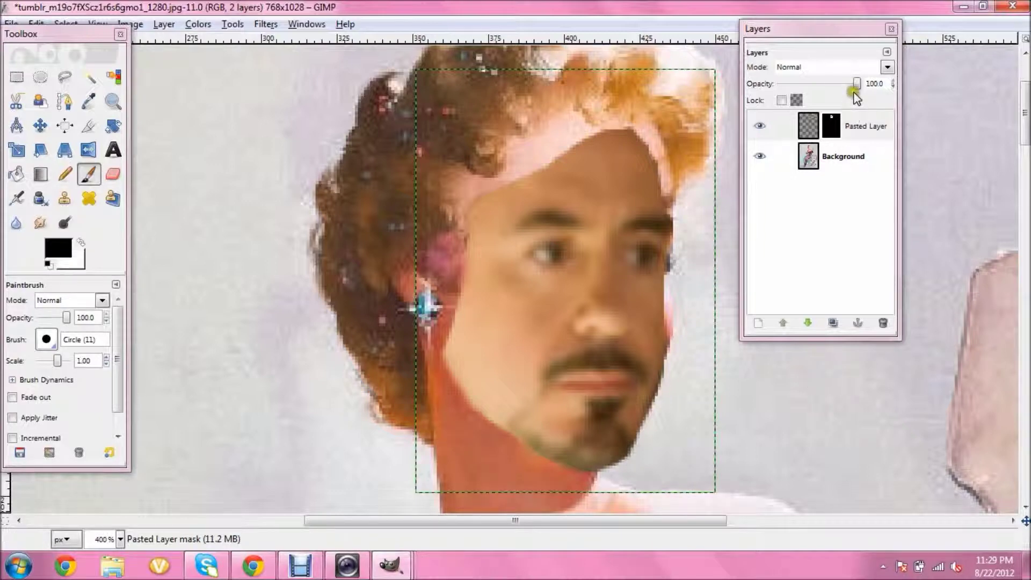
- Create a new transparent 768 × 1028 px layer above the pasted face layer
{"action": "right_click", "coordinate": [868, 125]}
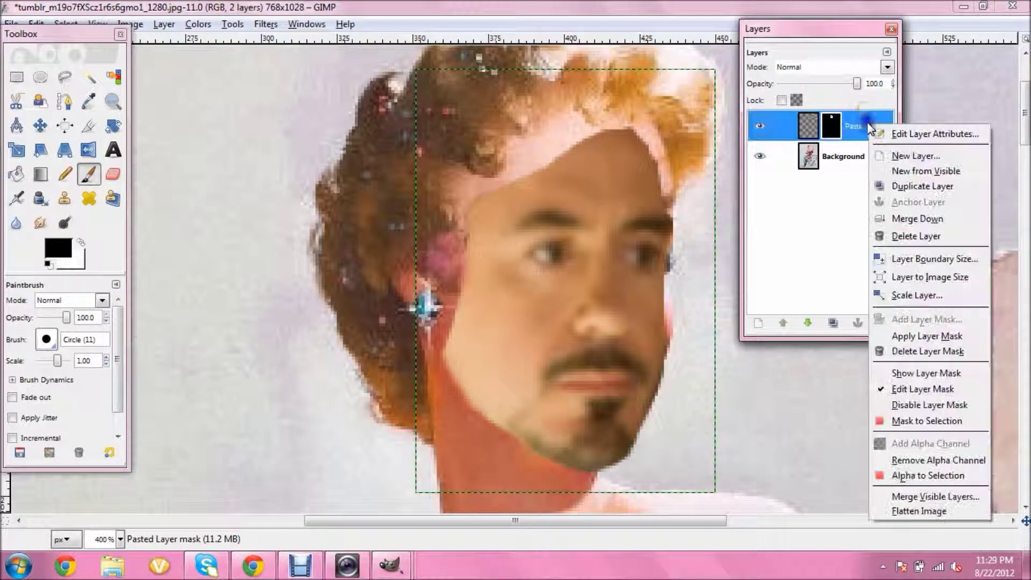
{"action": "left_click", "coordinate": [909, 156]}
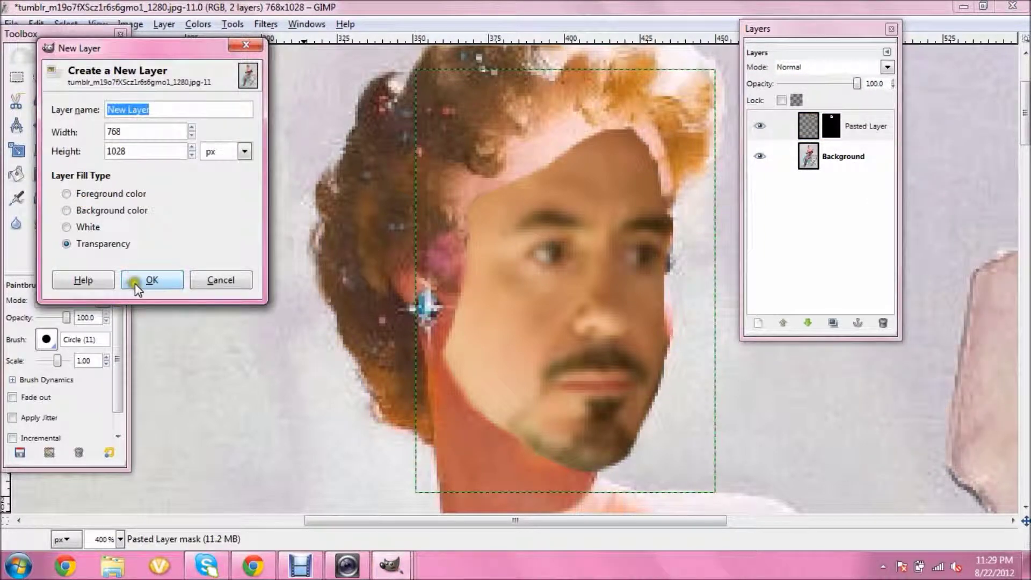
{"action": "left_click", "coordinate": [136, 282]}
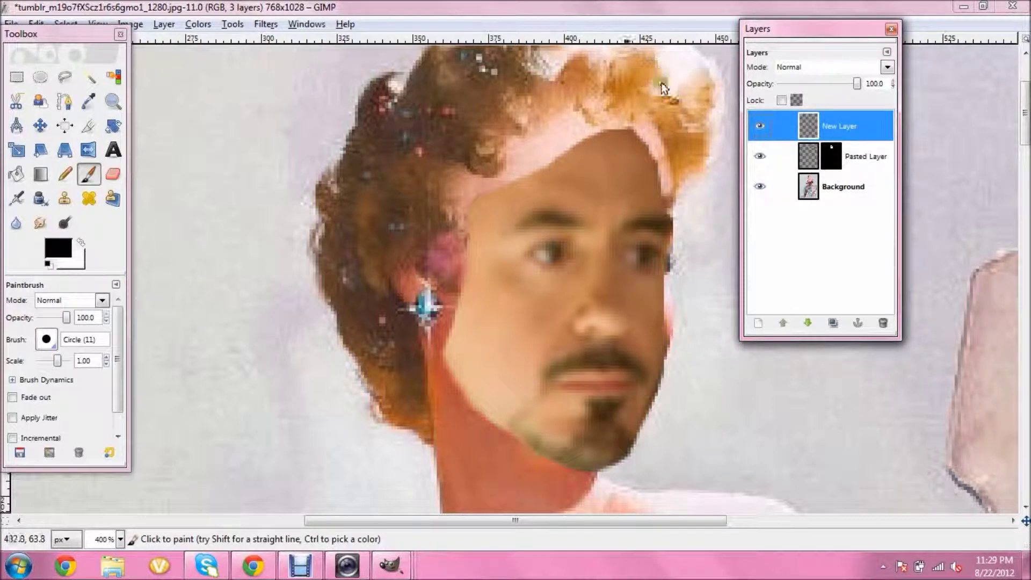
- Make a rectangular selection of about 77 × 114 pixels around the face, from the top of the forehead to the chin
{"action": "left_click", "coordinate": [16, 79]}
{"action": "left_click_drag", "start_coordinate": [443, 106], "coordinate": [674, 474]}
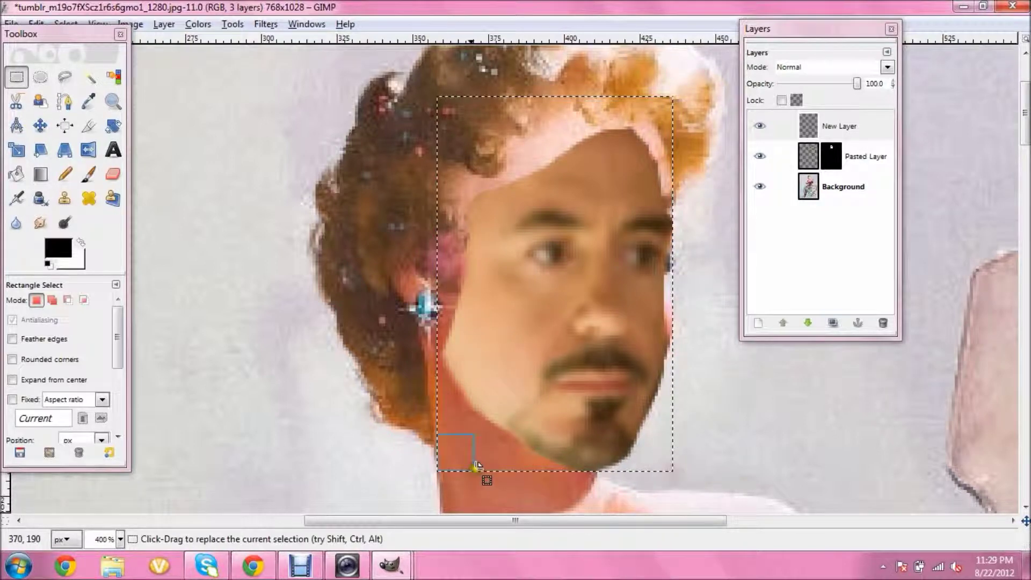
{"action": "left_click_drag", "start_coordinate": [459, 463], "coordinate": [460, 466]}
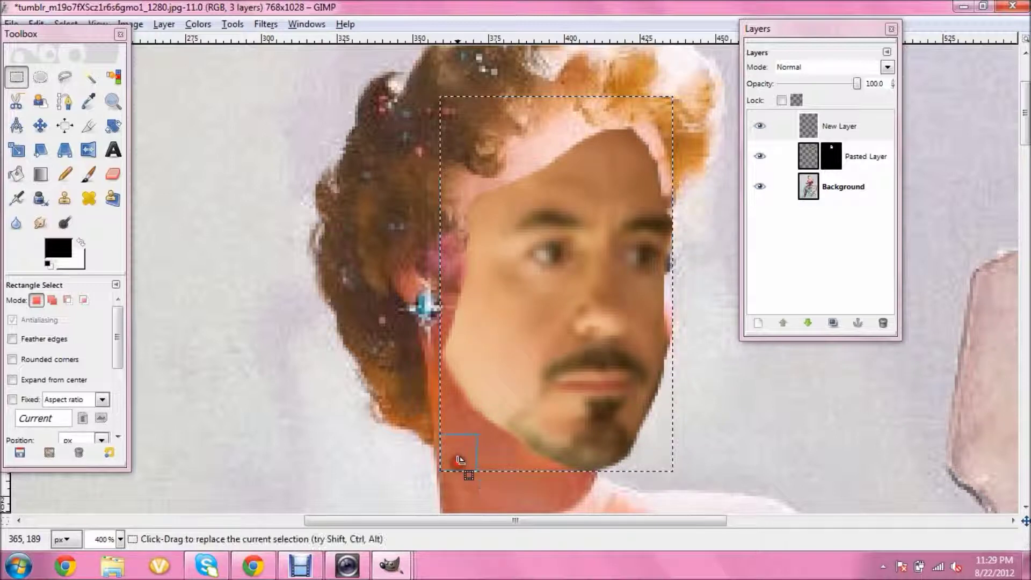
{"action": "left_click_drag", "start_coordinate": [458, 110], "coordinate": [467, 145]}
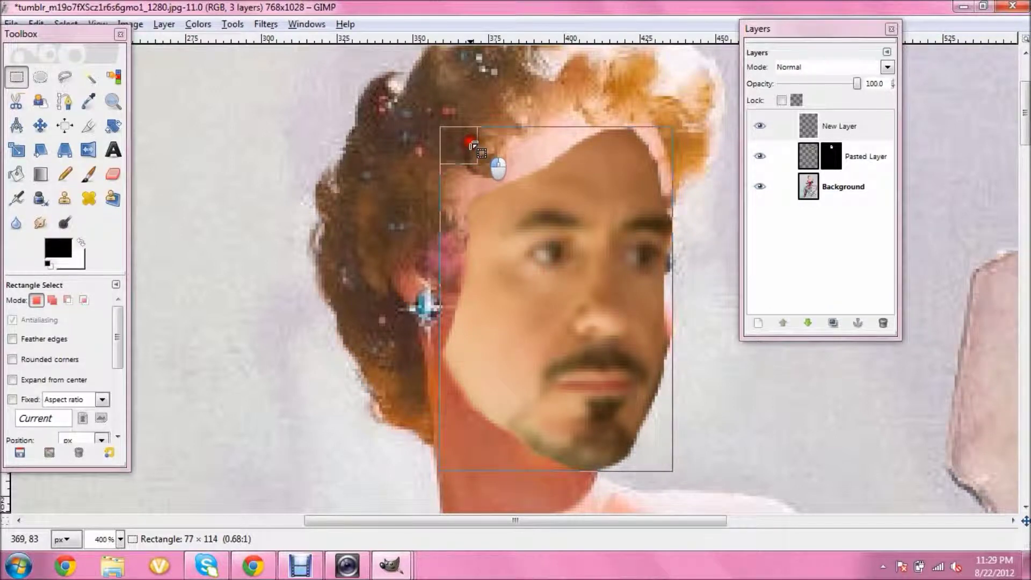
{"action": "left_click_drag", "start_coordinate": [471, 145], "coordinate": [473, 146]}
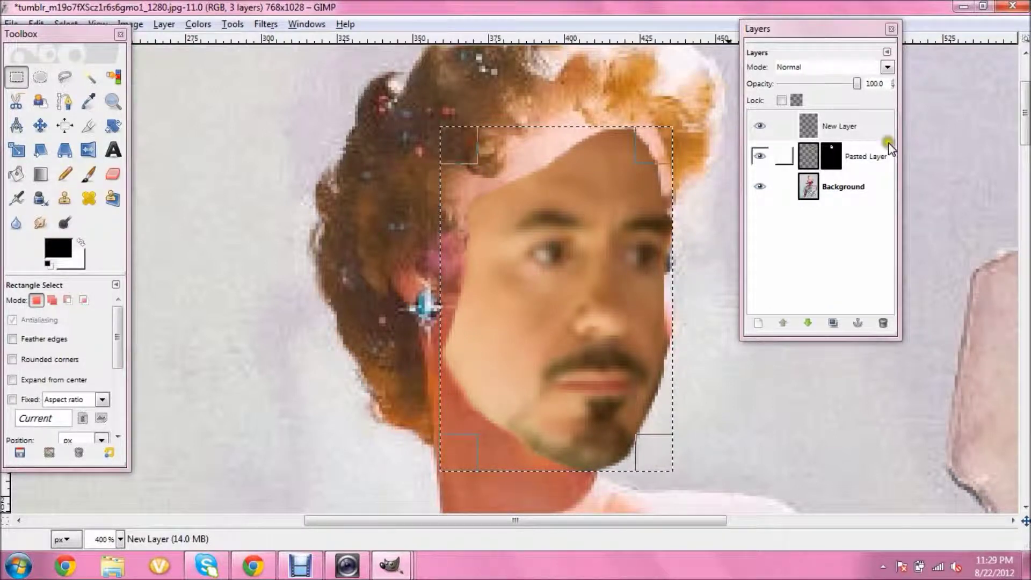
{"action": "left_click", "coordinate": [858, 84]}
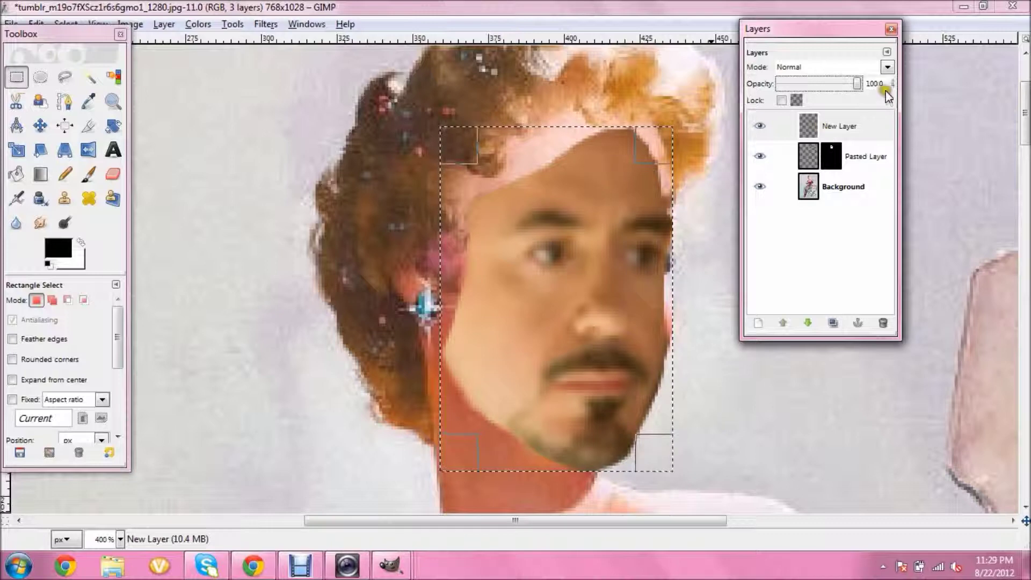
{"action": "left_click_drag", "start_coordinate": [856, 83], "coordinate": [771, 99]}
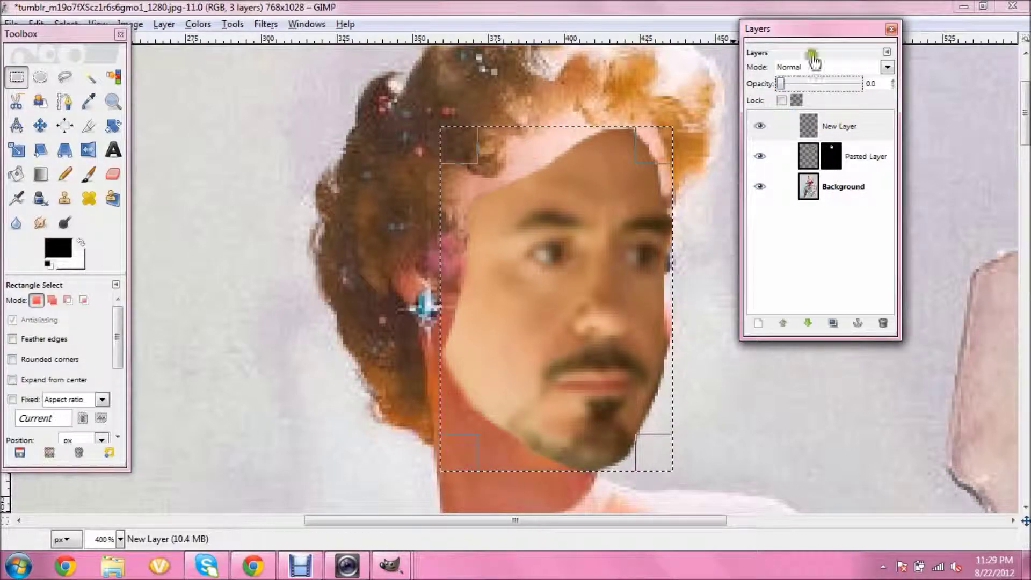
{"action": "left_click", "coordinate": [779, 85]}
{"action": "left_click_drag", "start_coordinate": [780, 84], "coordinate": [897, 122]}
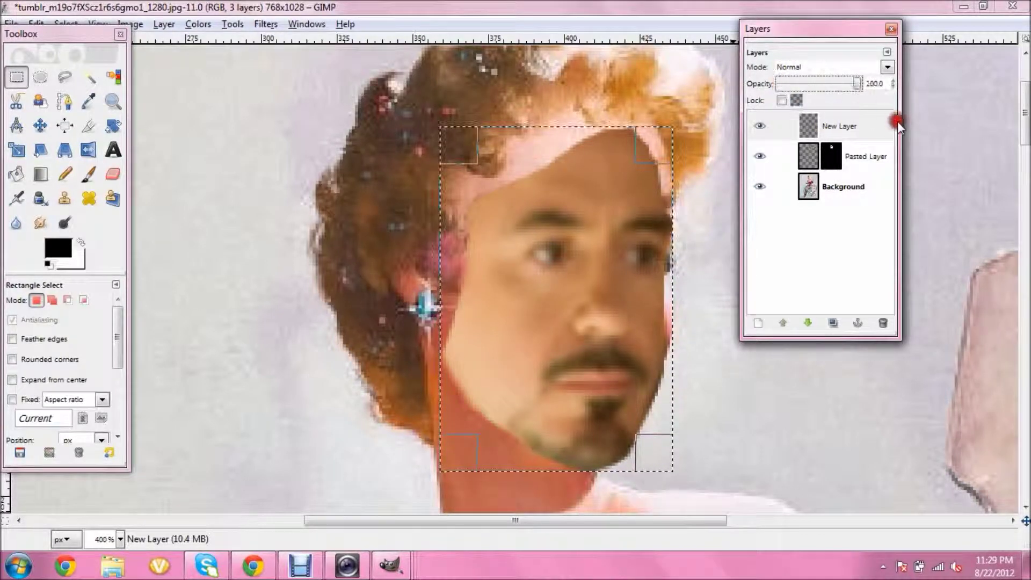
- Set the pasted face layer's opacity to 0 to reveal the woman's original face
{"action": "left_click", "coordinate": [856, 159]}
{"action": "left_click", "coordinate": [859, 81]}
{"action": "left_click_drag", "start_coordinate": [858, 84], "coordinate": [742, 87]}
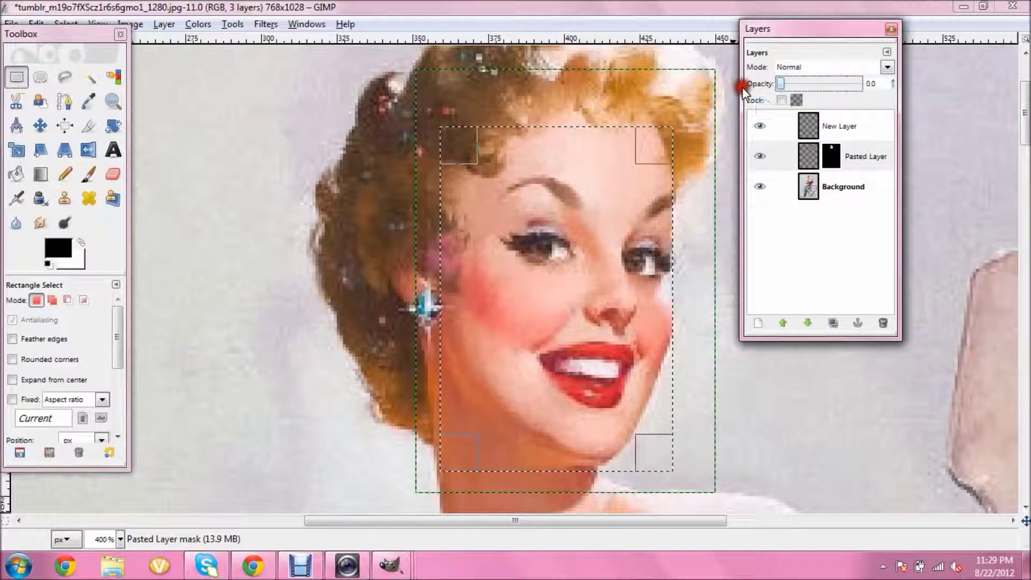
- Set the foreground color to the woman's skin tone f4c8bf, sampled from her forehead in the painting
{"action": "left_click", "coordinate": [61, 249]}
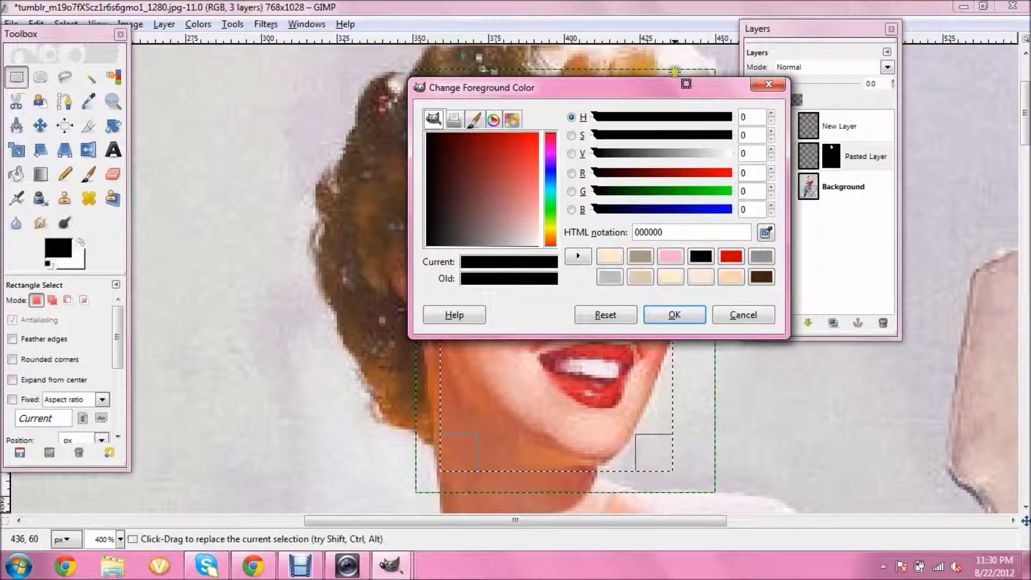
{"action": "left_click_drag", "start_coordinate": [667, 87], "coordinate": [270, 19]}
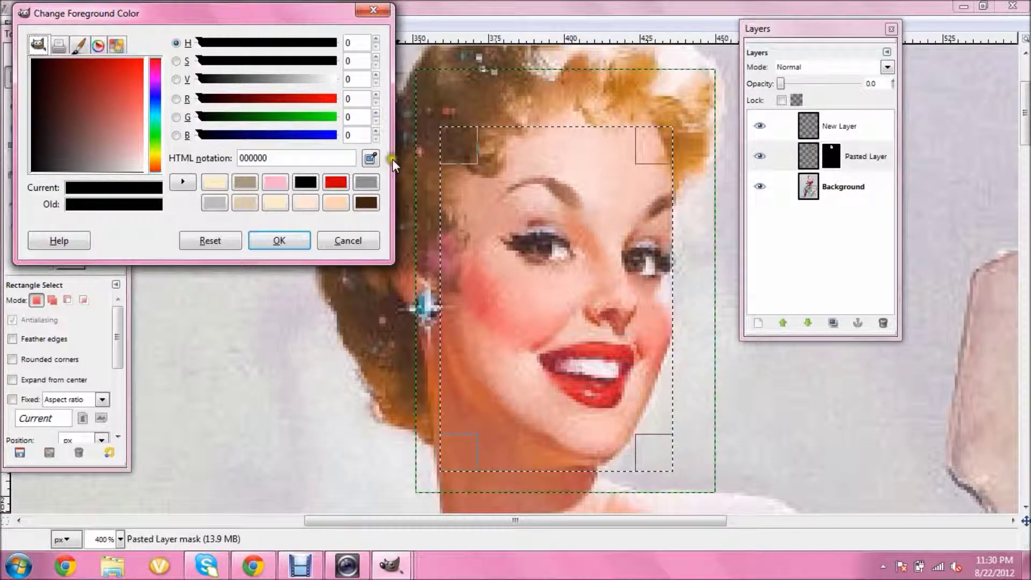
{"action": "left_click", "coordinate": [371, 159]}
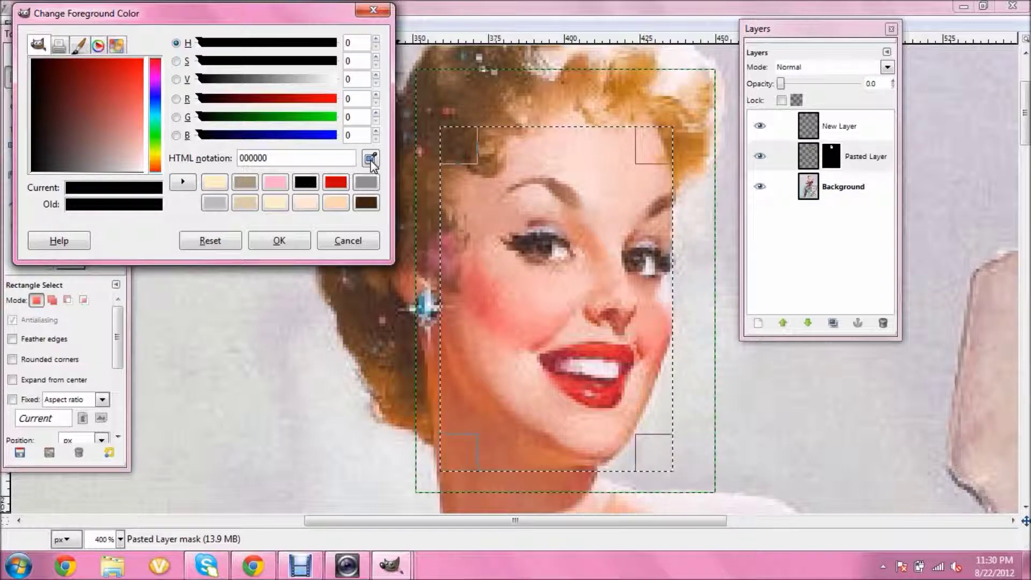
{"action": "left_click", "coordinate": [662, 137]}
{"action": "left_click", "coordinate": [371, 159]}
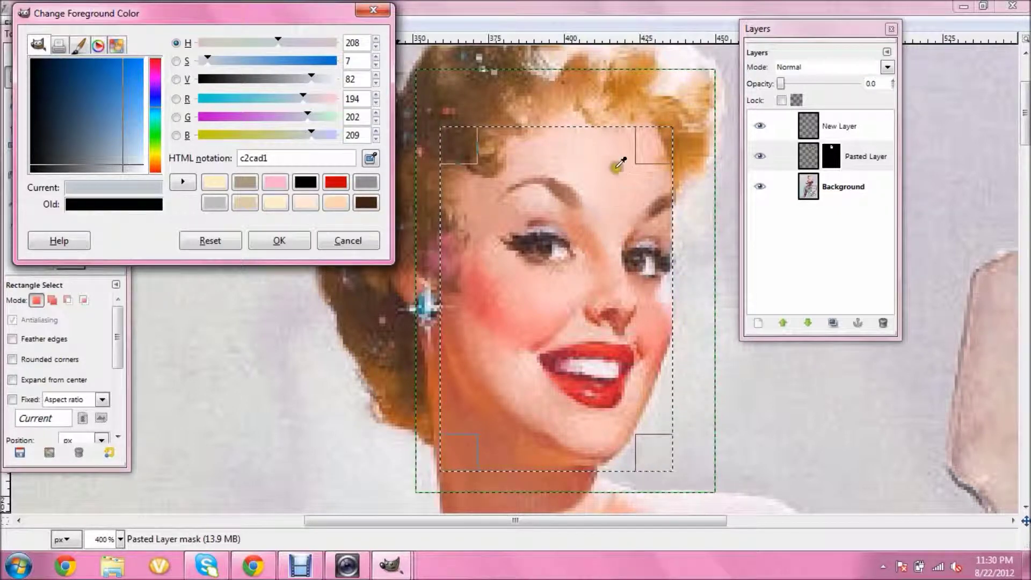
{"action": "left_click", "coordinate": [618, 195]}
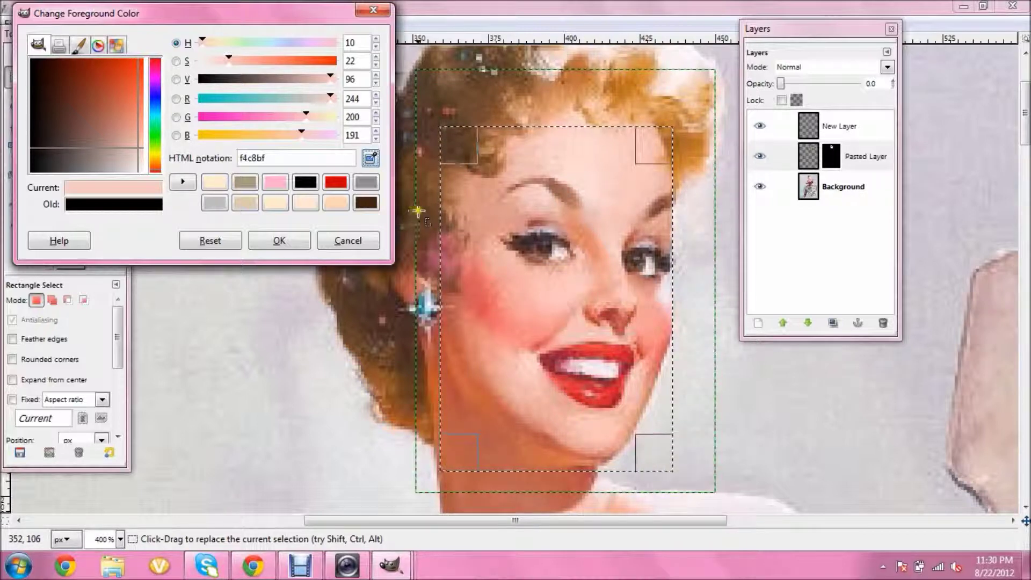
{"action": "left_click", "coordinate": [287, 241]}
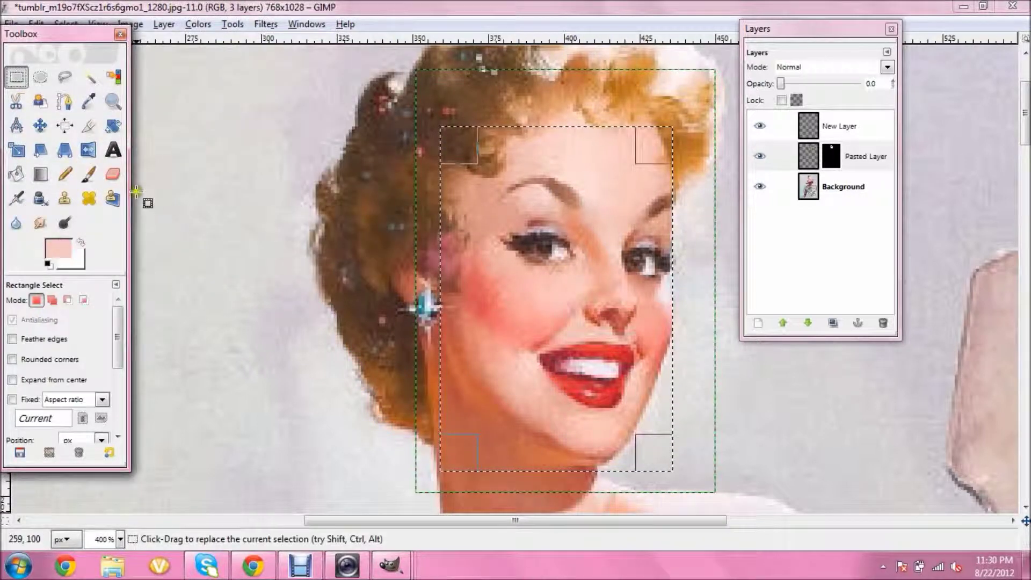
- Restore the pasted face layer's opacity to 100 and fill the selection on the new layer with the foreground color
{"action": "left_click_drag", "start_coordinate": [781, 84], "coordinate": [859, 85]}
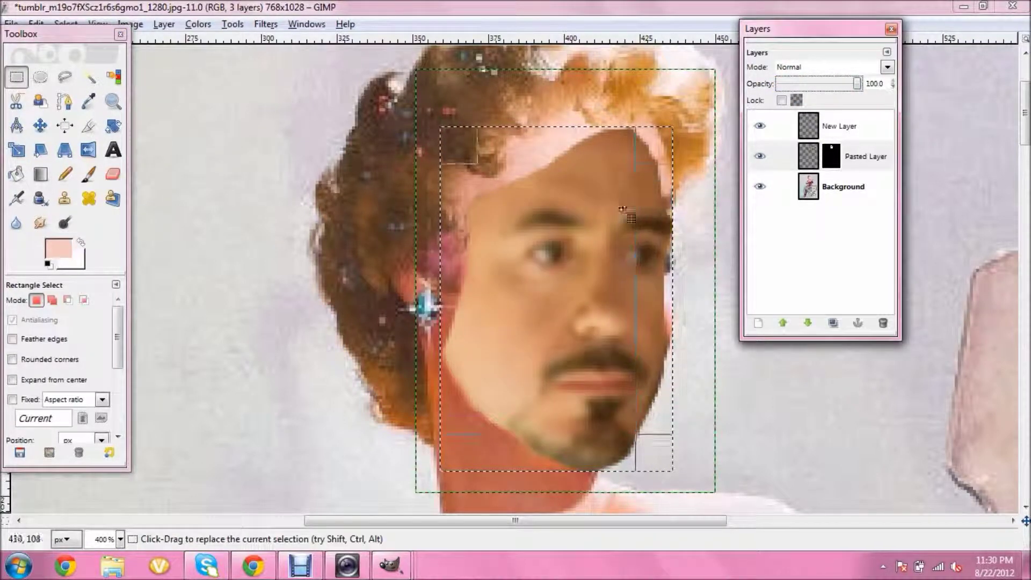
{"action": "right_click", "coordinate": [548, 218]}
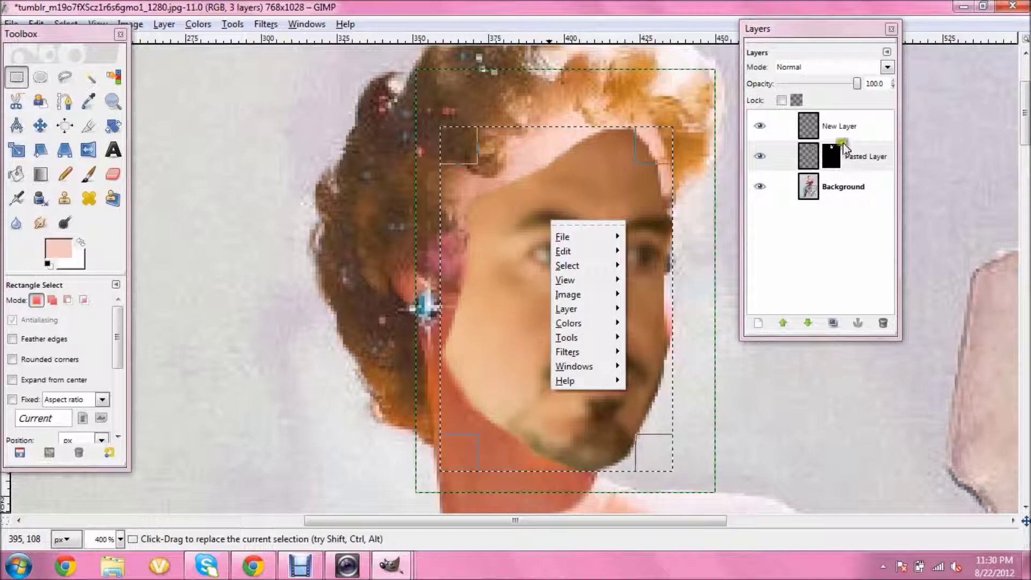
{"action": "left_click", "coordinate": [840, 132]}
{"action": "double_click", "coordinate": [835, 126]}
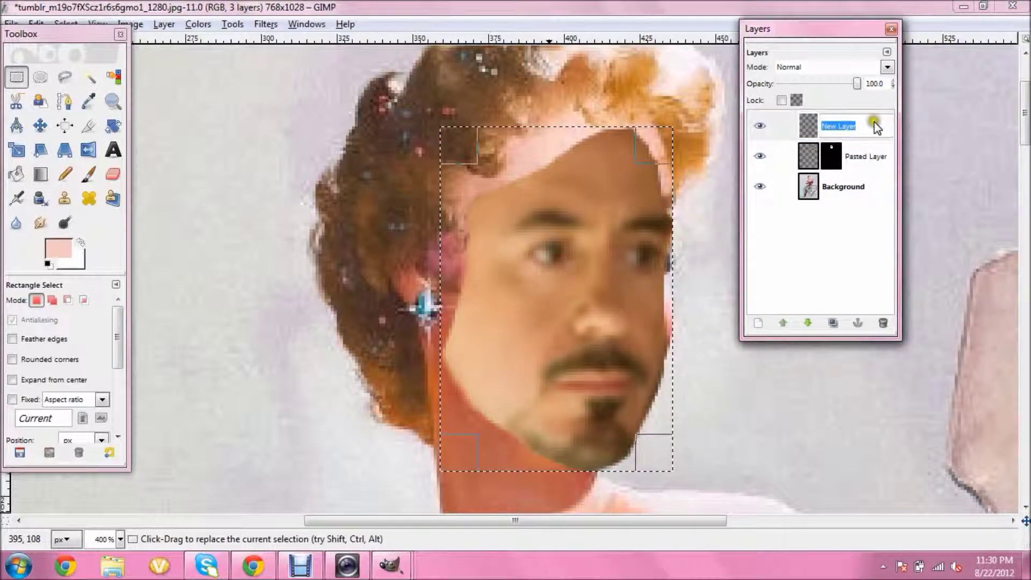
{"action": "left_click", "coordinate": [880, 156]}
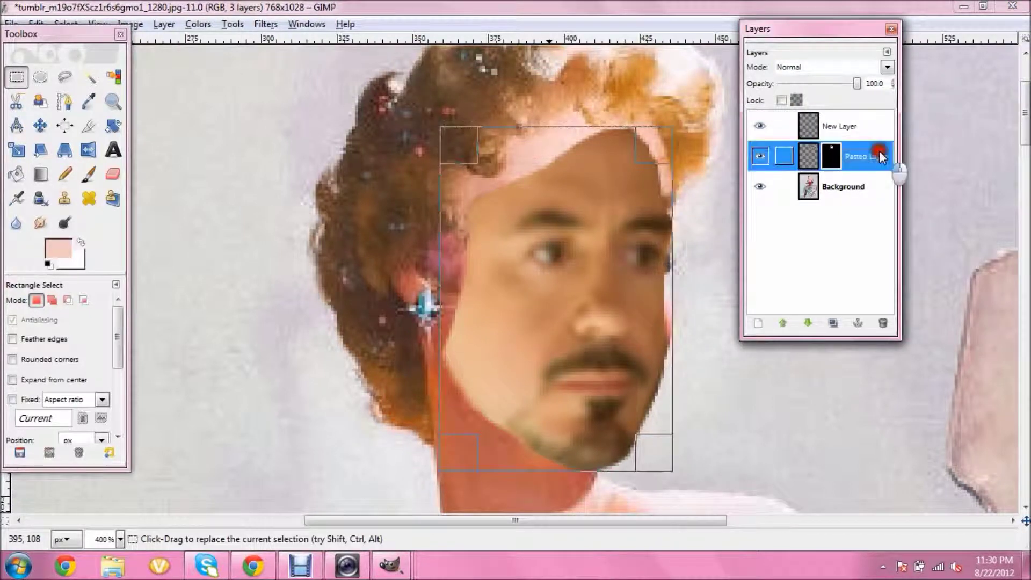
{"action": "left_click", "coordinate": [875, 129]}
{"action": "right_click", "coordinate": [584, 268]}
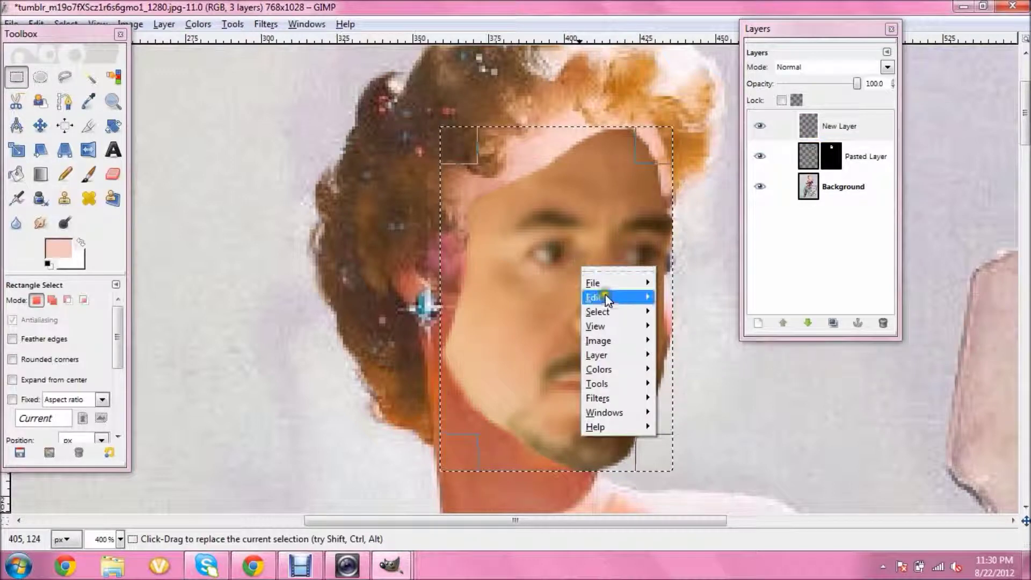
{"action": "mouse_move", "coordinate": [605, 296]}
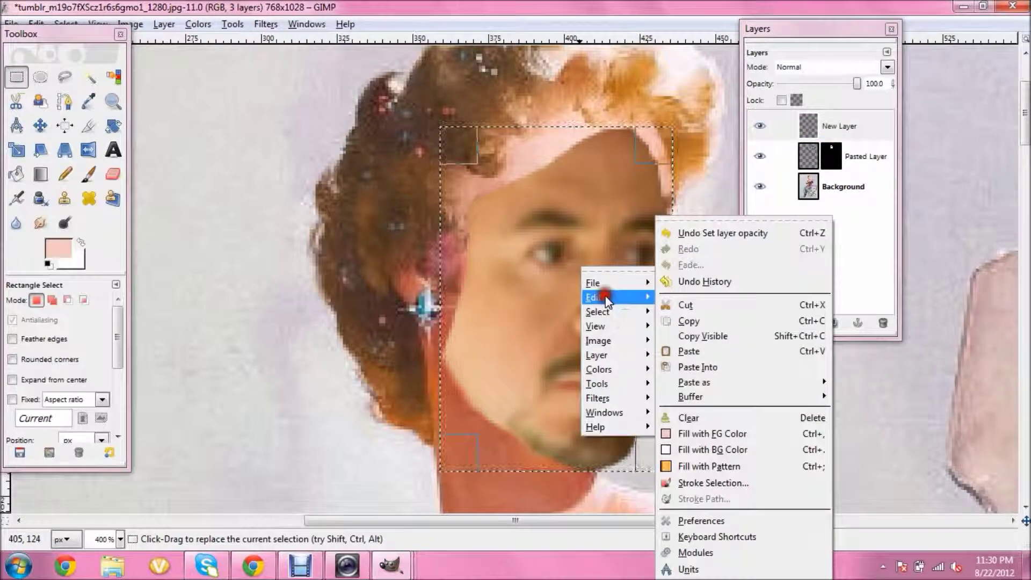
{"action": "left_click", "coordinate": [729, 433]}
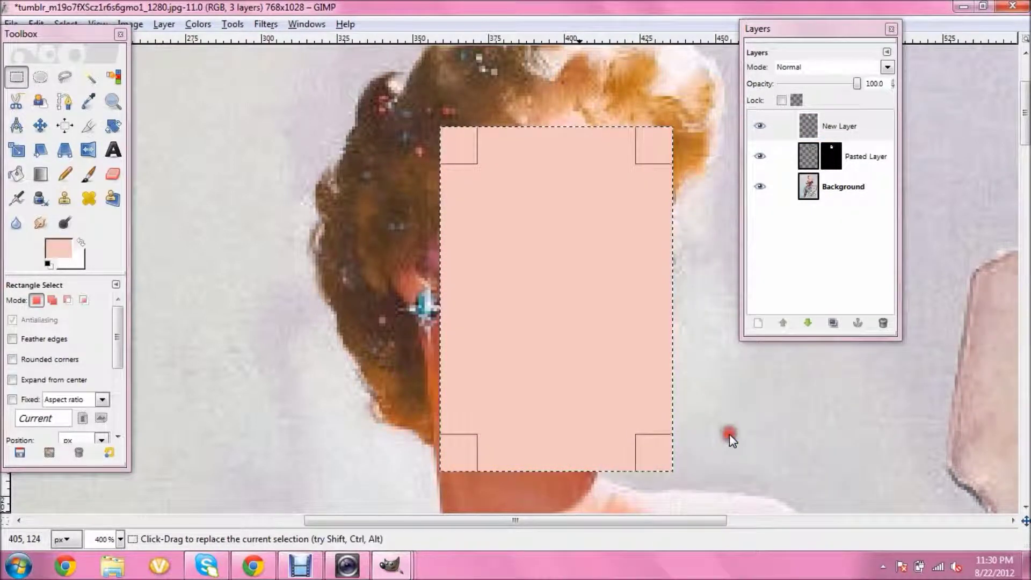
- Set the skin-colored layer's blend mode to Overlay, trying Divide for comparison
{"action": "left_click", "coordinate": [851, 66]}
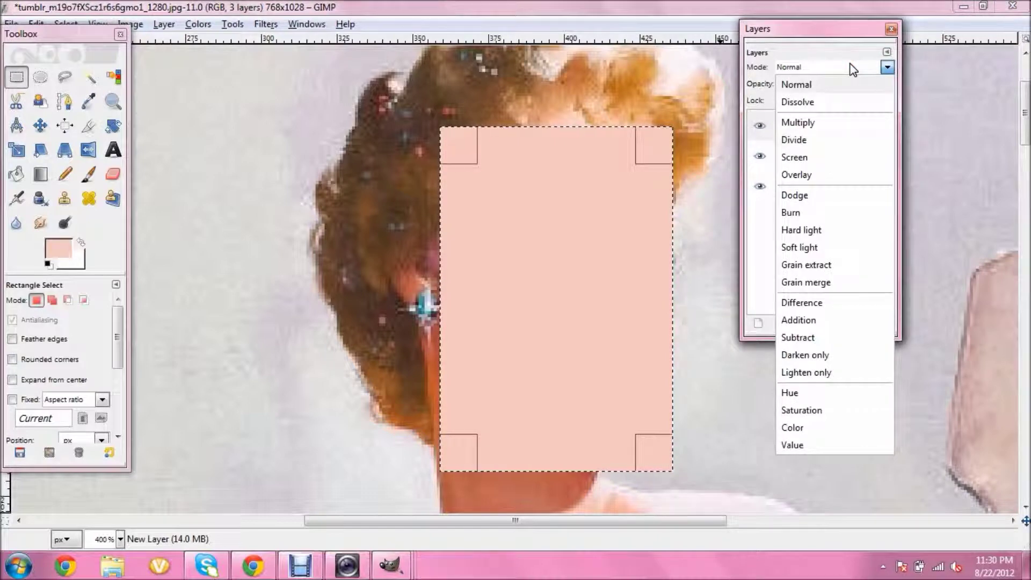
{"action": "left_click", "coordinate": [845, 173]}
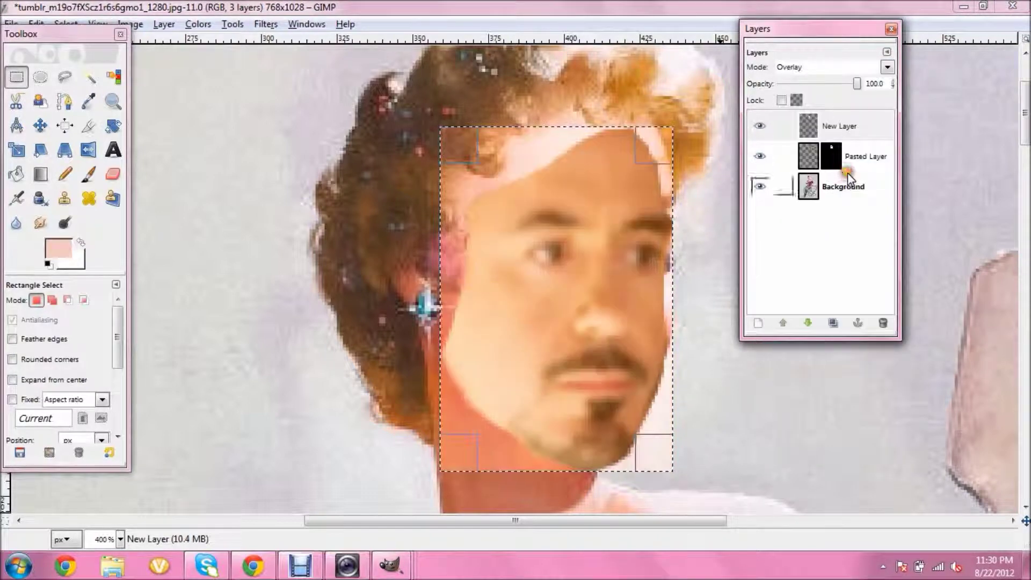
{"action": "left_click", "coordinate": [833, 66]}
{"action": "left_click", "coordinate": [826, 149]}
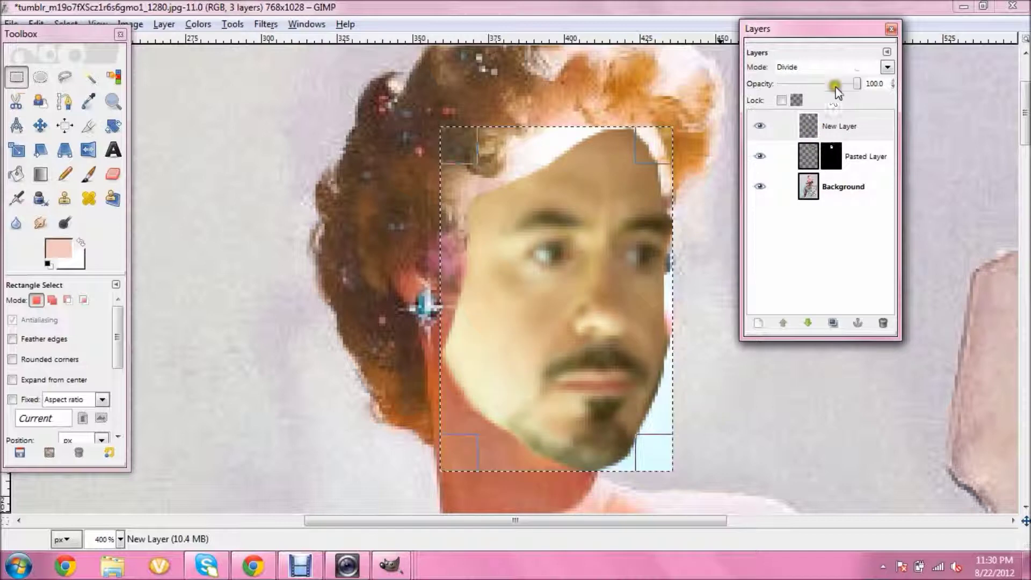
{"action": "left_click", "coordinate": [829, 67]}
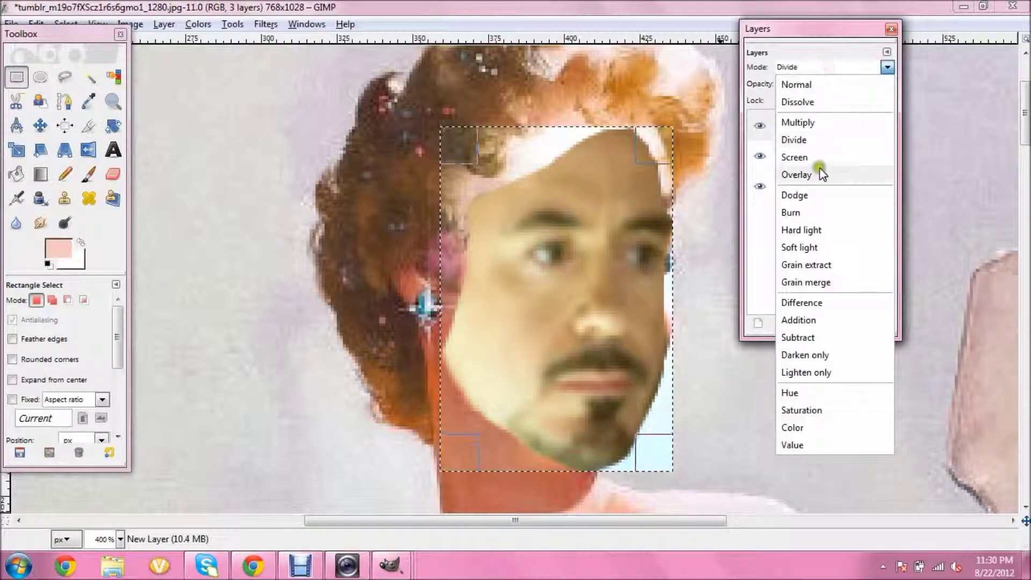
{"action": "left_click", "coordinate": [798, 169]}
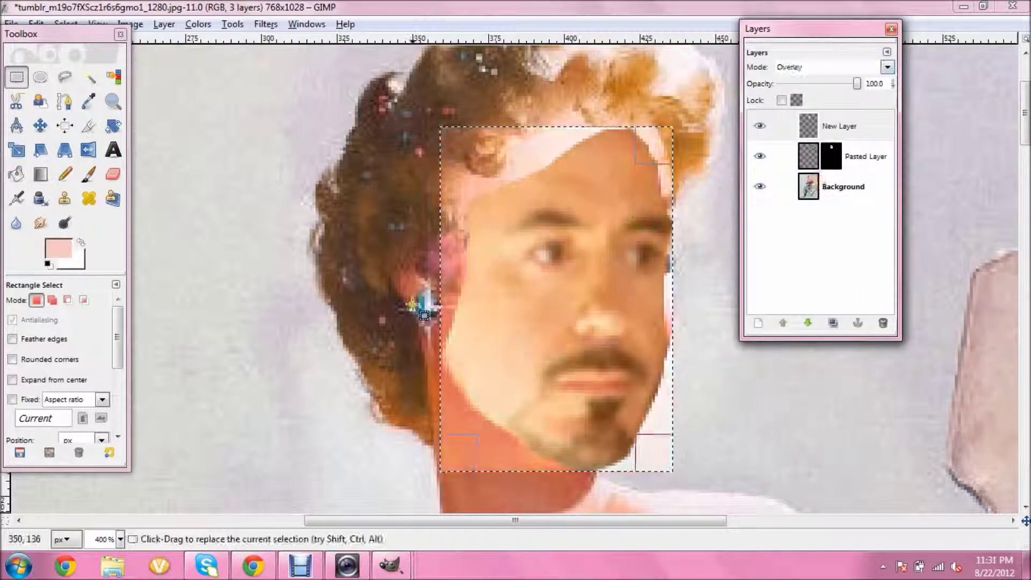
- Erase the overlay color outside the pasted face along the hairline, neck, chin and far cheek with a Circle Fuzzy eraser brush
{"action": "left_click", "coordinate": [113, 173]}
{"action": "left_click", "coordinate": [54, 335]}
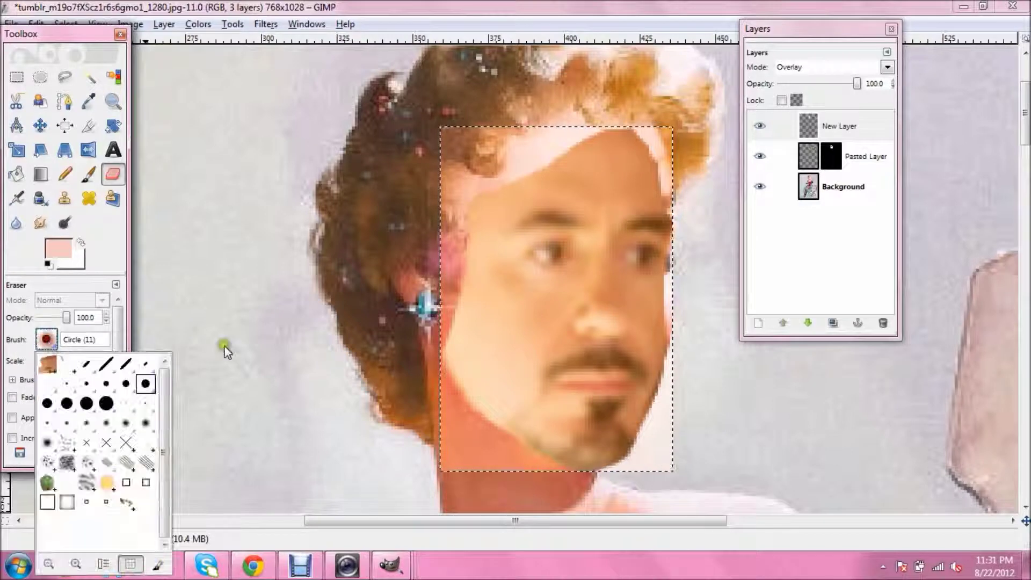
{"action": "left_click", "coordinate": [149, 417]}
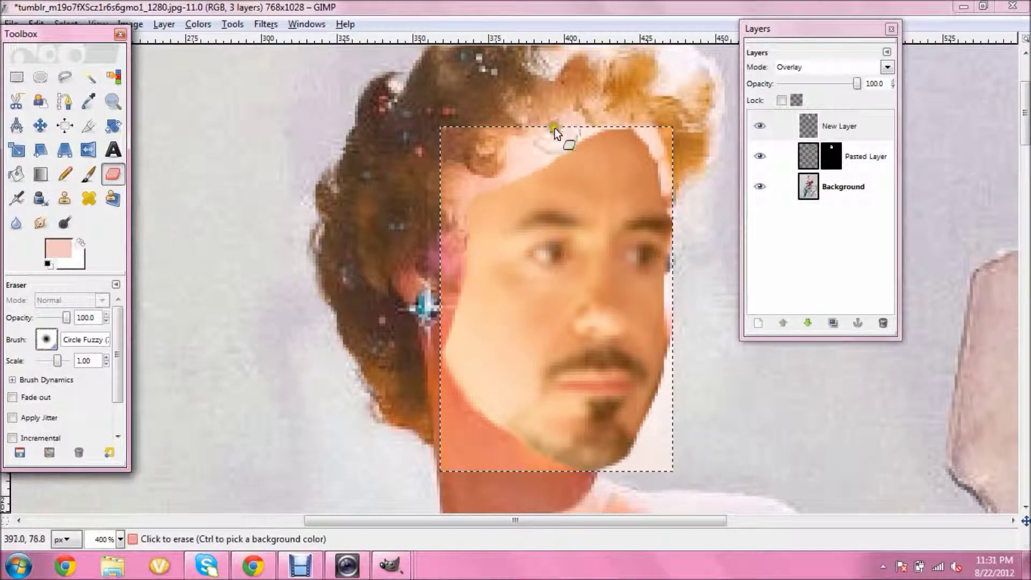
{"action": "left_click", "coordinate": [574, 133]}
{"action": "mouse_move", "coordinate": [573, 127]}
{"action": "left_mouse_down"}
{"action": "mouse_move", "coordinate": [500, 166]}
{"action": "mouse_move", "coordinate": [549, 111]}
{"action": "mouse_move", "coordinate": [421, 154]}
{"action": "mouse_move", "coordinate": [474, 143]}
{"action": "mouse_move", "coordinate": [449, 139]}
{"action": "mouse_move", "coordinate": [459, 137]}
{"action": "mouse_move", "coordinate": [452, 209]}
{"action": "mouse_move", "coordinate": [499, 178]}
{"action": "mouse_move", "coordinate": [461, 187]}
{"action": "mouse_move", "coordinate": [445, 227]}
{"action": "mouse_move", "coordinate": [445, 269]}
{"action": "mouse_move", "coordinate": [455, 245]}
{"action": "mouse_move", "coordinate": [436, 317]}
{"action": "mouse_move", "coordinate": [442, 308]}
{"action": "mouse_move", "coordinate": [439, 448]}
{"action": "left_mouse_up"}
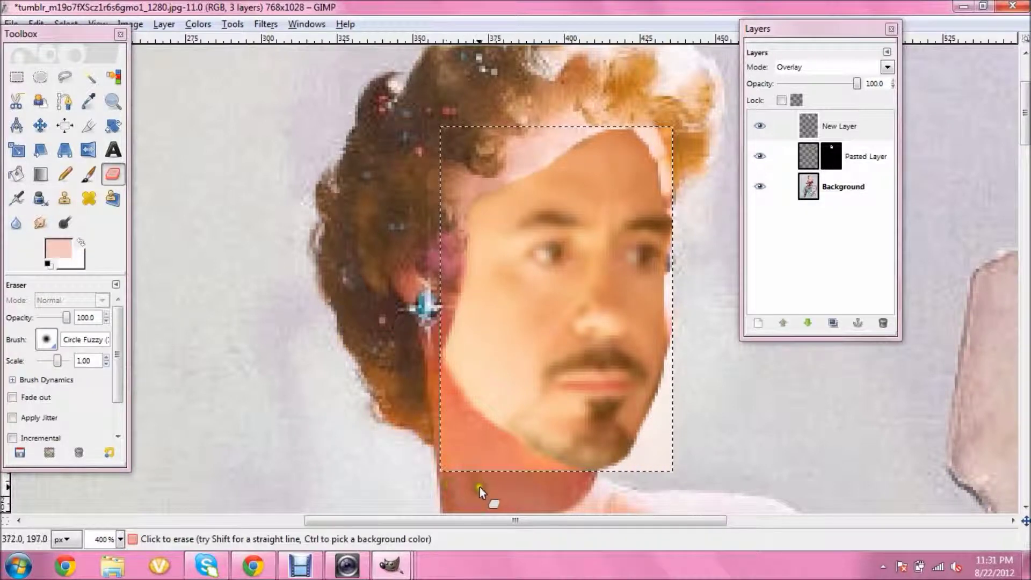
{"action": "mouse_move", "coordinate": [465, 477]}
{"action": "left_mouse_down"}
{"action": "mouse_move", "coordinate": [422, 444]}
{"action": "mouse_move", "coordinate": [476, 472]}
{"action": "mouse_move", "coordinate": [461, 444]}
{"action": "mouse_move", "coordinate": [444, 440]}
{"action": "mouse_move", "coordinate": [540, 473]}
{"action": "mouse_move", "coordinate": [453, 410]}
{"action": "left_mouse_up"}
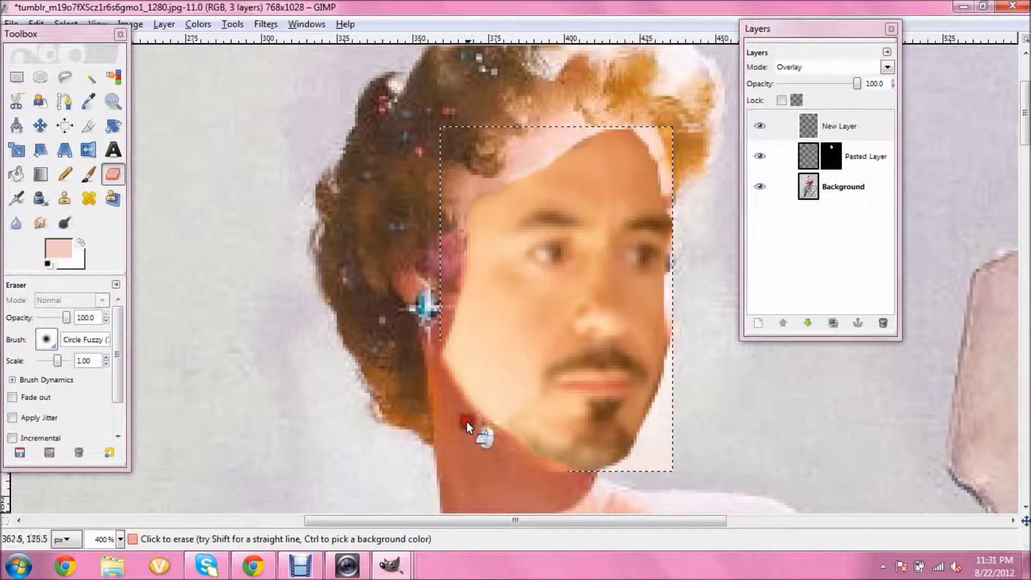
{"action": "mouse_move", "coordinate": [508, 462]}
{"action": "left_mouse_down"}
{"action": "mouse_move", "coordinate": [561, 474]}
{"action": "mouse_move", "coordinate": [663, 462]}
{"action": "mouse_move", "coordinate": [628, 487]}
{"action": "mouse_move", "coordinate": [675, 448]}
{"action": "mouse_move", "coordinate": [632, 476]}
{"action": "mouse_move", "coordinate": [605, 473]}
{"action": "mouse_move", "coordinate": [647, 455]}
{"action": "mouse_move", "coordinate": [663, 426]}
{"action": "mouse_move", "coordinate": [658, 438]}
{"action": "mouse_move", "coordinate": [681, 367]}
{"action": "mouse_move", "coordinate": [656, 128]}
{"action": "left_mouse_up"}
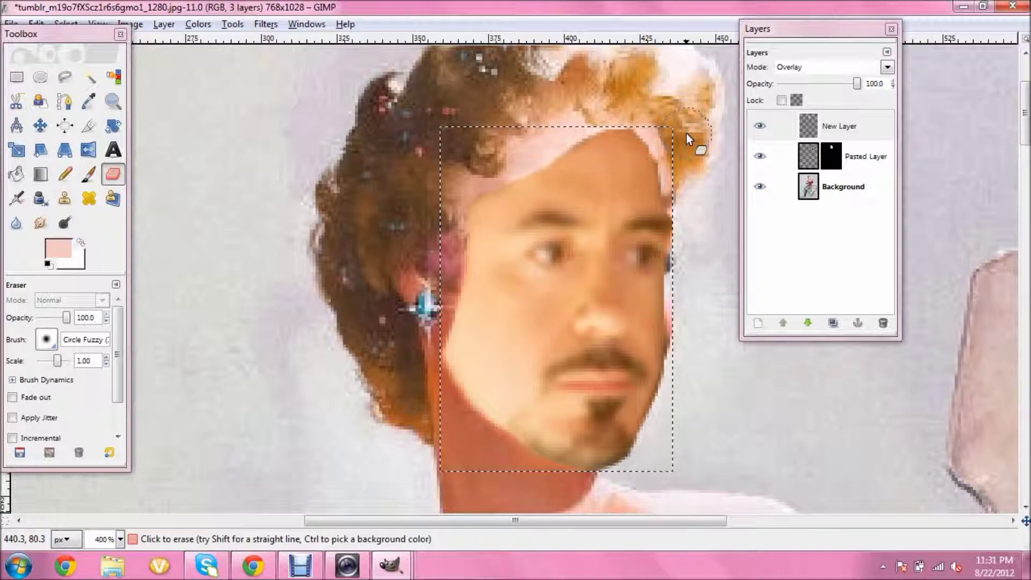
- Add another new layer on top and fill the face selection with the foreground skin color
{"action": "right_click", "coordinate": [849, 126]}
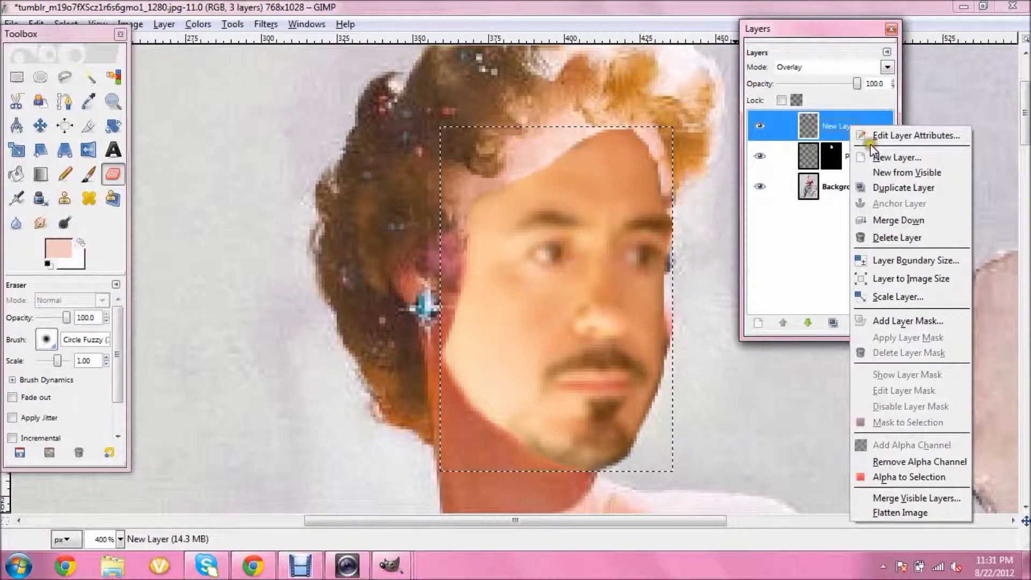
{"action": "left_click", "coordinate": [886, 157]}
{"action": "left_click", "coordinate": [192, 319]}
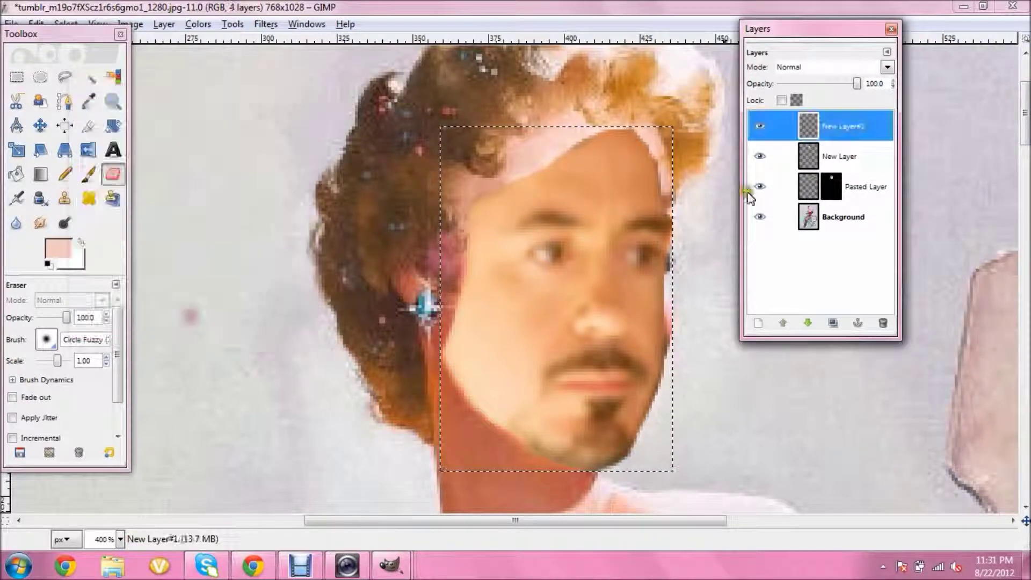
{"action": "right_click", "coordinate": [609, 224]}
{"action": "mouse_move", "coordinate": [646, 257]}
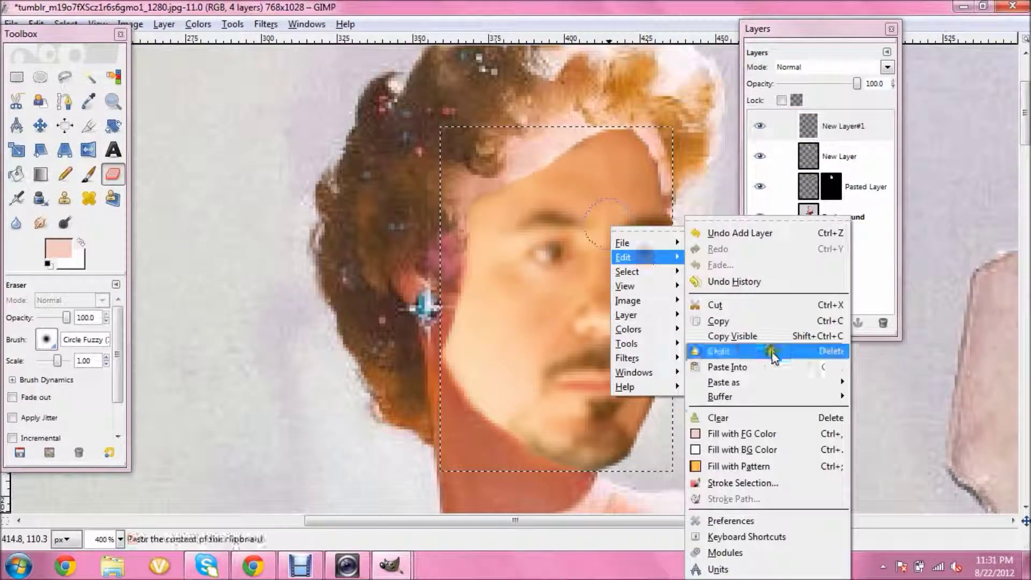
{"action": "left_click", "coordinate": [790, 433]}
- Try the Saturation, Color, Dodge and Screen blend modes on the second skin-colored layer
{"action": "left_click", "coordinate": [887, 67]}
{"action": "left_click", "coordinate": [800, 392]}
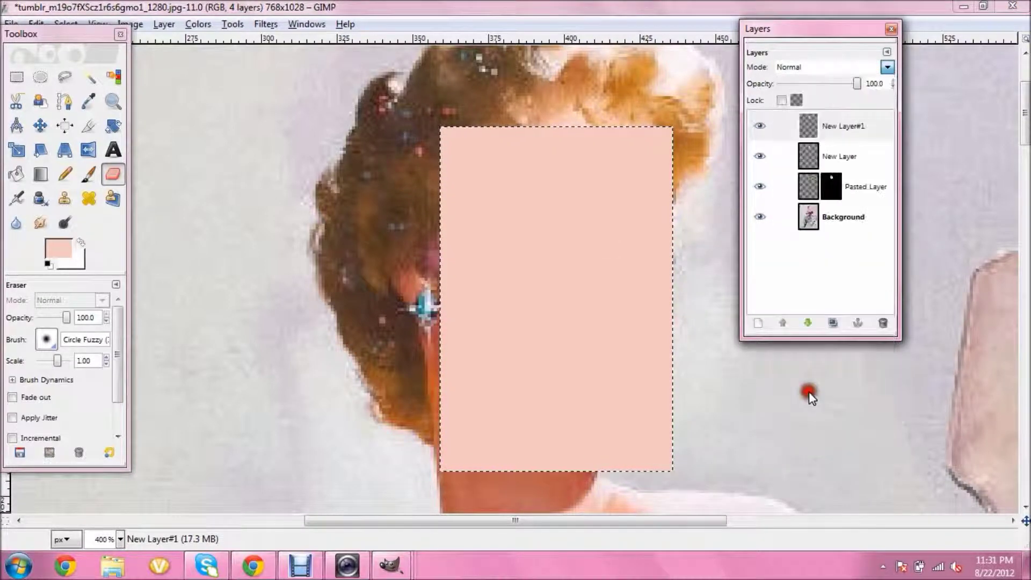
{"action": "left_click", "coordinate": [861, 67]}
{"action": "left_click", "coordinate": [826, 413]}
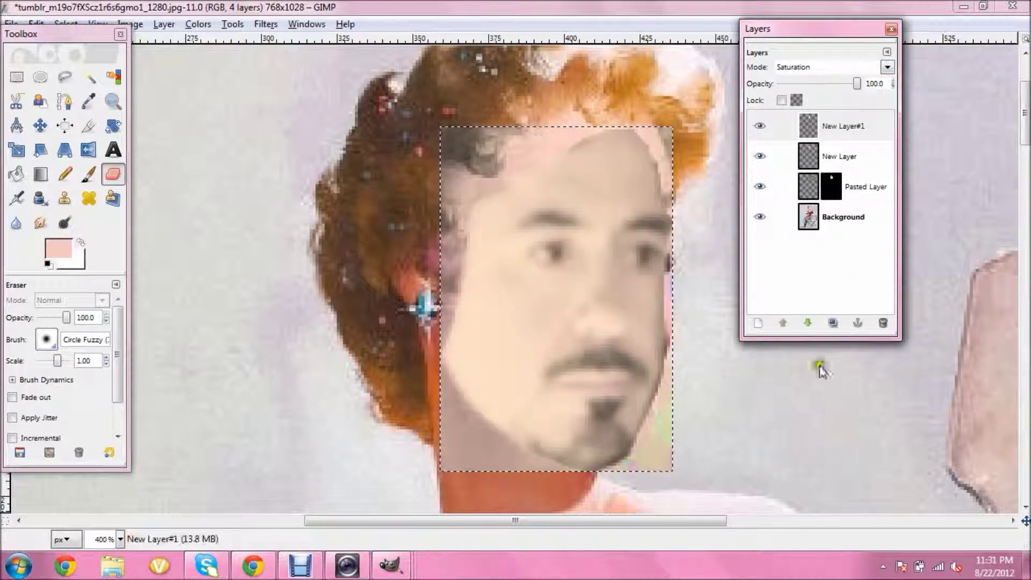
{"action": "left_click", "coordinate": [843, 67]}
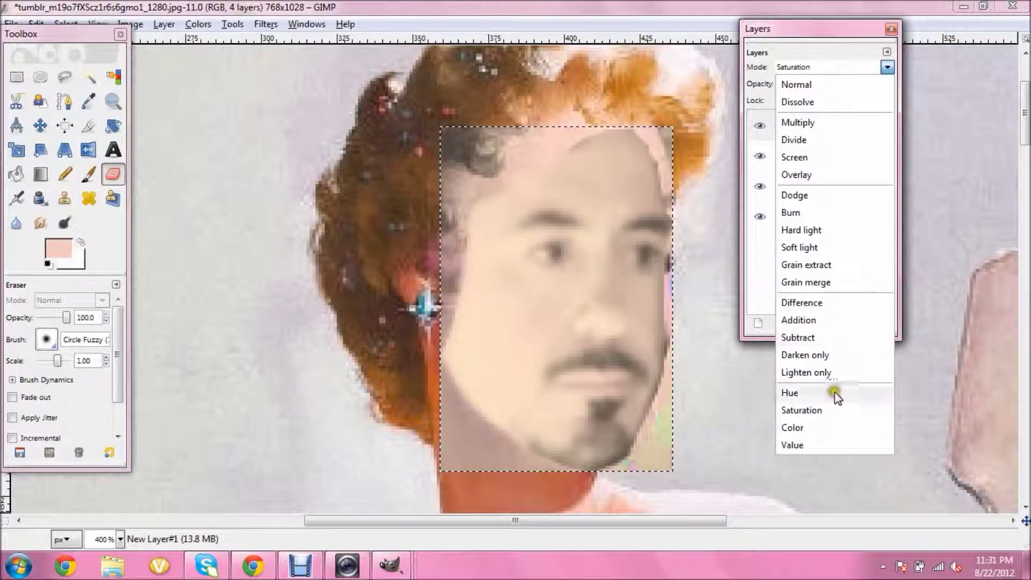
{"action": "left_click", "coordinate": [834, 428]}
{"action": "left_click", "coordinate": [849, 67]}
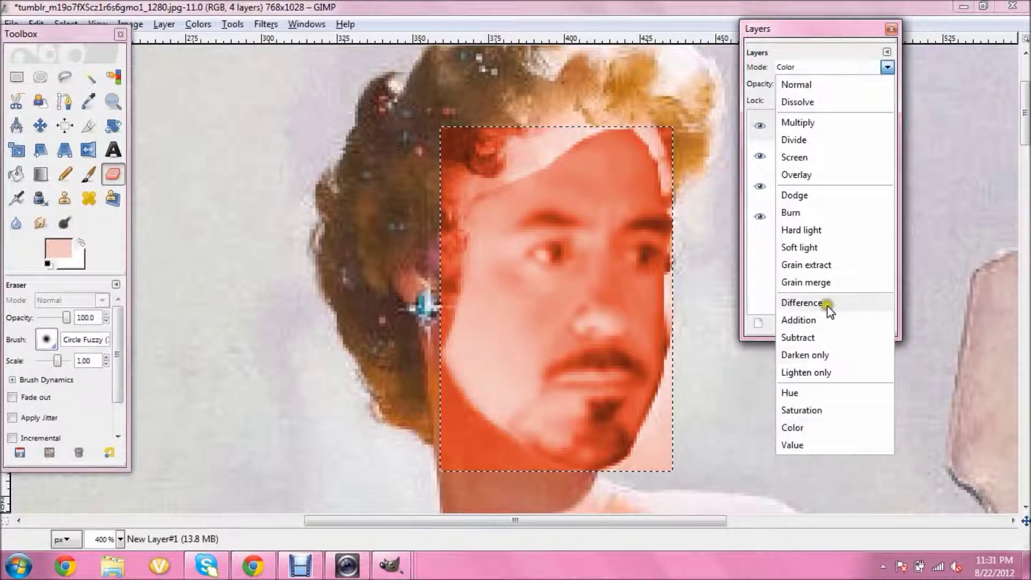
{"action": "left_click", "coordinate": [810, 195]}
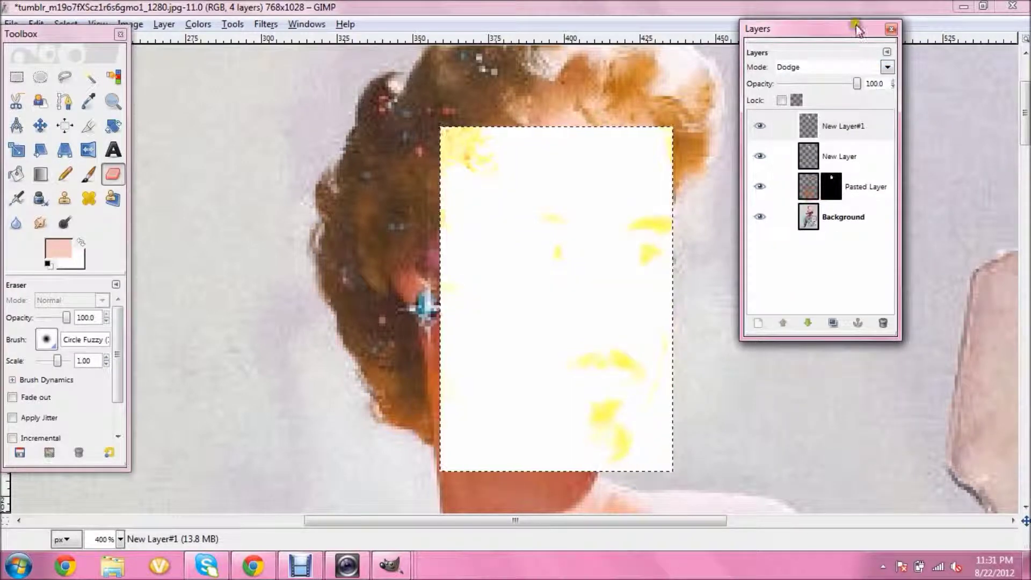
{"action": "left_click", "coordinate": [847, 67]}
{"action": "left_click", "coordinate": [817, 161]}
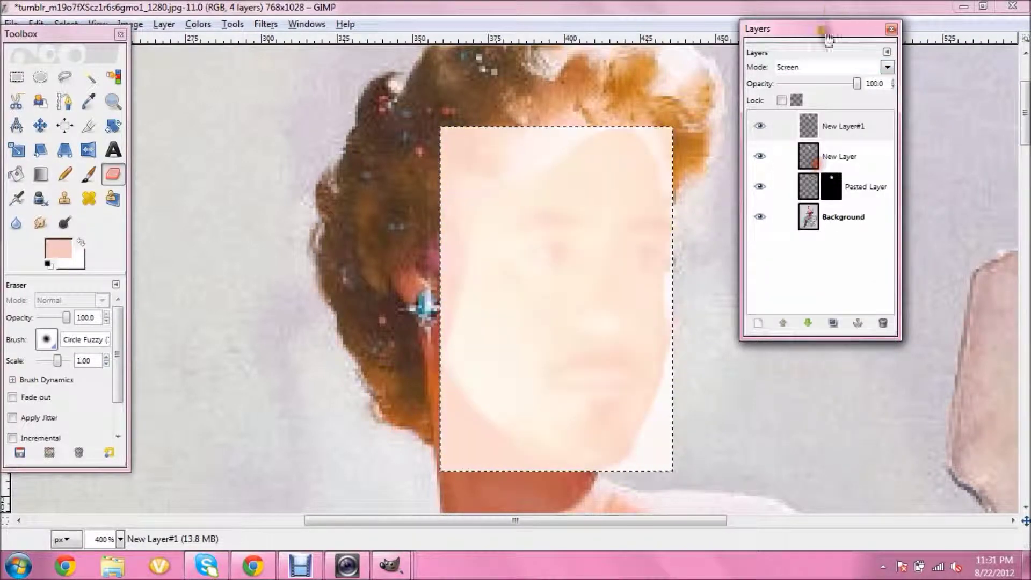
- Set the second skin-colored layer's blend mode to Overlay
{"action": "left_click", "coordinate": [816, 68]}
{"action": "left_click", "coordinate": [817, 157]}
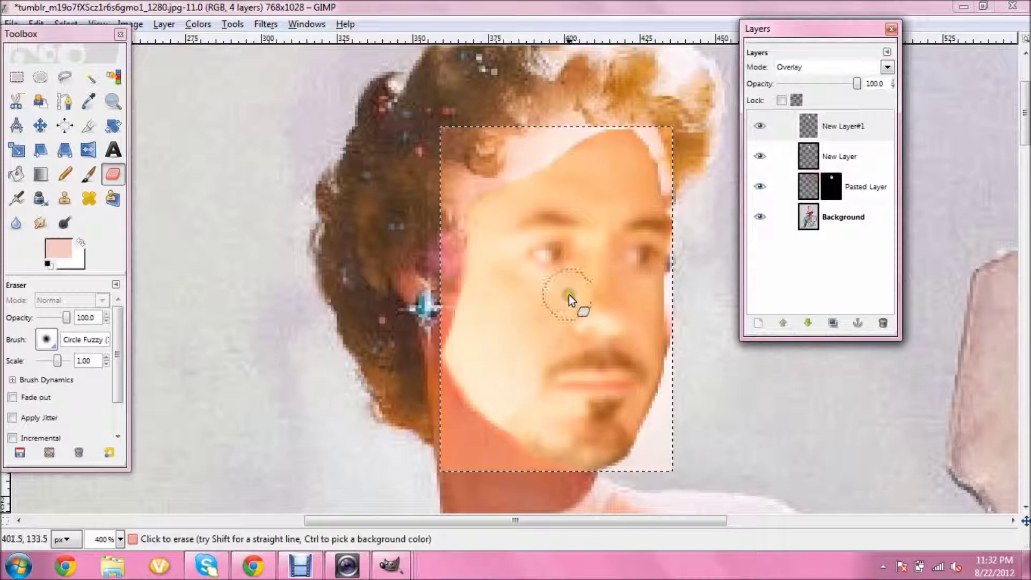
- Erase the second Overlay layer's color outside the pasted face along the neck, chin, far cheek, hairline and ear
{"action": "left_click", "coordinate": [480, 436]}
{"action": "left_click_drag", "start_coordinate": [479, 435], "coordinate": [478, 458]}
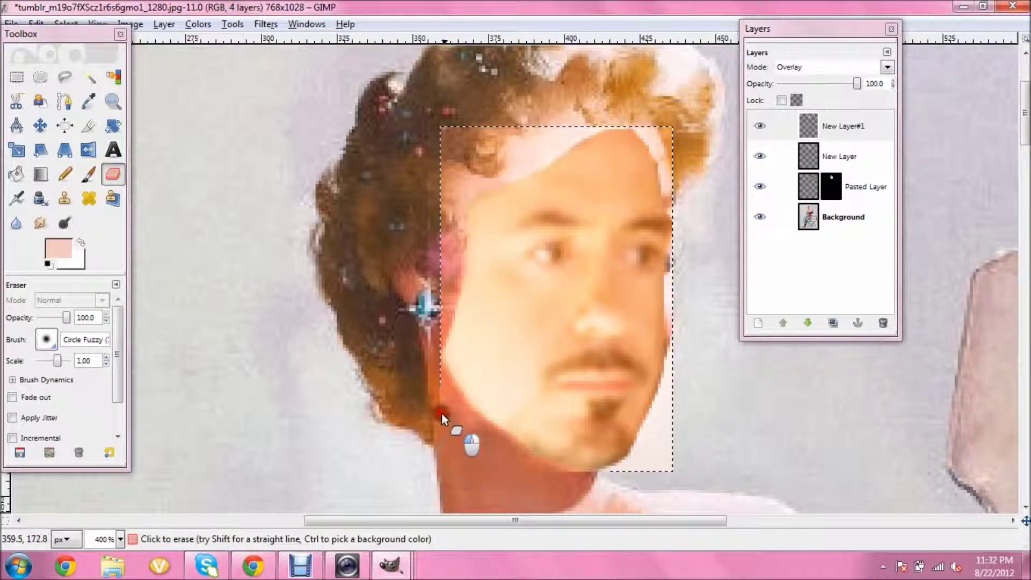
{"action": "mouse_move", "coordinate": [446, 395]}
{"action": "left_mouse_down"}
{"action": "mouse_move", "coordinate": [439, 370]}
{"action": "mouse_move", "coordinate": [661, 489]}
{"action": "mouse_move", "coordinate": [676, 465]}
{"action": "mouse_move", "coordinate": [655, 471]}
{"action": "left_mouse_up"}
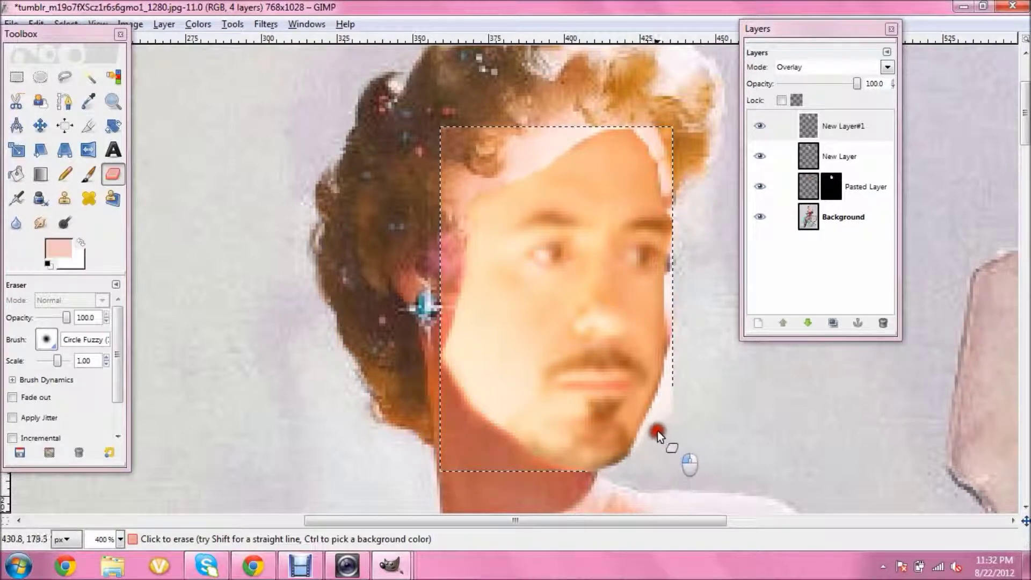
{"action": "mouse_move", "coordinate": [671, 376]}
{"action": "left_mouse_down"}
{"action": "mouse_move", "coordinate": [673, 198]}
{"action": "mouse_move", "coordinate": [649, 123]}
{"action": "mouse_move", "coordinate": [677, 141]}
{"action": "mouse_move", "coordinate": [622, 123]}
{"action": "mouse_move", "coordinate": [558, 138]}
{"action": "mouse_move", "coordinate": [604, 101]}
{"action": "mouse_move", "coordinate": [527, 108]}
{"action": "left_mouse_up"}
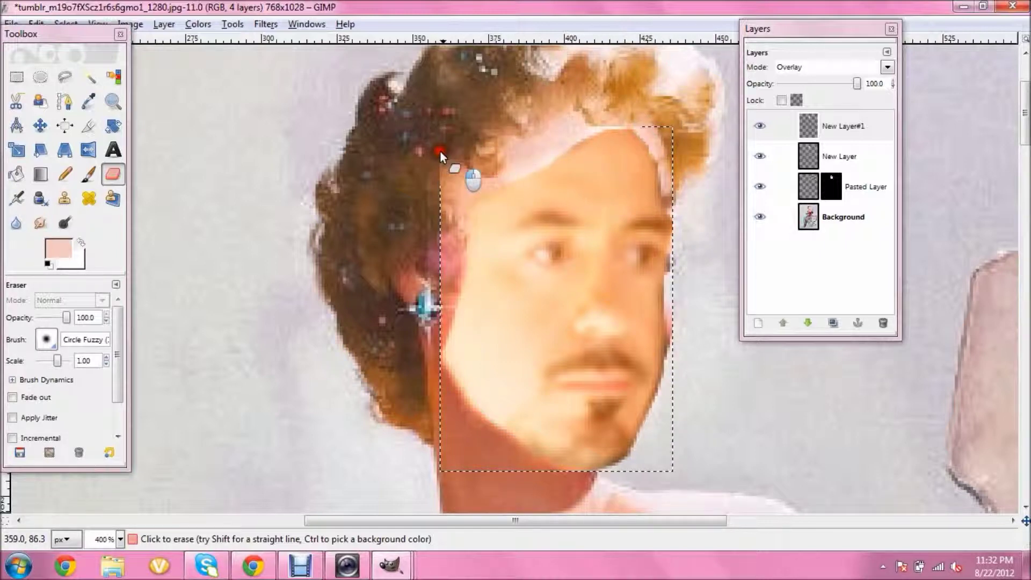
{"action": "mouse_move", "coordinate": [416, 176]}
{"action": "left_mouse_down"}
{"action": "mouse_move", "coordinate": [406, 214]}
{"action": "mouse_move", "coordinate": [437, 177]}
{"action": "mouse_move", "coordinate": [447, 240]}
{"action": "mouse_move", "coordinate": [447, 220]}
{"action": "mouse_move", "coordinate": [437, 336]}
{"action": "mouse_move", "coordinate": [451, 277]}
{"action": "mouse_move", "coordinate": [449, 189]}
{"action": "mouse_move", "coordinate": [528, 165]}
{"action": "mouse_move", "coordinate": [573, 126]}
{"action": "mouse_move", "coordinate": [418, 172]}
{"action": "mouse_move", "coordinate": [544, 110]}
{"action": "mouse_move", "coordinate": [414, 159]}
{"action": "mouse_move", "coordinate": [397, 211]}
{"action": "left_mouse_up"}
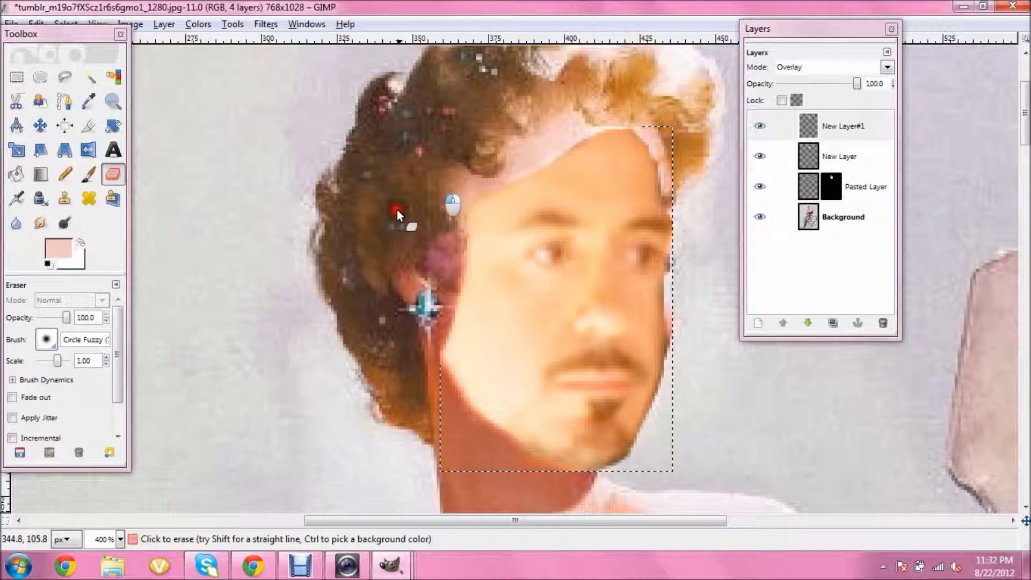
{"action": "left_click_drag", "start_coordinate": [427, 250], "coordinate": [436, 247]}
{"action": "left_click_drag", "start_coordinate": [432, 334], "coordinate": [433, 337]}
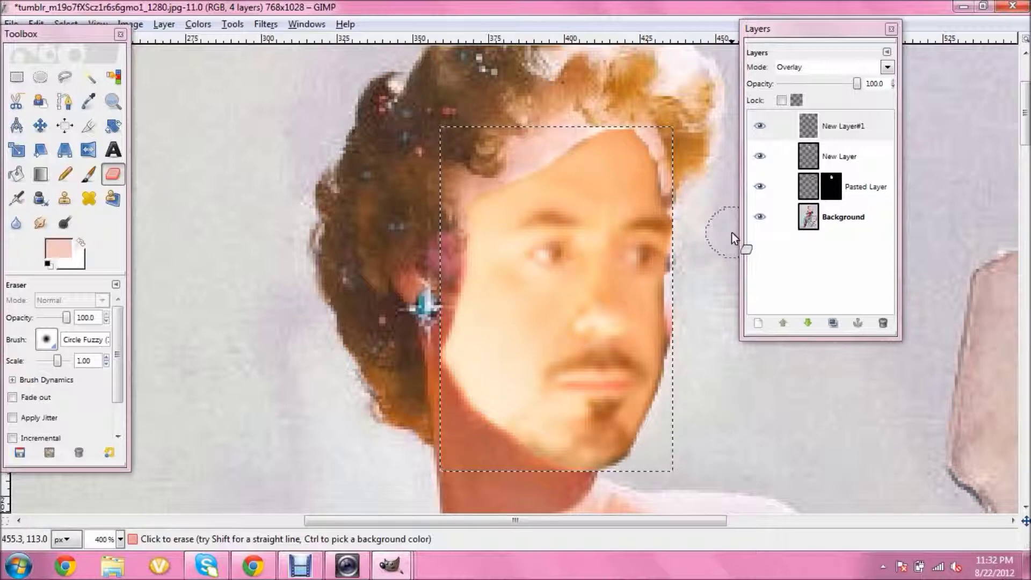
{"action": "left_click", "coordinate": [789, 295]}
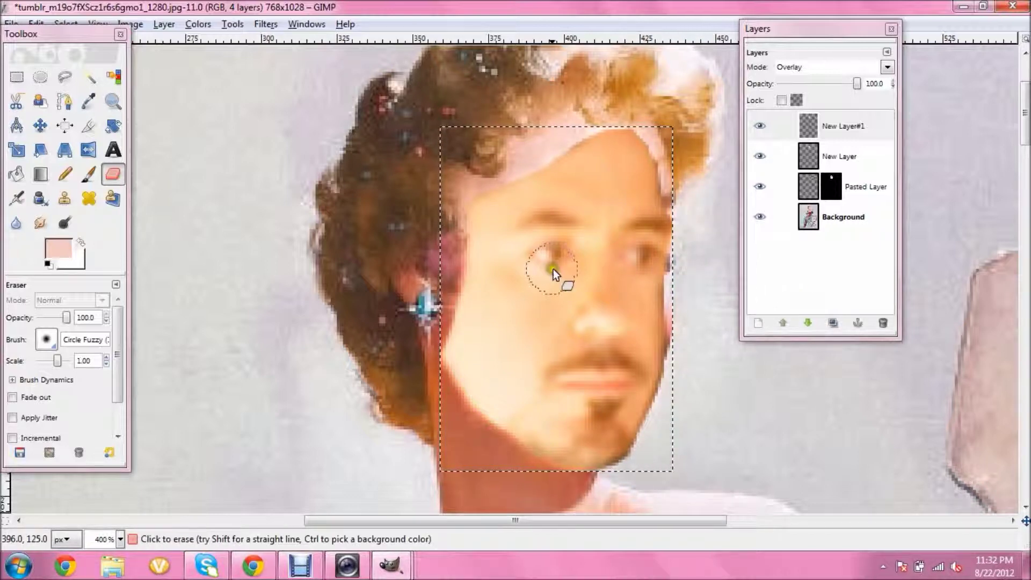
- Add a third new layer with transparency at 768 by 1028 px above the two Overlay layers
{"action": "right_click", "coordinate": [846, 126]}
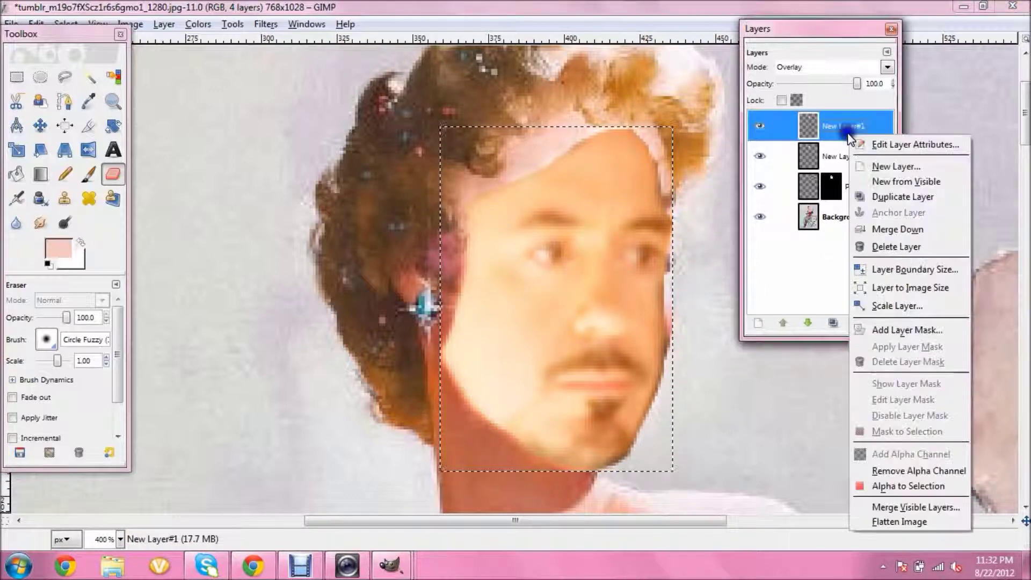
{"action": "left_click", "coordinate": [875, 164]}
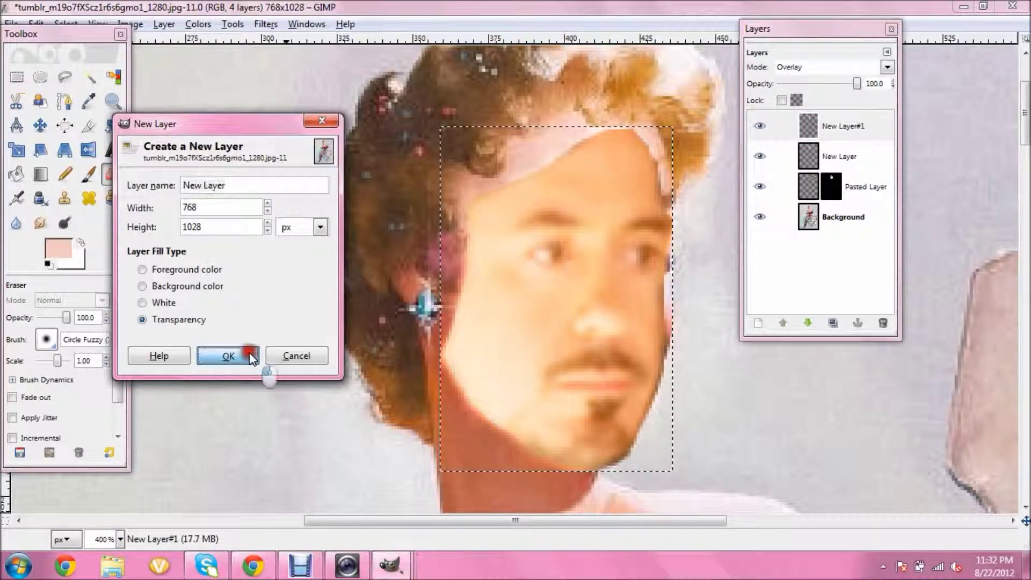
{"action": "left_click", "coordinate": [237, 356]}
- Change the foreground color to gray-green b2c8bf by lowering its red value to 178
{"action": "left_click", "coordinate": [59, 248]}
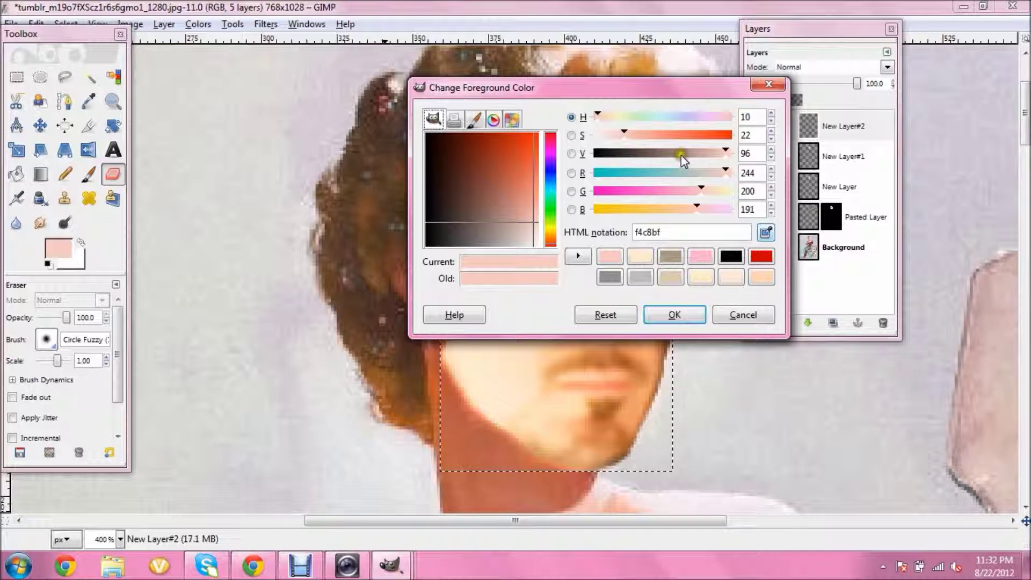
{"action": "left_click_drag", "start_coordinate": [726, 171], "coordinate": [688, 171]}
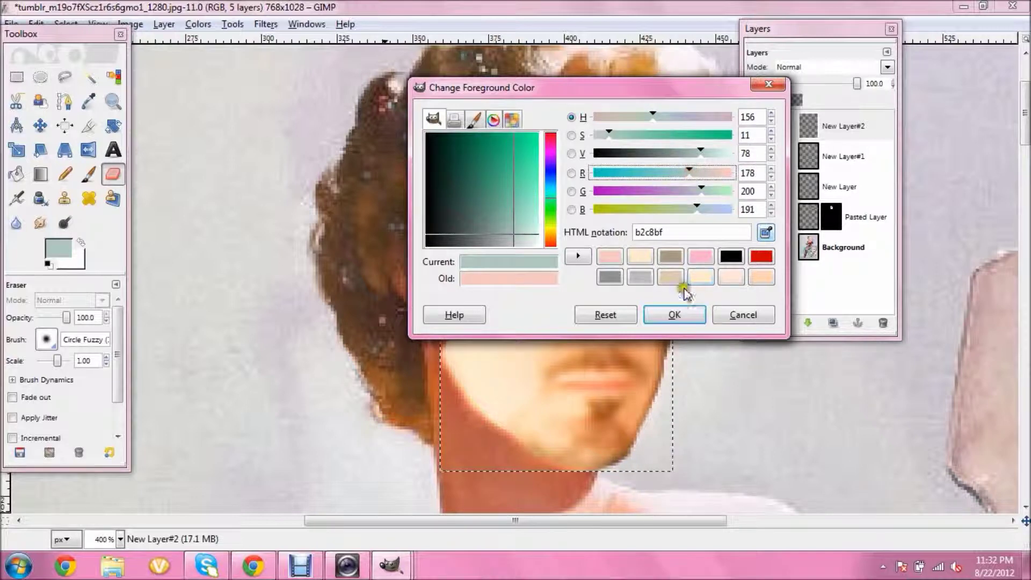
{"action": "left_click", "coordinate": [680, 314]}
- Fill the face selection on the new top layer with the gray-green foreground color and set its blend mode to Divide
{"action": "right_click", "coordinate": [582, 236]}
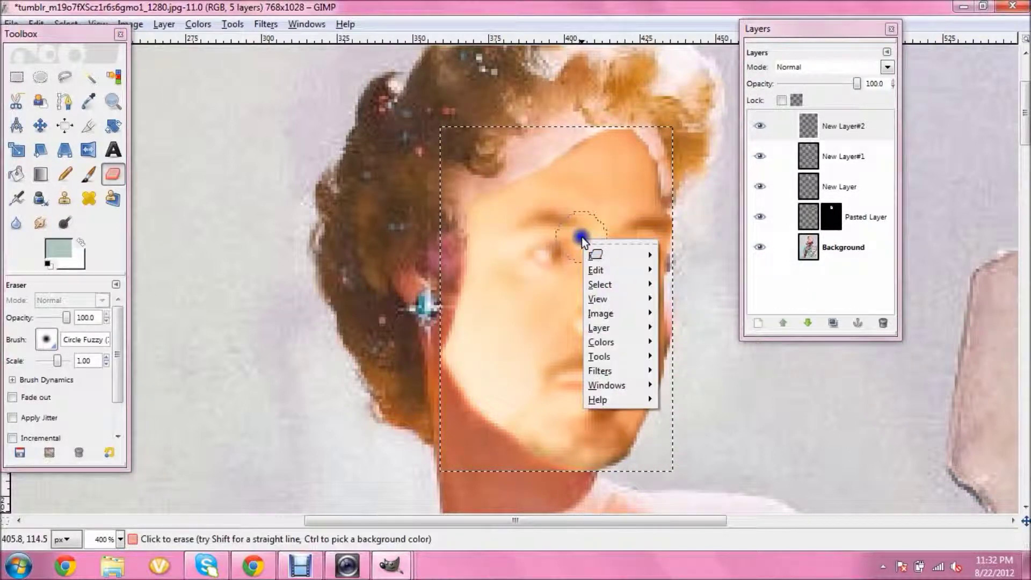
{"action": "mouse_move", "coordinate": [617, 270]}
{"action": "left_click", "coordinate": [714, 433]}
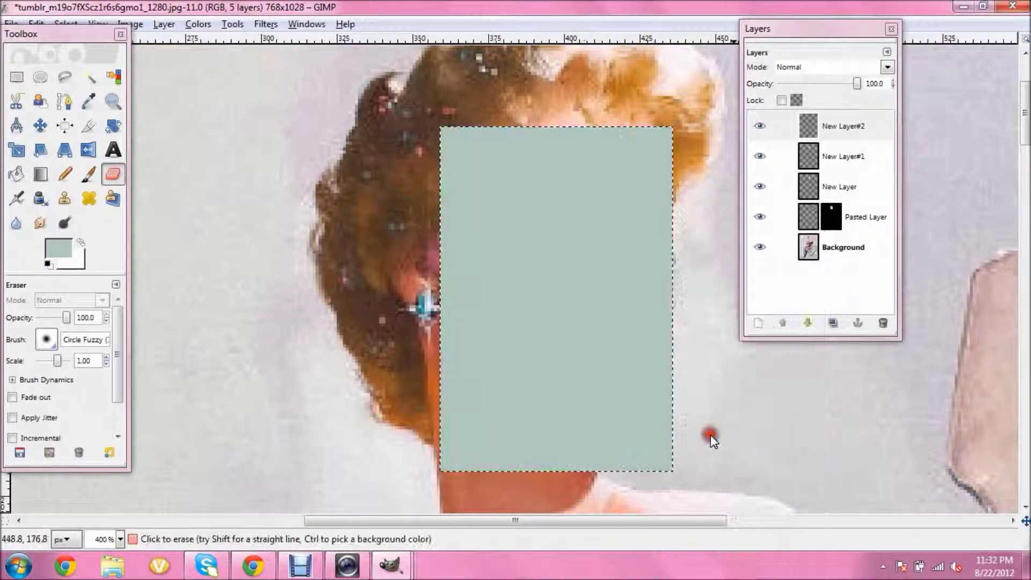
{"action": "left_click", "coordinate": [856, 67]}
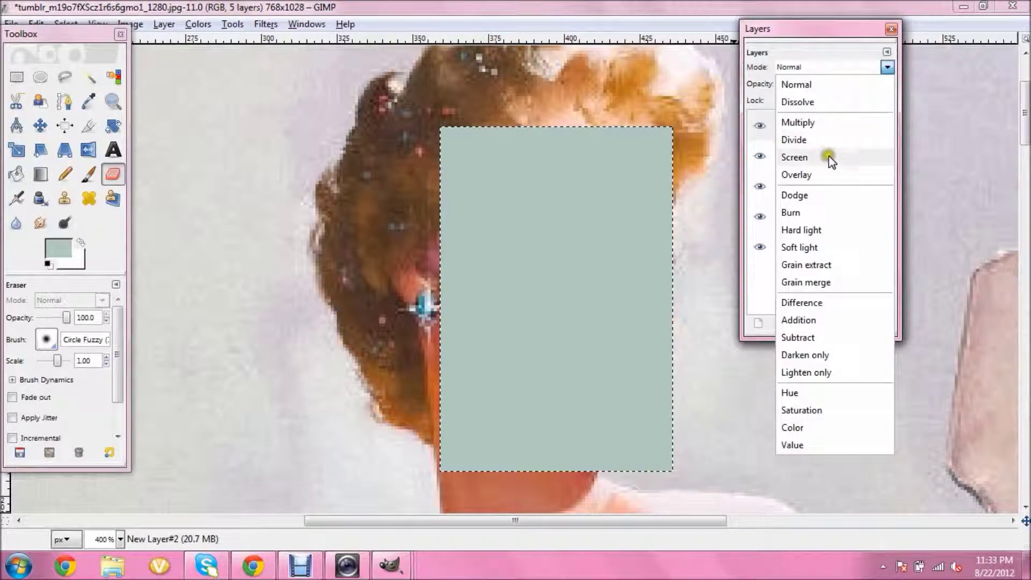
{"action": "left_click", "coordinate": [826, 140]}
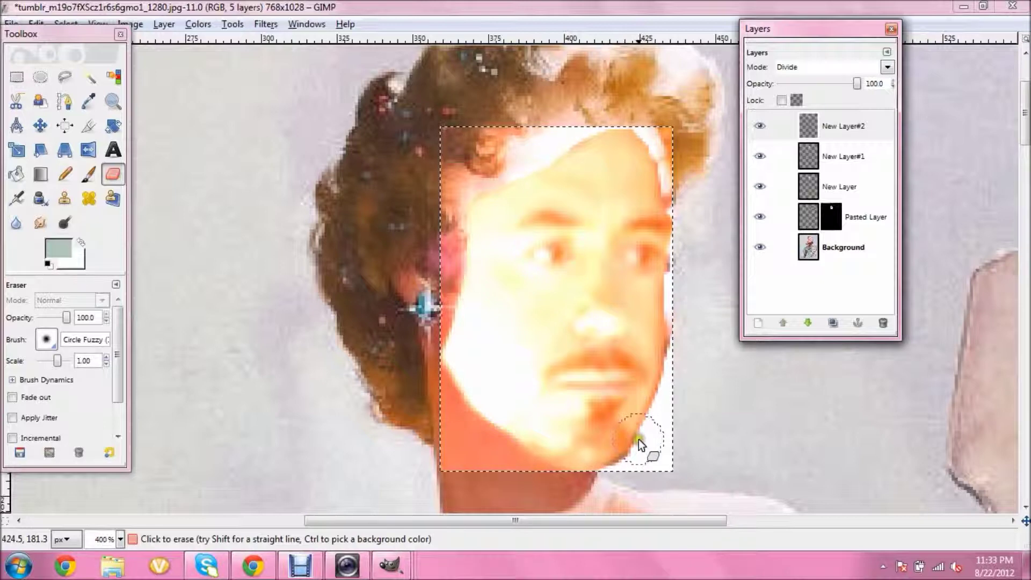
- Erase the Divide layer's color outside the face around the chin, neck, ear and hairline, keeping the layer opacity at 100
{"action": "left_click", "coordinate": [670, 450]}
{"action": "mouse_move", "coordinate": [688, 446]}
{"action": "left_mouse_down"}
{"action": "mouse_move", "coordinate": [642, 477]}
{"action": "mouse_move", "coordinate": [621, 472]}
{"action": "mouse_move", "coordinate": [647, 443]}
{"action": "left_mouse_up"}
{"action": "mouse_move", "coordinate": [661, 404]}
{"action": "left_mouse_down"}
{"action": "mouse_move", "coordinate": [657, 425]}
{"action": "mouse_move", "coordinate": [502, 457]}
{"action": "mouse_move", "coordinate": [519, 470]}
{"action": "mouse_move", "coordinate": [445, 409]}
{"action": "mouse_move", "coordinate": [475, 476]}
{"action": "left_mouse_up"}
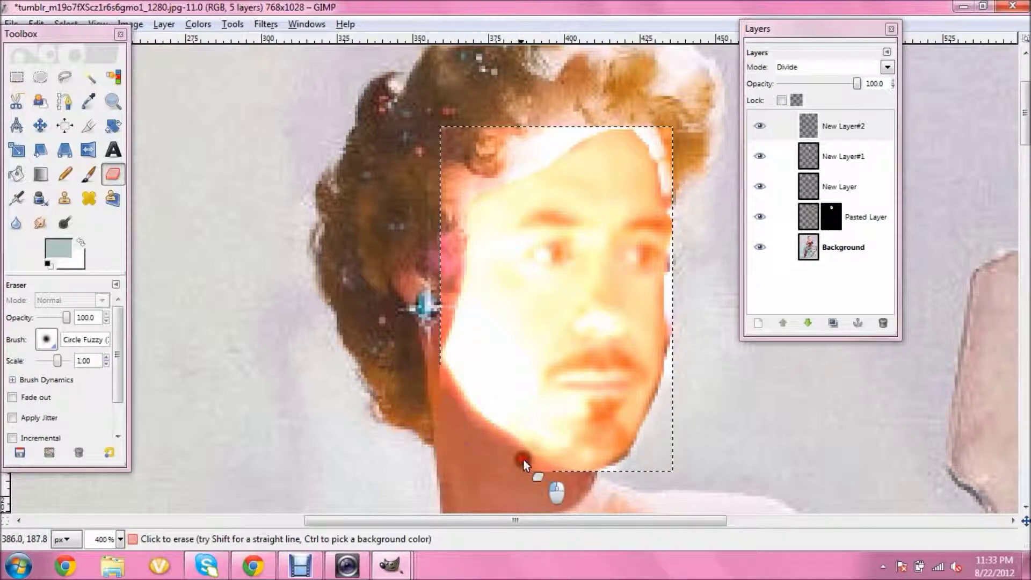
{"action": "left_click_drag", "start_coordinate": [439, 377], "coordinate": [450, 266]}
{"action": "mouse_move", "coordinate": [449, 175]}
{"action": "left_mouse_down"}
{"action": "mouse_move", "coordinate": [451, 144]}
{"action": "mouse_move", "coordinate": [579, 114]}
{"action": "mouse_move", "coordinate": [504, 150]}
{"action": "left_mouse_up"}
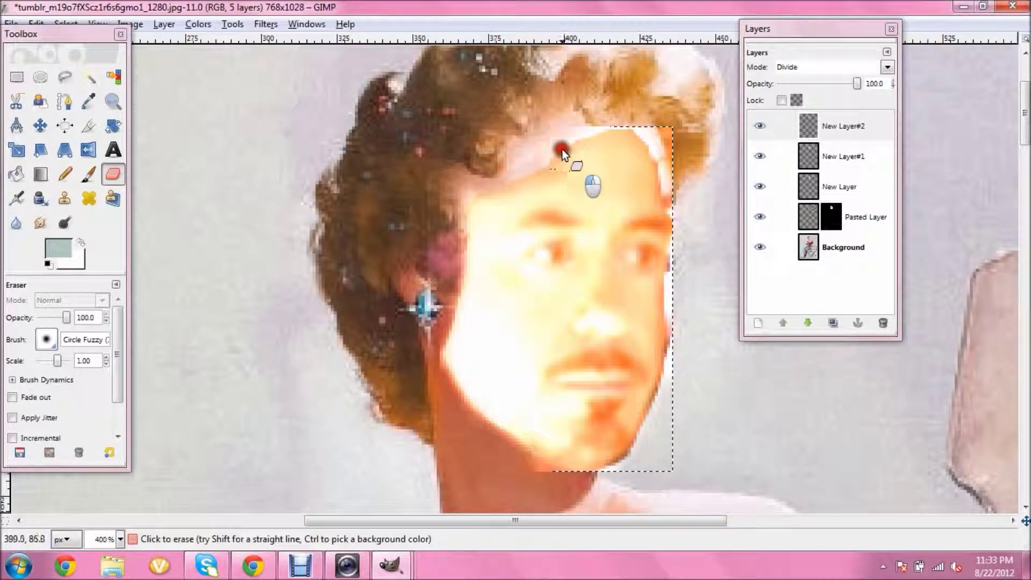
{"action": "left_click_drag", "start_coordinate": [572, 130], "coordinate": [575, 129]}
{"action": "mouse_move", "coordinate": [855, 83]}
{"action": "left_mouse_down"}
{"action": "mouse_move", "coordinate": [760, 100]}
{"action": "mouse_move", "coordinate": [894, 92]}
{"action": "left_mouse_up"}
- Refill the top layer's face selection with the earlier pink skin color and set the layer's blend mode to Overlay
{"action": "left_click", "coordinate": [58, 248]}
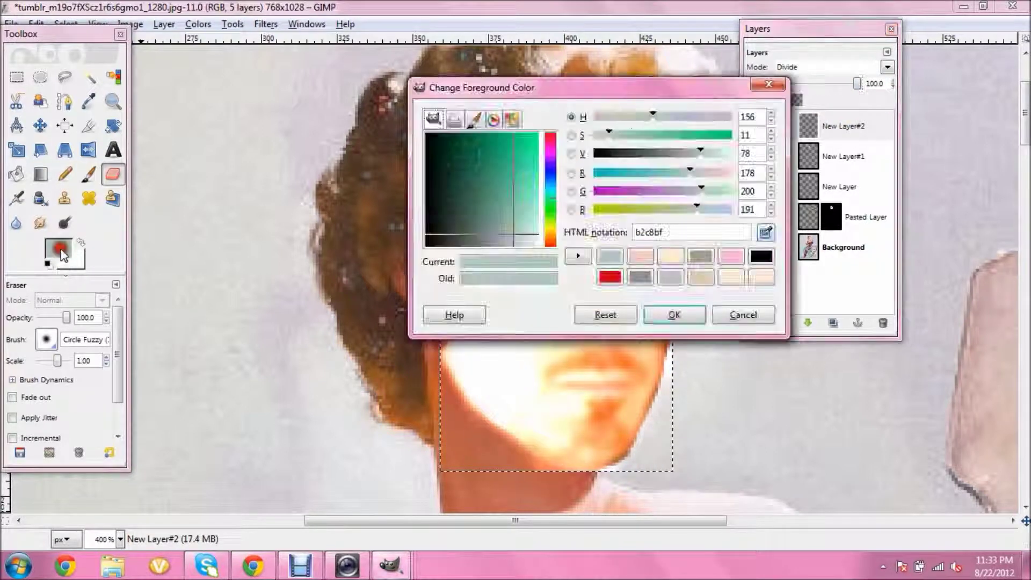
{"action": "left_click", "coordinate": [640, 256]}
{"action": "left_click", "coordinate": [674, 315]}
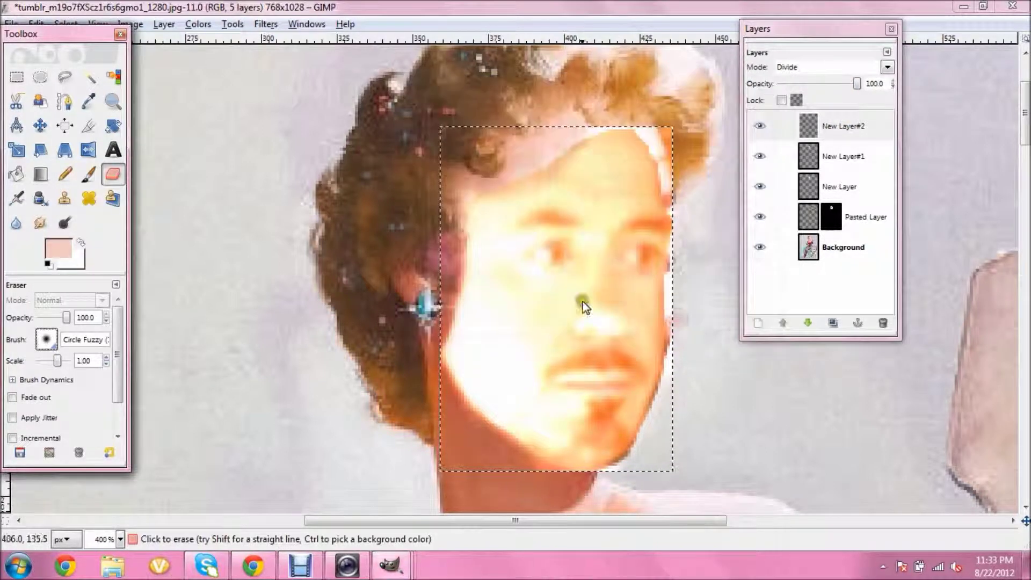
{"action": "right_click", "coordinate": [598, 319]}
{"action": "mouse_move", "coordinate": [601, 334]}
{"action": "left_click", "coordinate": [705, 431]}
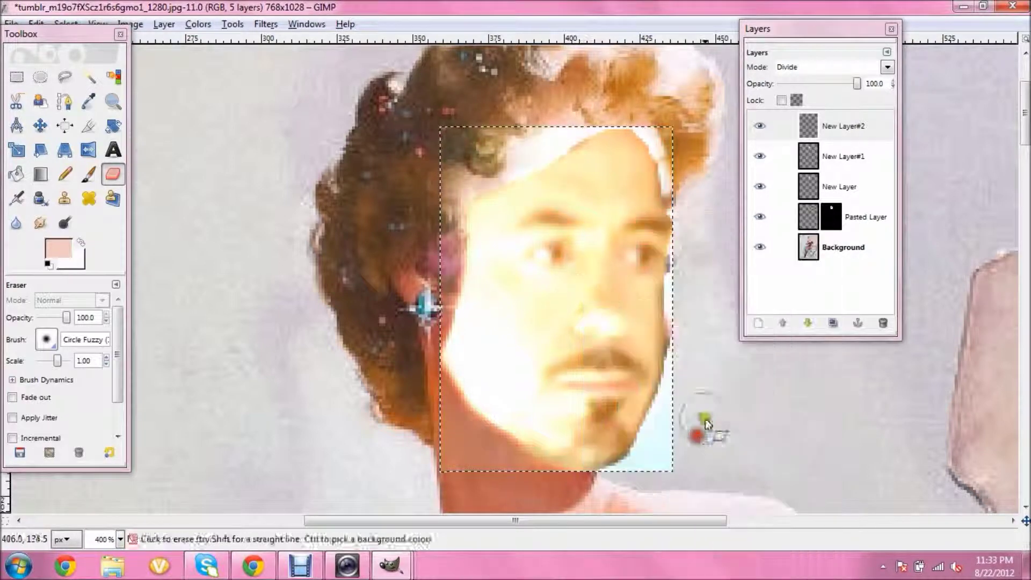
{"action": "left_click", "coordinate": [837, 67]}
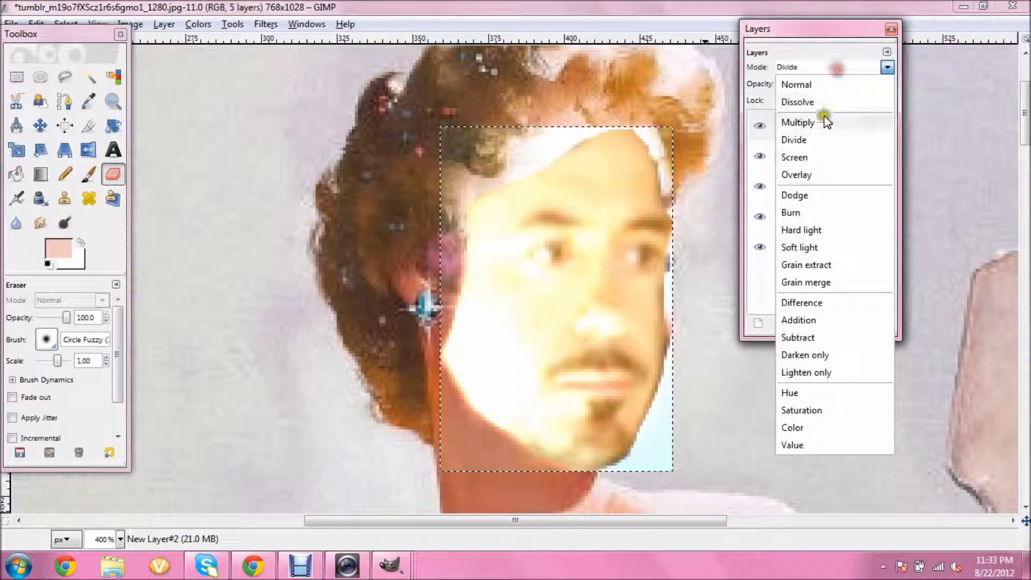
{"action": "left_click", "coordinate": [827, 174]}
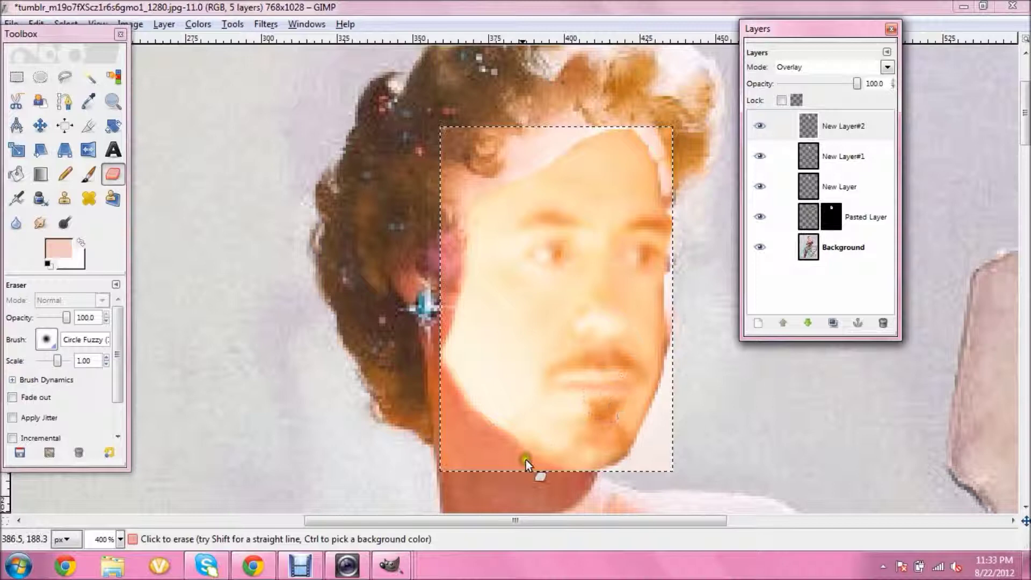
- Erase the top layer's pink color outside the face along the neck, jaw, far cheek, forehead and hairline
{"action": "left_click", "coordinate": [474, 433]}
{"action": "mouse_move", "coordinate": [475, 433]}
{"action": "left_mouse_down"}
{"action": "mouse_move", "coordinate": [428, 420]}
{"action": "mouse_move", "coordinate": [440, 450]}
{"action": "left_mouse_up"}
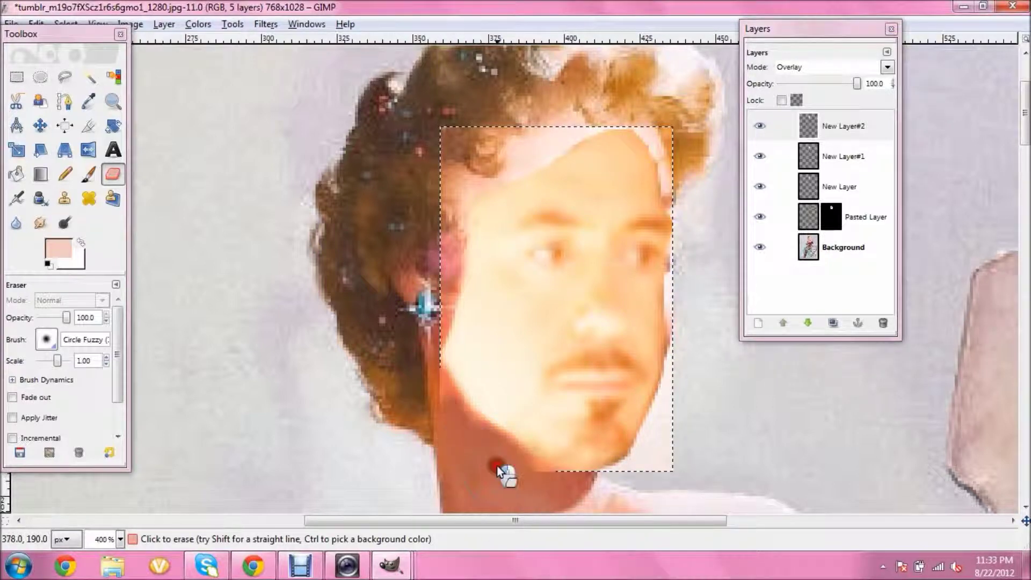
{"action": "mouse_move", "coordinate": [533, 468]}
{"action": "left_mouse_down"}
{"action": "mouse_move", "coordinate": [673, 460]}
{"action": "mouse_move", "coordinate": [649, 471]}
{"action": "mouse_move", "coordinate": [664, 445]}
{"action": "left_mouse_up"}
{"action": "mouse_move", "coordinate": [618, 472]}
{"action": "left_mouse_down"}
{"action": "mouse_move", "coordinate": [650, 443]}
{"action": "mouse_move", "coordinate": [660, 448]}
{"action": "left_mouse_up"}
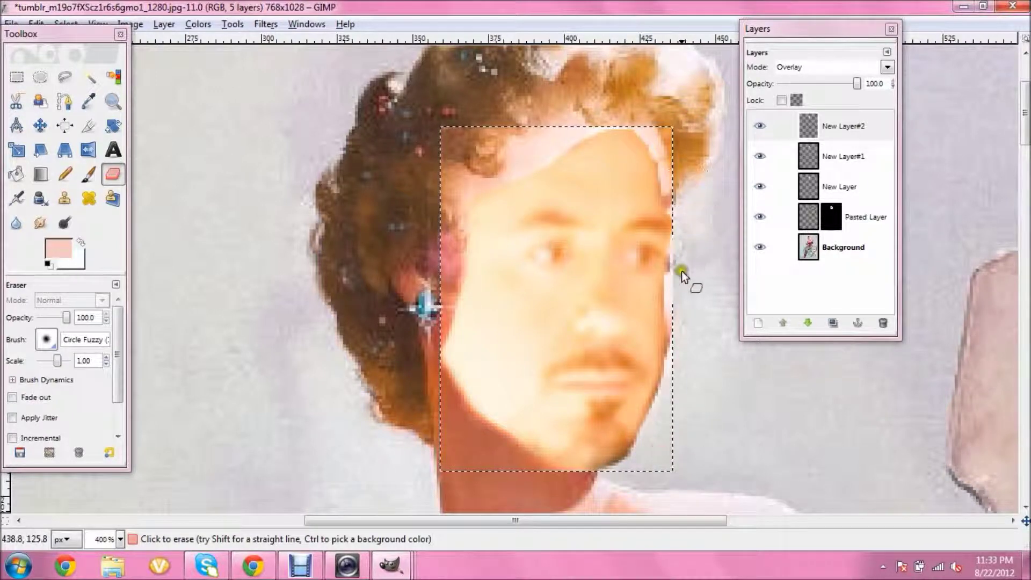
{"action": "mouse_move", "coordinate": [669, 304]}
{"action": "left_mouse_down"}
{"action": "mouse_move", "coordinate": [672, 215]}
{"action": "mouse_move", "coordinate": [659, 127]}
{"action": "mouse_move", "coordinate": [632, 121]}
{"action": "mouse_move", "coordinate": [670, 130]}
{"action": "mouse_move", "coordinate": [494, 130]}
{"action": "mouse_move", "coordinate": [403, 152]}
{"action": "mouse_move", "coordinate": [466, 138]}
{"action": "mouse_move", "coordinate": [436, 335]}
{"action": "mouse_move", "coordinate": [434, 185]}
{"action": "mouse_move", "coordinate": [447, 116]}
{"action": "mouse_move", "coordinate": [444, 202]}
{"action": "mouse_move", "coordinate": [551, 125]}
{"action": "mouse_move", "coordinate": [516, 144]}
{"action": "mouse_move", "coordinate": [566, 121]}
{"action": "left_mouse_up"}
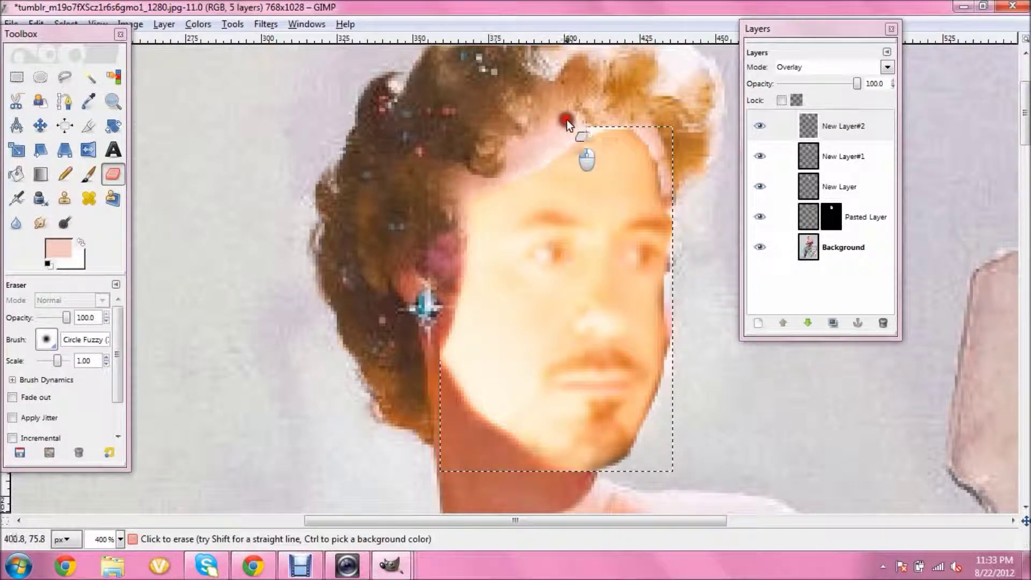
{"action": "left_click_drag", "start_coordinate": [502, 160], "coordinate": [502, 160]}
- Lower the top layer's opacity to 0 and view the whole picture at 50% zoom
{"action": "left_click_drag", "start_coordinate": [855, 85], "coordinate": [771, 83]}
{"action": "left_click", "coordinate": [807, 134]}
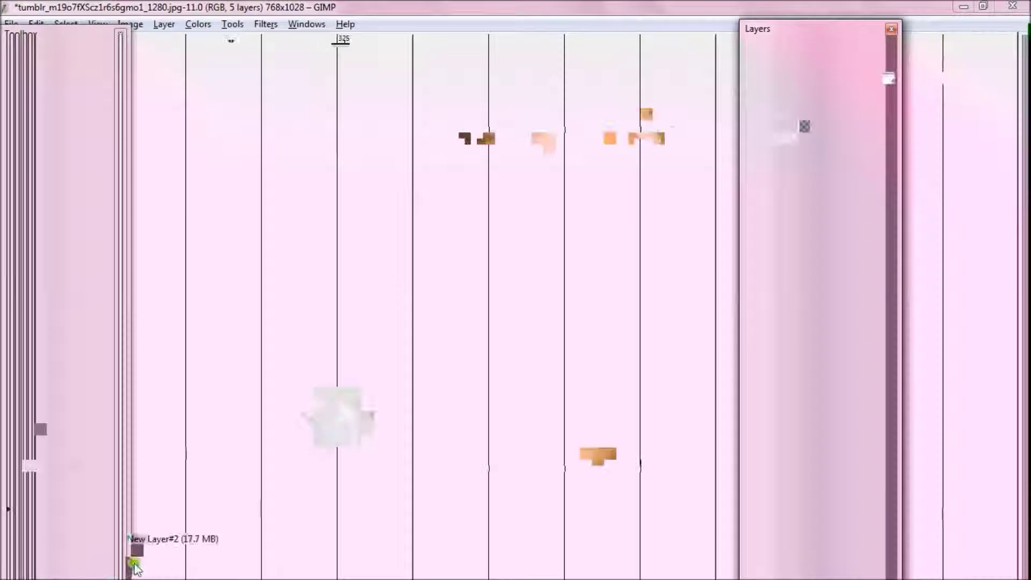
{"action": "left_click", "coordinate": [119, 539]}
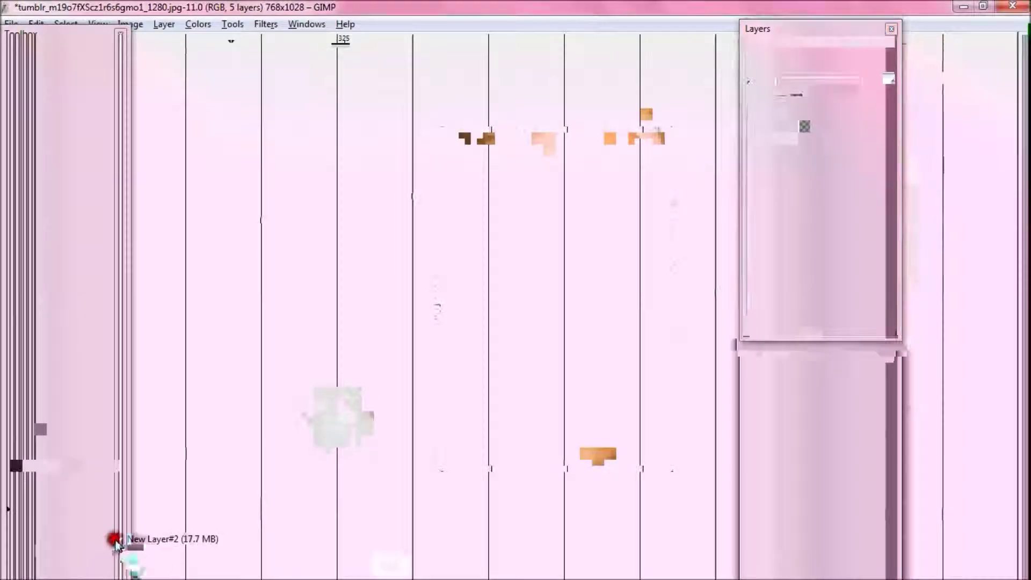
{"action": "left_click", "coordinate": [113, 480]}
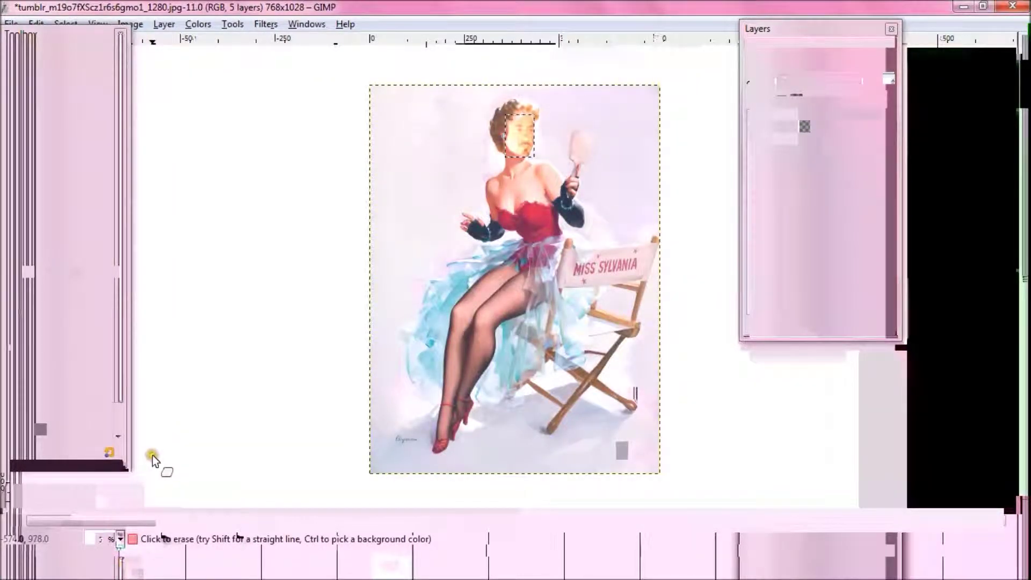
{"action": "left_click", "coordinate": [150, 468]}
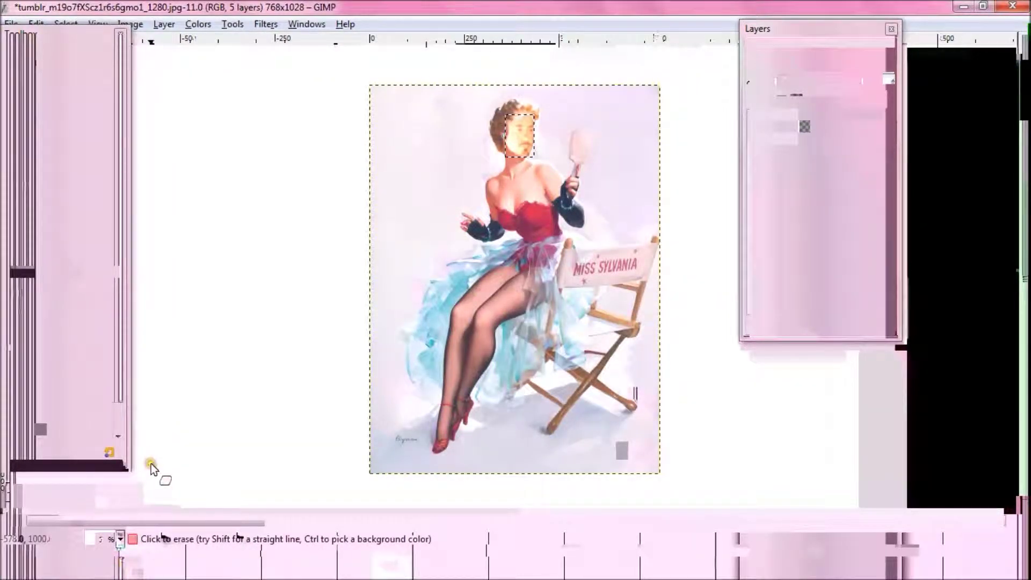
- Set the top skin-colored layer's blend mode to Hue and its opacity to 65.3
{"action": "left_click", "coordinate": [853, 64]}
{"action": "left_click", "coordinate": [819, 391]}
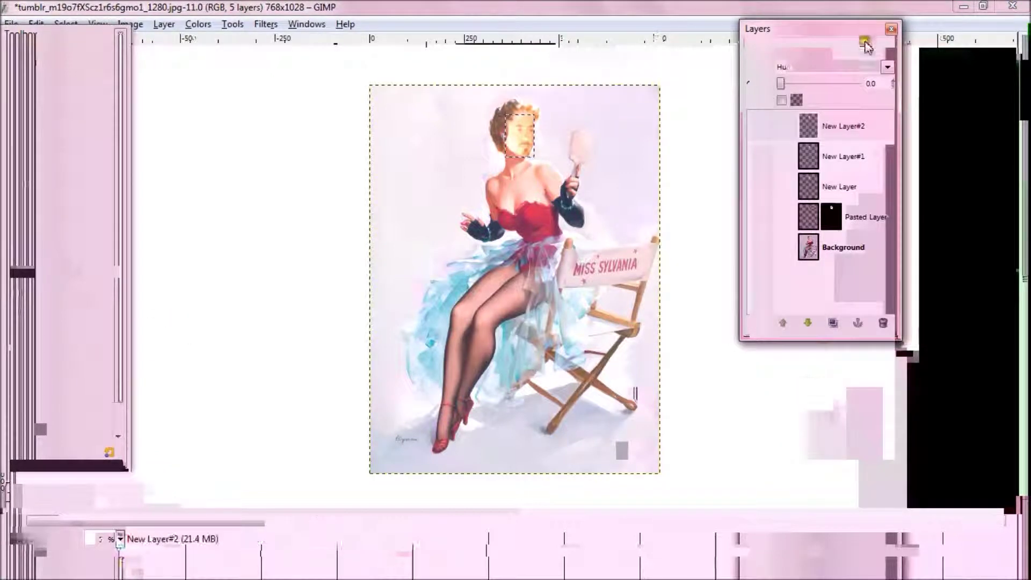
{"action": "left_click_drag", "start_coordinate": [780, 85], "coordinate": [829, 103]}
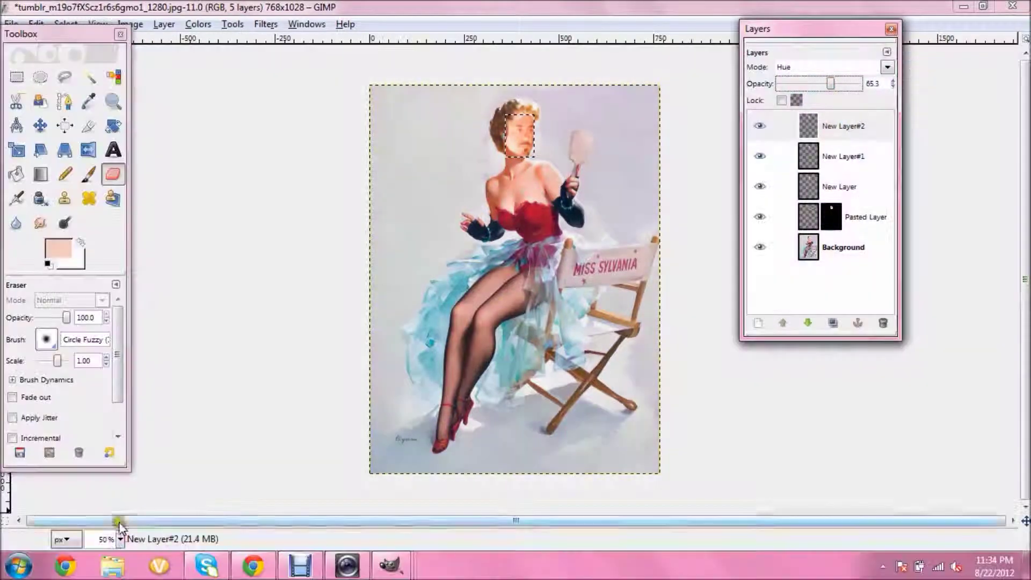
- Check the face at 400% zoom and reduce the Hue layer's opacity to 50.5
{"action": "left_click", "coordinate": [120, 538]}
{"action": "left_click", "coordinate": [109, 418]}
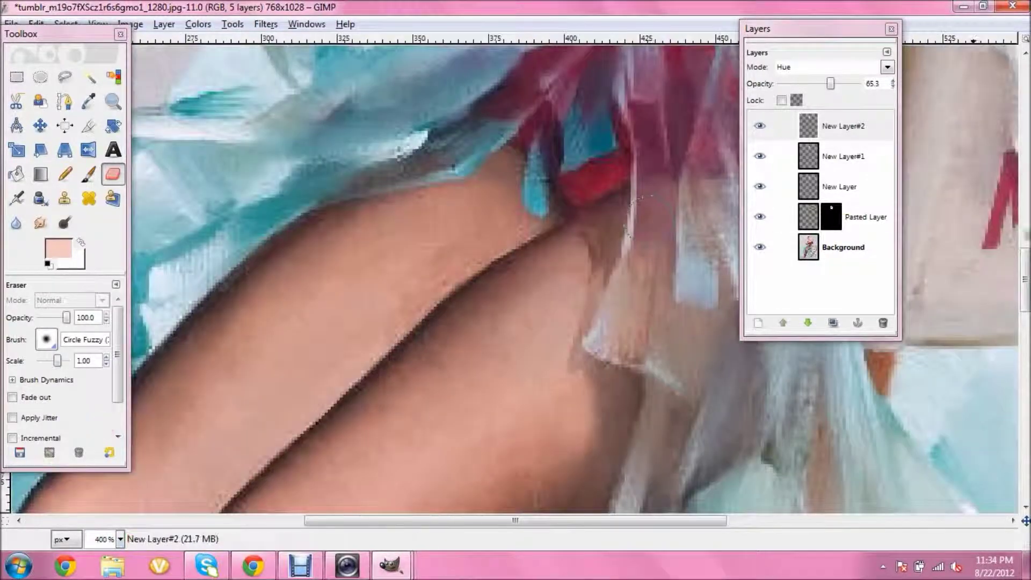
{"action": "left_click_drag", "start_coordinate": [1025, 290], "coordinate": [1012, 134]}
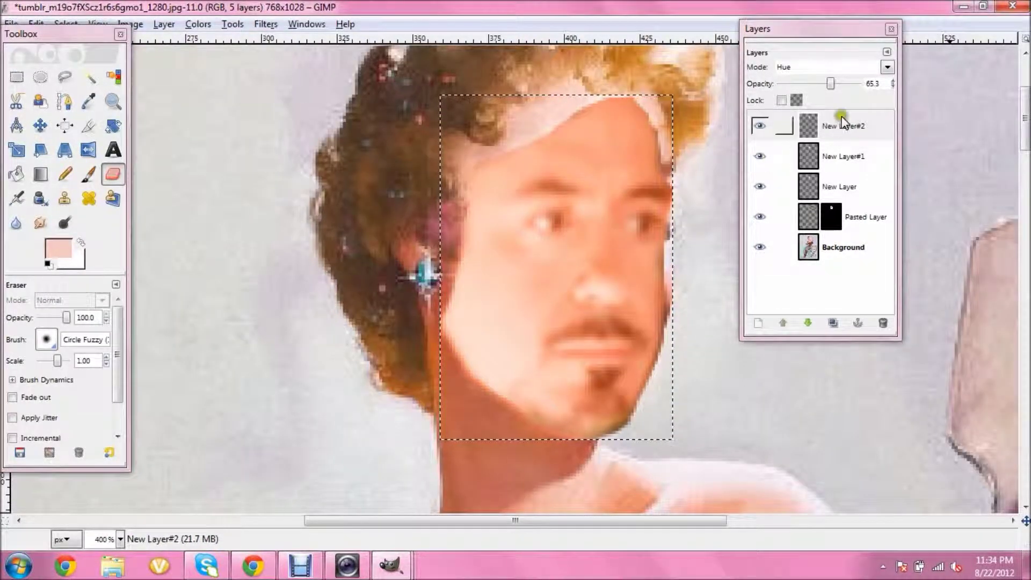
{"action": "mouse_move", "coordinate": [830, 84]}
{"action": "left_mouse_down"}
{"action": "mouse_move", "coordinate": [788, 86]}
{"action": "mouse_move", "coordinate": [817, 97]}
{"action": "mouse_move", "coordinate": [818, 87]}
{"action": "left_mouse_up"}
- Add a new layer on top and fill its selected face area with the pink foreground color
{"action": "right_click", "coordinate": [842, 135]}
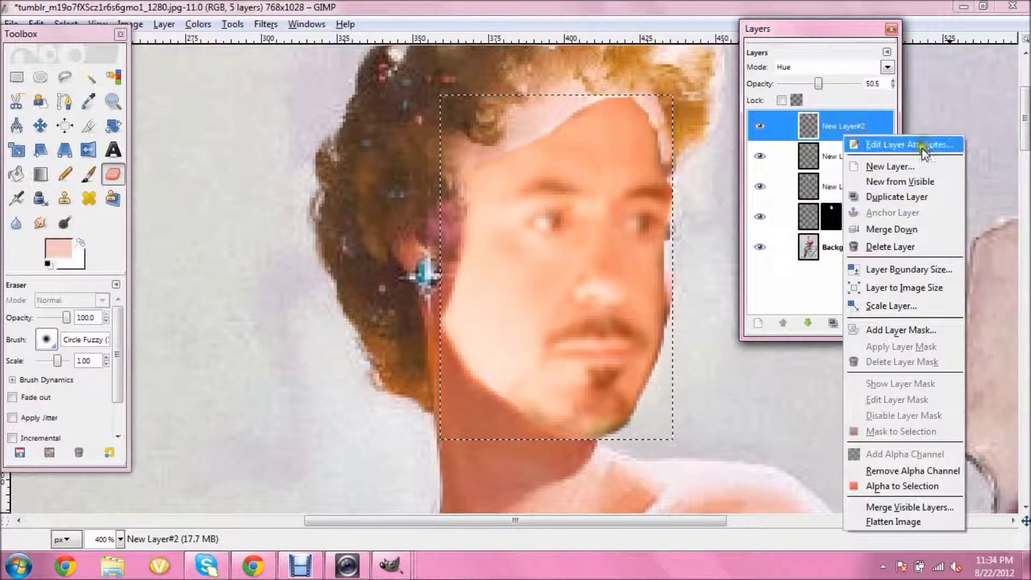
{"action": "left_click", "coordinate": [923, 167]}
{"action": "left_click", "coordinate": [264, 373]}
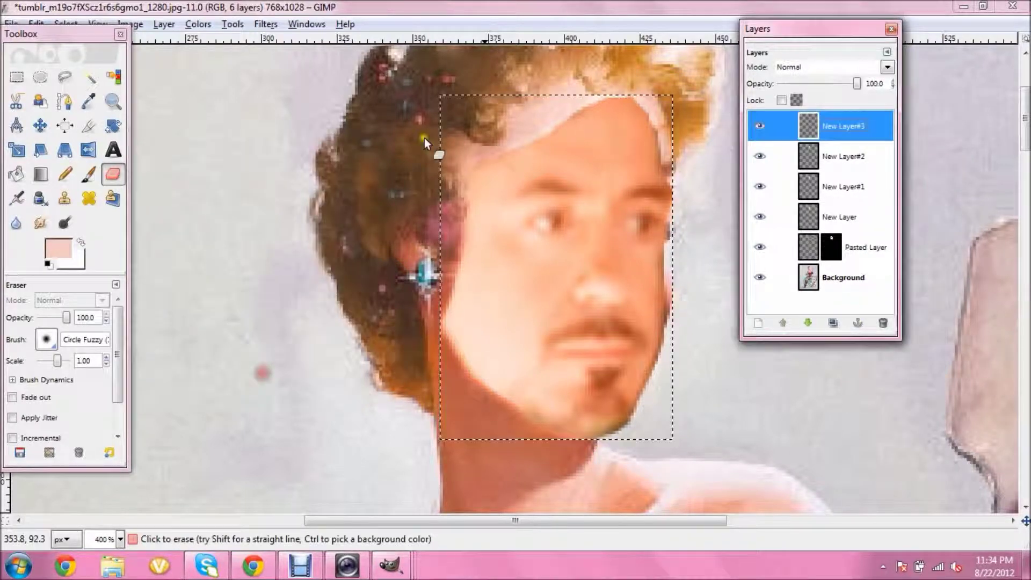
{"action": "right_click", "coordinate": [620, 147]}
{"action": "mouse_move", "coordinate": [636, 180]}
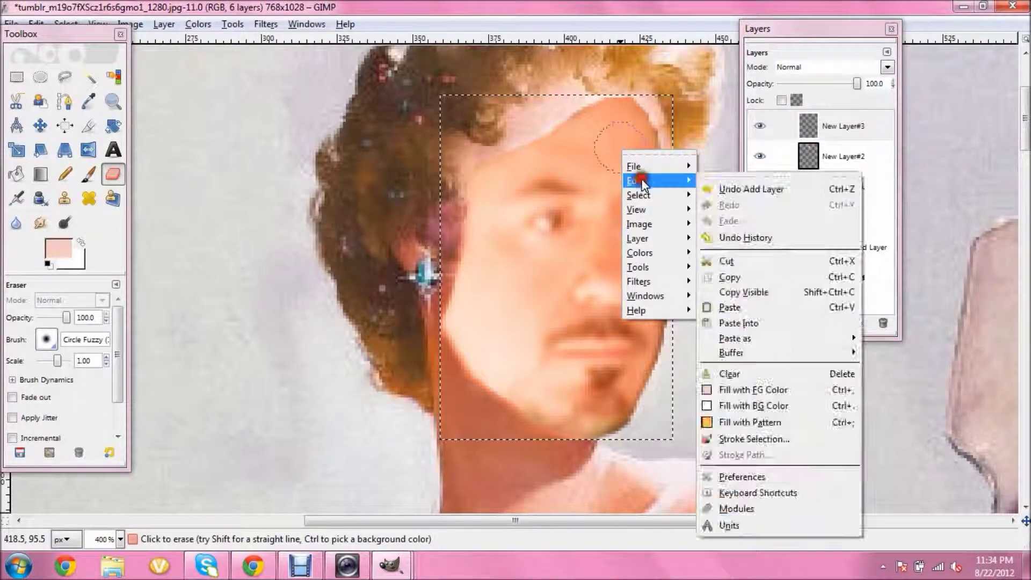
{"action": "left_click", "coordinate": [752, 389]}
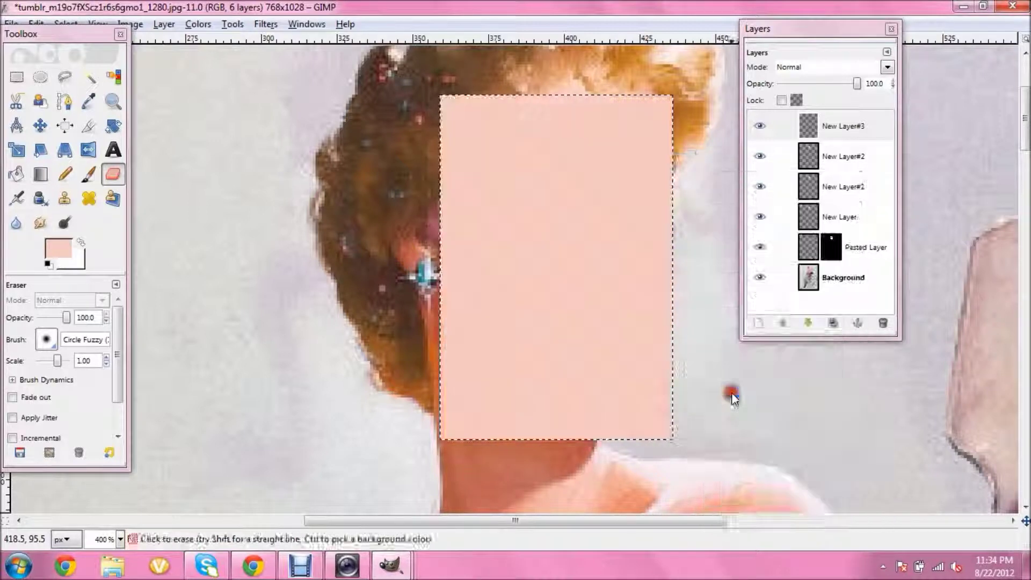
- Set the new top layer's blend mode to Overlay and erase its color beside the jaw and far cheek
{"action": "left_click", "coordinate": [875, 67]}
{"action": "left_click", "coordinate": [863, 172]}
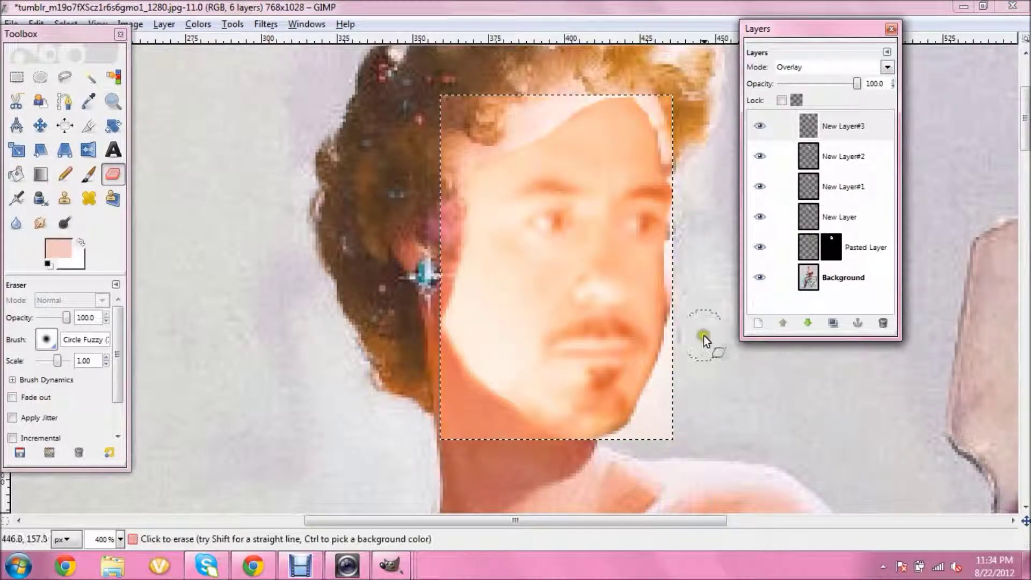
{"action": "left_click", "coordinate": [642, 448]}
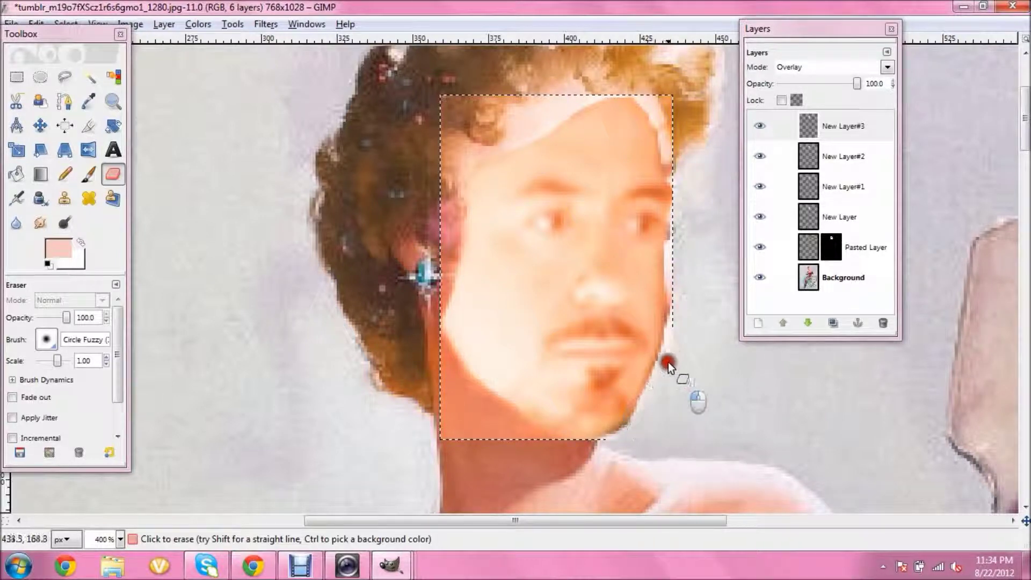
{"action": "mouse_move", "coordinate": [671, 274]}
{"action": "left_mouse_down"}
{"action": "mouse_move", "coordinate": [672, 287]}
{"action": "mouse_move", "coordinate": [672, 246]}
{"action": "left_mouse_up"}
- On the Hue layer, New Layer#2, erase the color over the eyebrows, eyes and mouth
{"action": "left_click", "coordinate": [858, 155]}
{"action": "left_click_drag", "start_coordinate": [656, 186], "coordinate": [638, 194]}
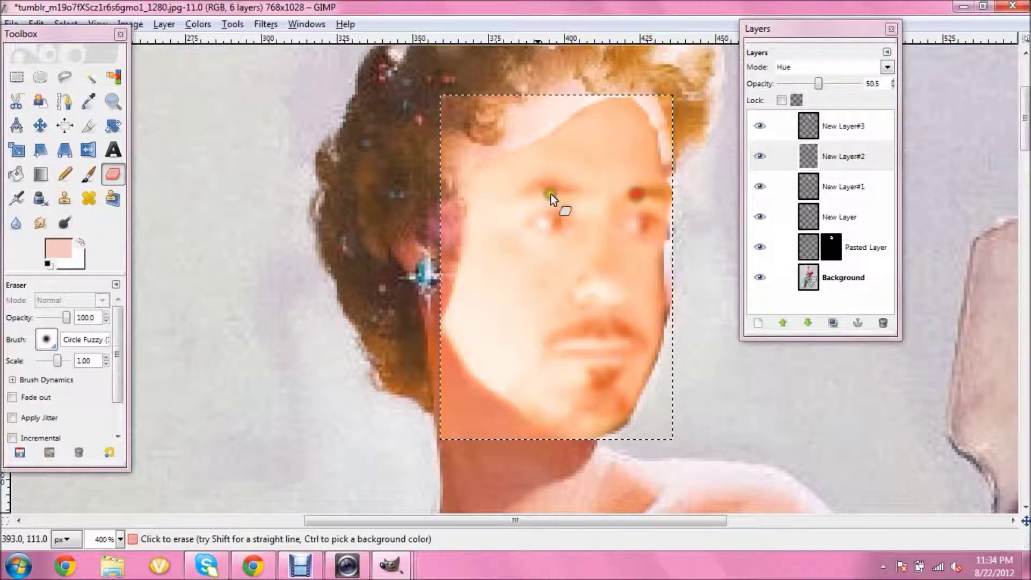
{"action": "mouse_move", "coordinate": [545, 186]}
{"action": "left_mouse_down"}
{"action": "mouse_move", "coordinate": [536, 195]}
{"action": "mouse_move", "coordinate": [542, 223]}
{"action": "left_mouse_up"}
{"action": "left_click", "coordinate": [638, 225]}
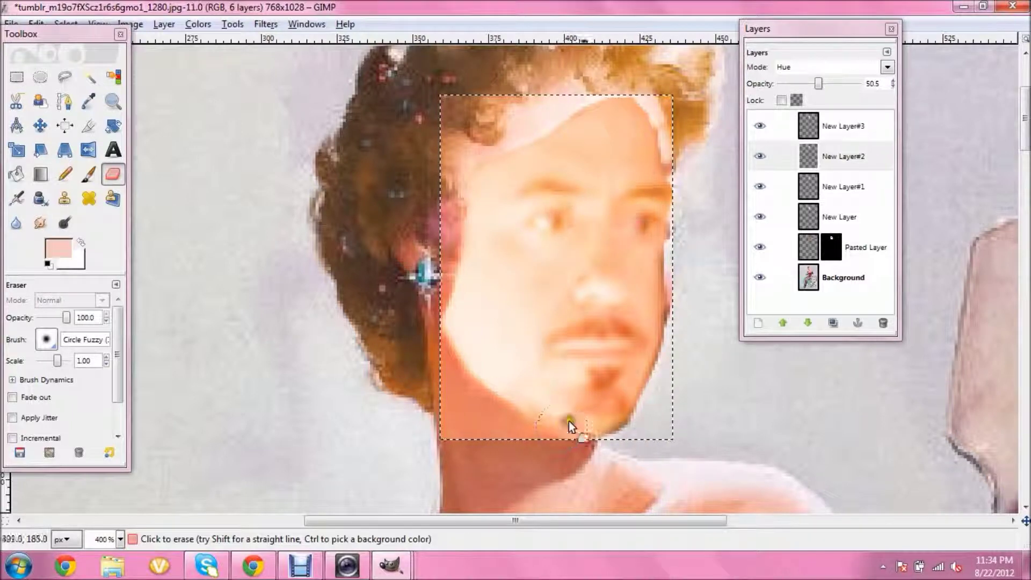
{"action": "left_click_drag", "start_coordinate": [592, 356], "coordinate": [567, 349]}
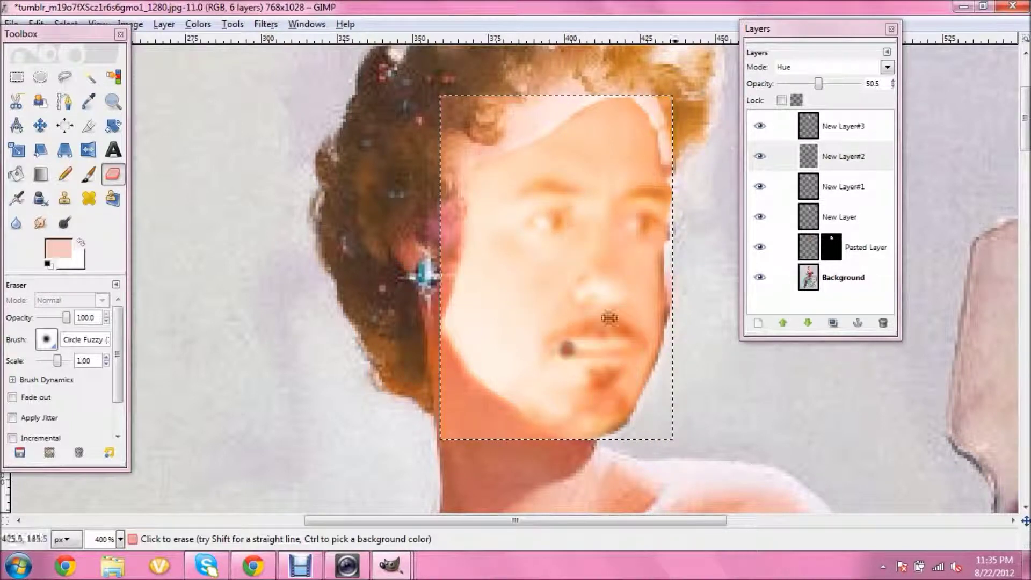
- On the New Layer#1 Overlay layer, erase the color over both eyebrows, both eyes, the mustache and the goatee
{"action": "left_click", "coordinate": [840, 186]}
{"action": "mouse_move", "coordinate": [650, 226]}
{"action": "left_mouse_down"}
{"action": "mouse_move", "coordinate": [630, 222]}
{"action": "mouse_move", "coordinate": [660, 196]}
{"action": "left_mouse_up"}
{"action": "left_click_drag", "start_coordinate": [639, 191], "coordinate": [631, 192]}
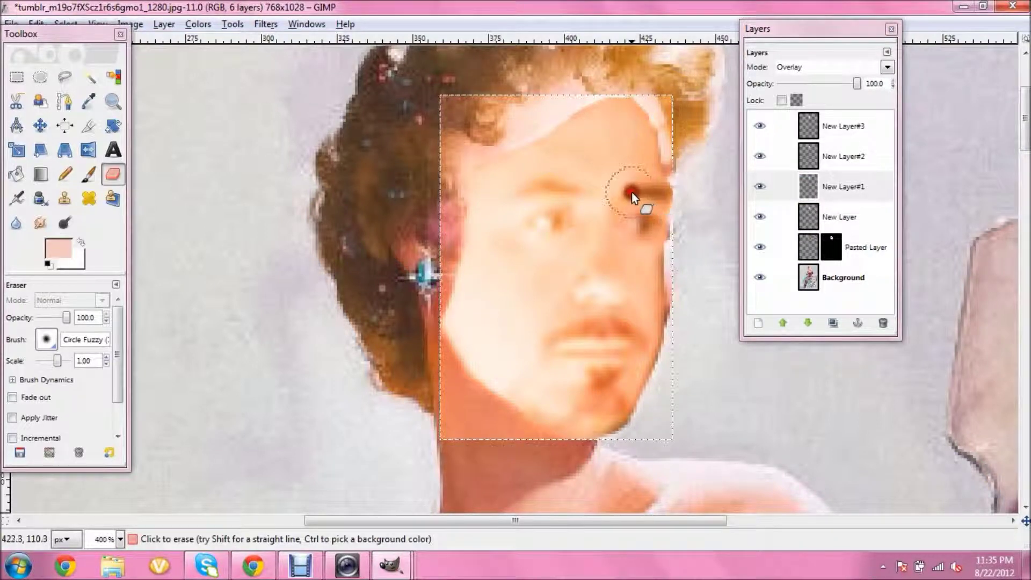
{"action": "mouse_move", "coordinate": [559, 194]}
{"action": "left_mouse_down"}
{"action": "mouse_move", "coordinate": [534, 193]}
{"action": "mouse_move", "coordinate": [538, 212]}
{"action": "mouse_move", "coordinate": [561, 227]}
{"action": "mouse_move", "coordinate": [542, 227]}
{"action": "left_mouse_up"}
{"action": "mouse_move", "coordinate": [636, 342]}
{"action": "left_mouse_down"}
{"action": "mouse_move", "coordinate": [561, 336]}
{"action": "mouse_move", "coordinate": [620, 346]}
{"action": "mouse_move", "coordinate": [601, 402]}
{"action": "mouse_move", "coordinate": [609, 408]}
{"action": "mouse_move", "coordinate": [590, 401]}
{"action": "mouse_move", "coordinate": [631, 386]}
{"action": "mouse_move", "coordinate": [601, 378]}
{"action": "left_mouse_up"}
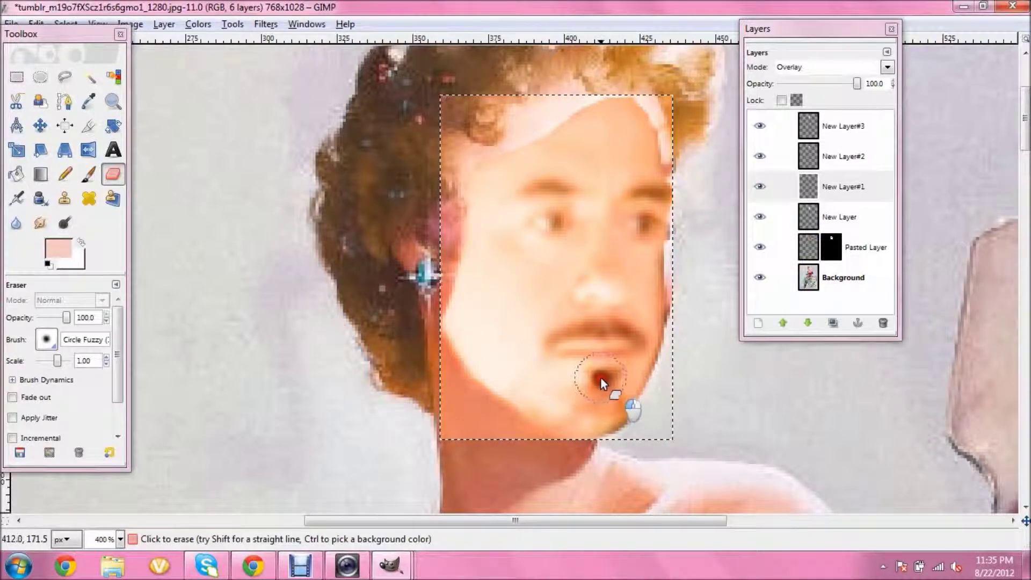
- On the lowest Overlay layer, New Layer, erase the color over the eyes, eyebrows, mustache and goatee
{"action": "left_click", "coordinate": [846, 220]}
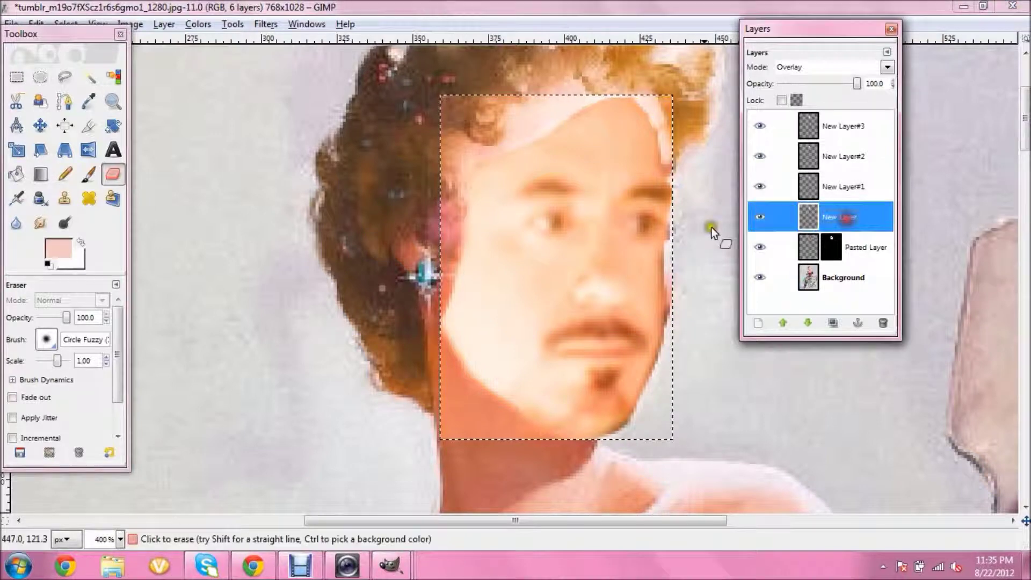
{"action": "left_click", "coordinate": [642, 219]}
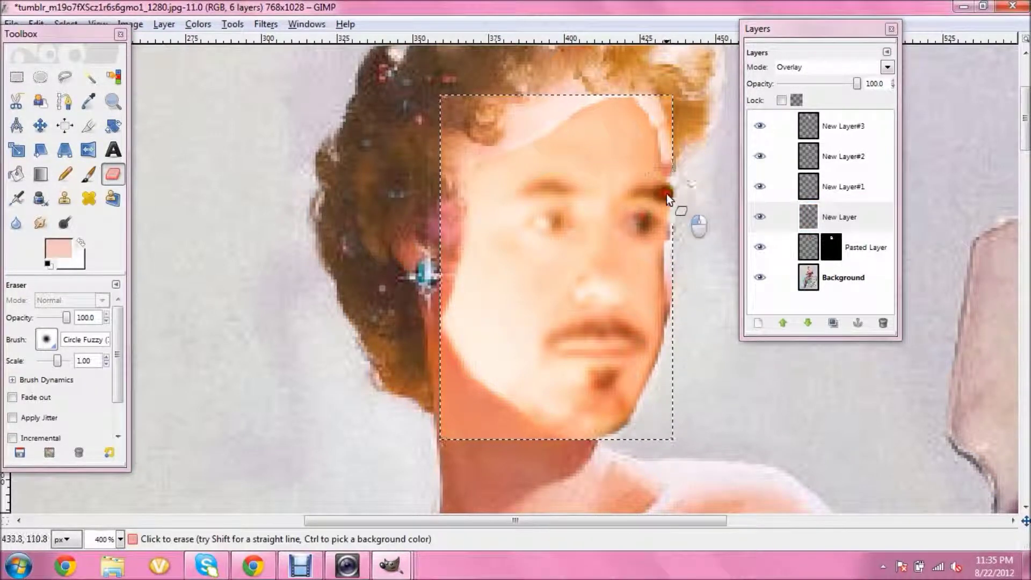
{"action": "left_click", "coordinate": [639, 191]}
{"action": "left_click", "coordinate": [543, 194]}
{"action": "left_click", "coordinate": [522, 194]}
{"action": "left_click", "coordinate": [540, 220]}
{"action": "mouse_move", "coordinate": [626, 352]}
{"action": "left_mouse_down"}
{"action": "mouse_move", "coordinate": [557, 345]}
{"action": "mouse_move", "coordinate": [629, 343]}
{"action": "left_mouse_up"}
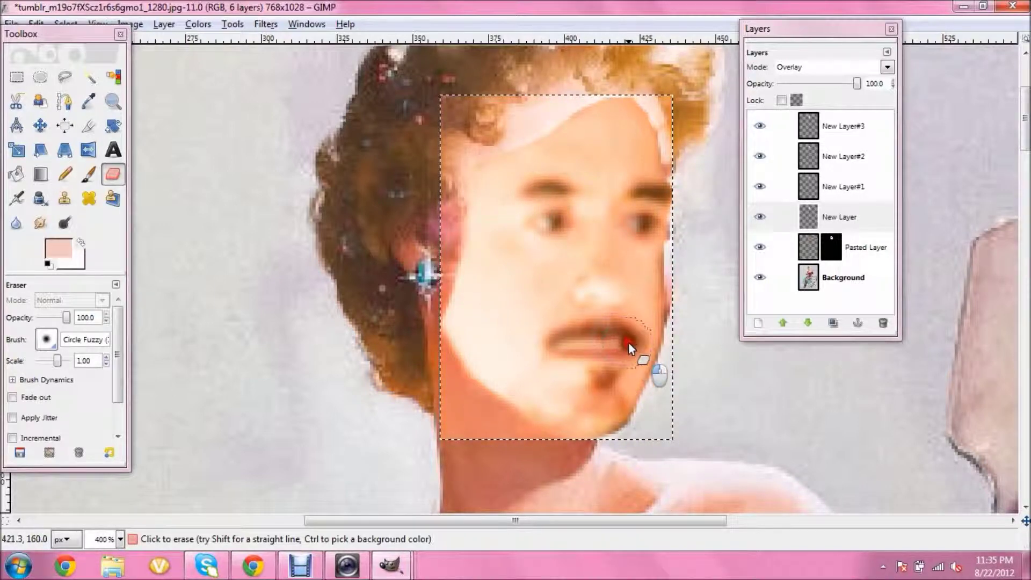
{"action": "left_click", "coordinate": [604, 370]}
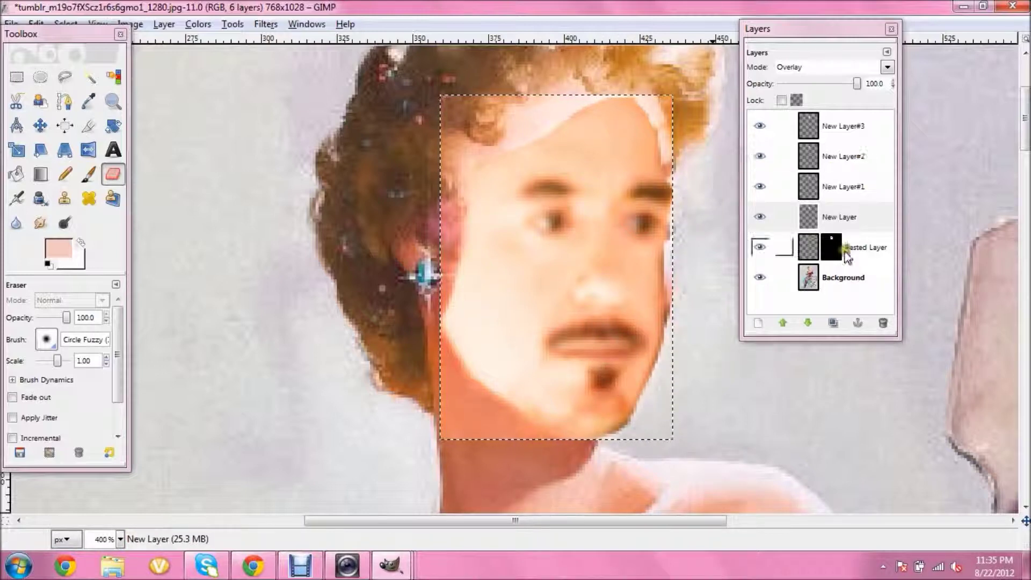
- On the top layer, New Layer#3, erase the color over the hairline, headband, temple and the area by the ear
{"action": "left_click", "coordinate": [849, 124]}
{"action": "left_click", "coordinate": [671, 139]}
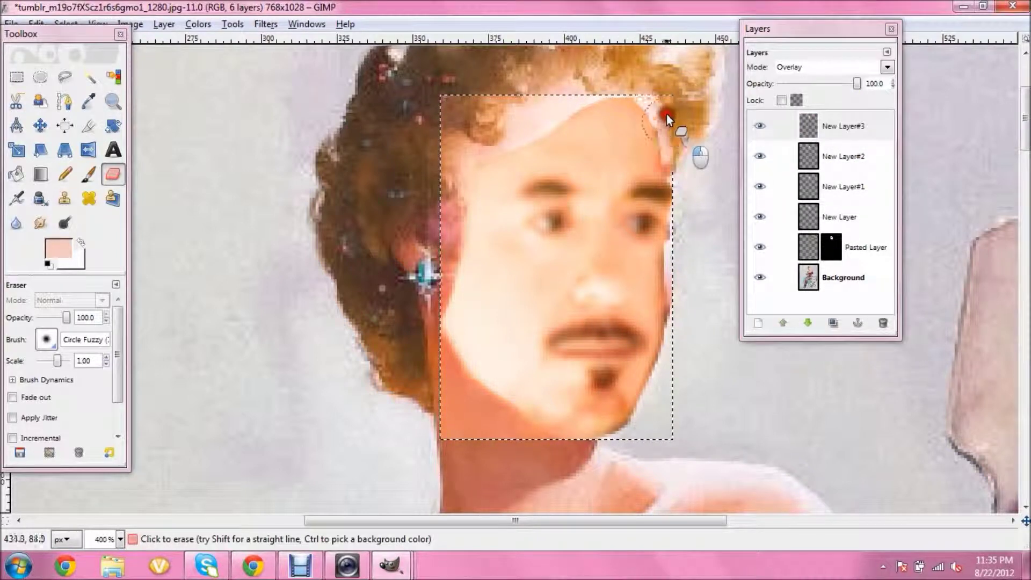
{"action": "left_click", "coordinate": [518, 109]}
{"action": "left_click", "coordinate": [488, 101]}
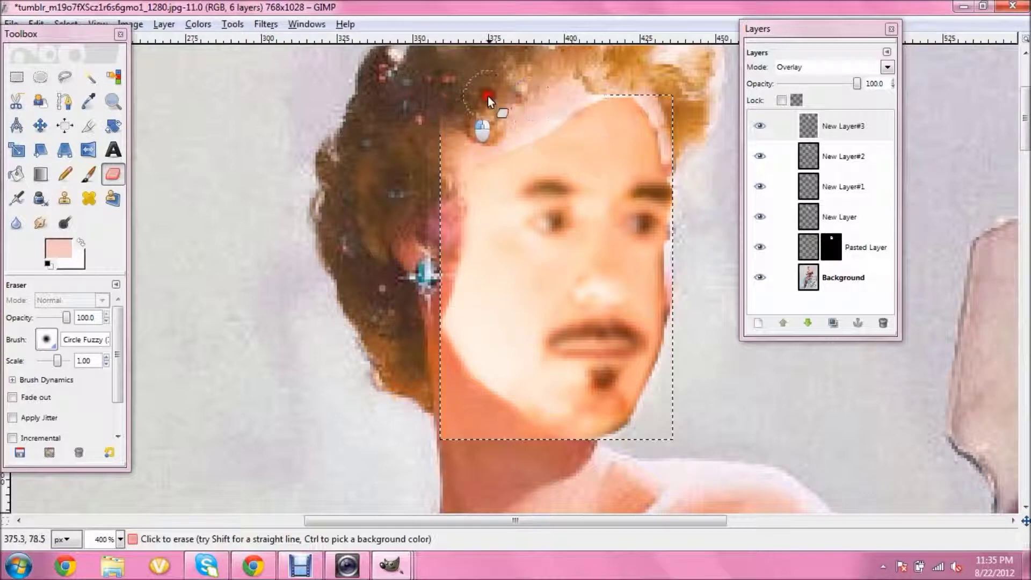
{"action": "left_click", "coordinate": [549, 102]}
{"action": "left_click", "coordinate": [491, 134]}
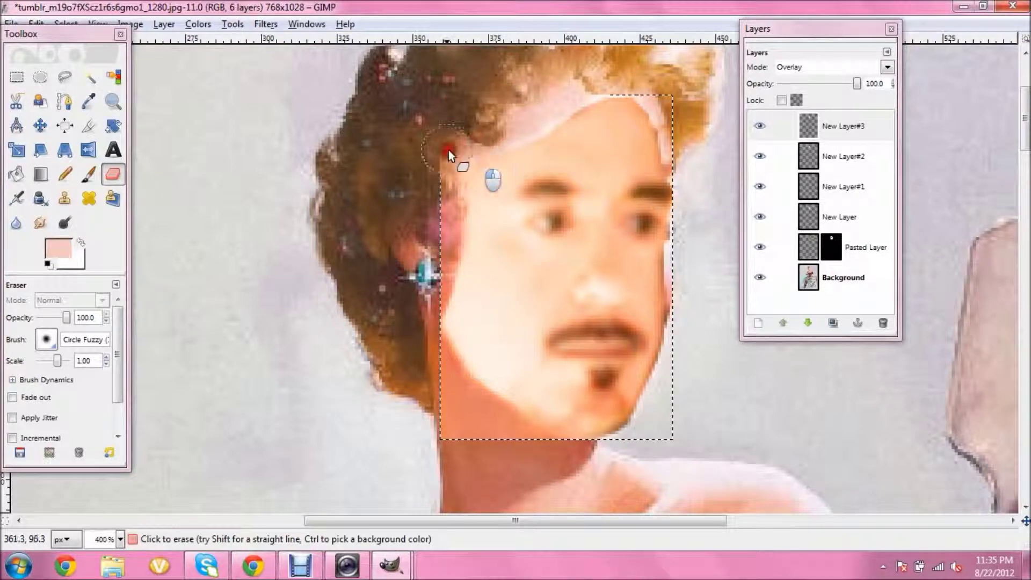
{"action": "left_click", "coordinate": [442, 215]}
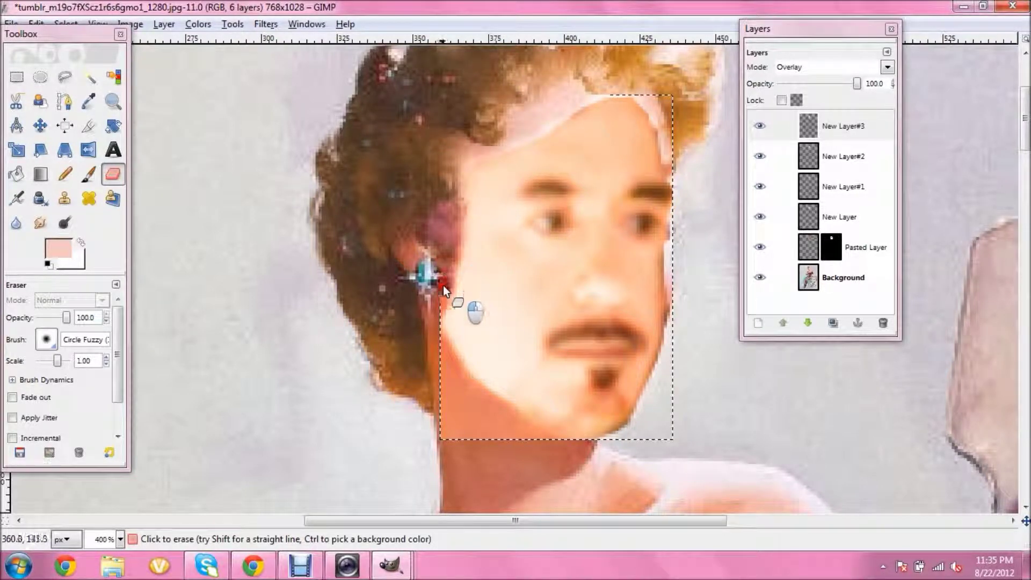
- Erase the top layer's remaining color over the neck, under the chin, beside the jaw and on the headband
{"action": "left_click", "coordinate": [470, 405]}
{"action": "left_click", "coordinate": [501, 430]}
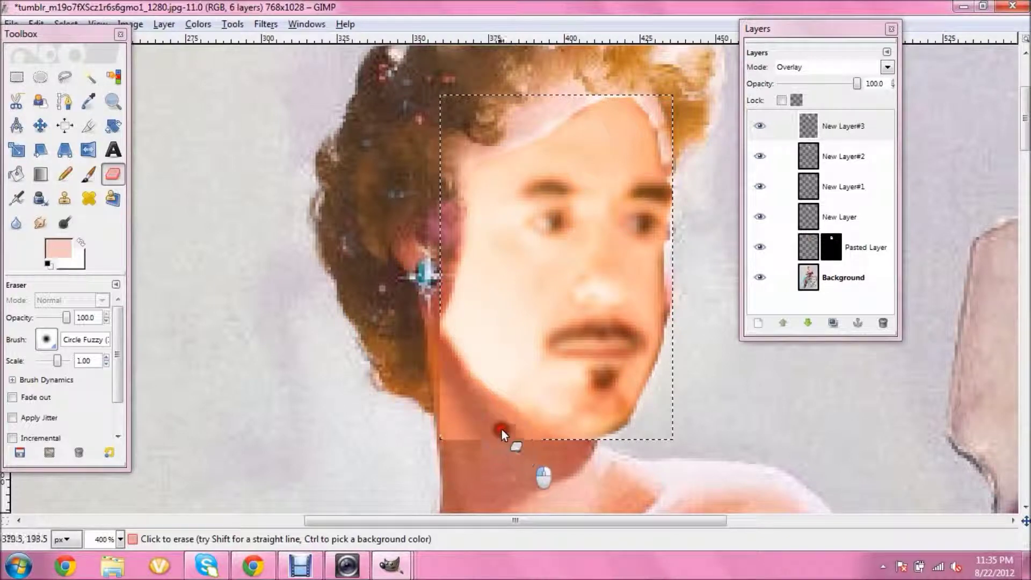
{"action": "left_click", "coordinate": [546, 437]}
{"action": "left_click", "coordinate": [420, 417]}
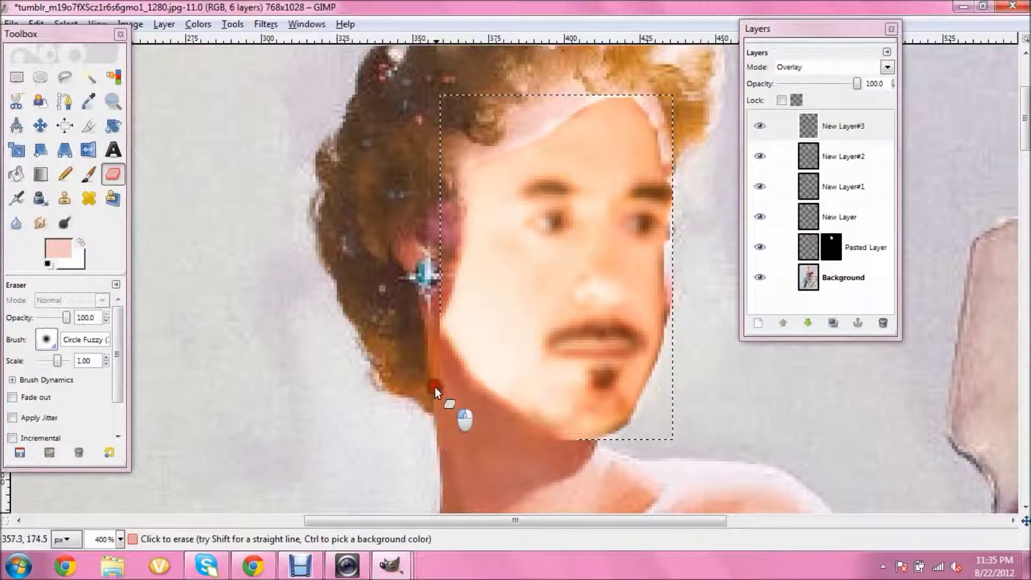
{"action": "left_click", "coordinate": [679, 417]}
{"action": "left_click", "coordinate": [645, 433]}
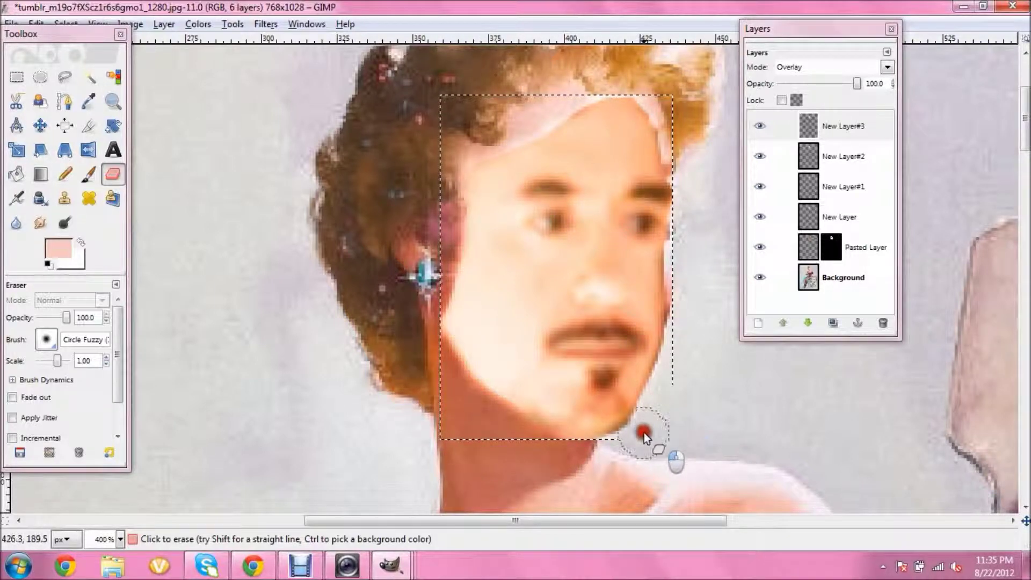
{"action": "left_click", "coordinate": [566, 107]}
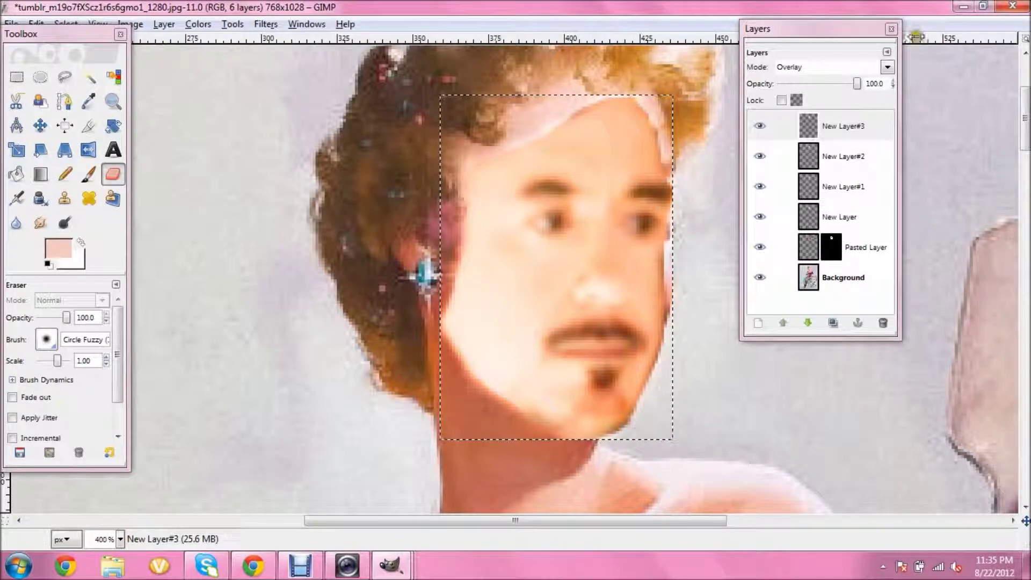